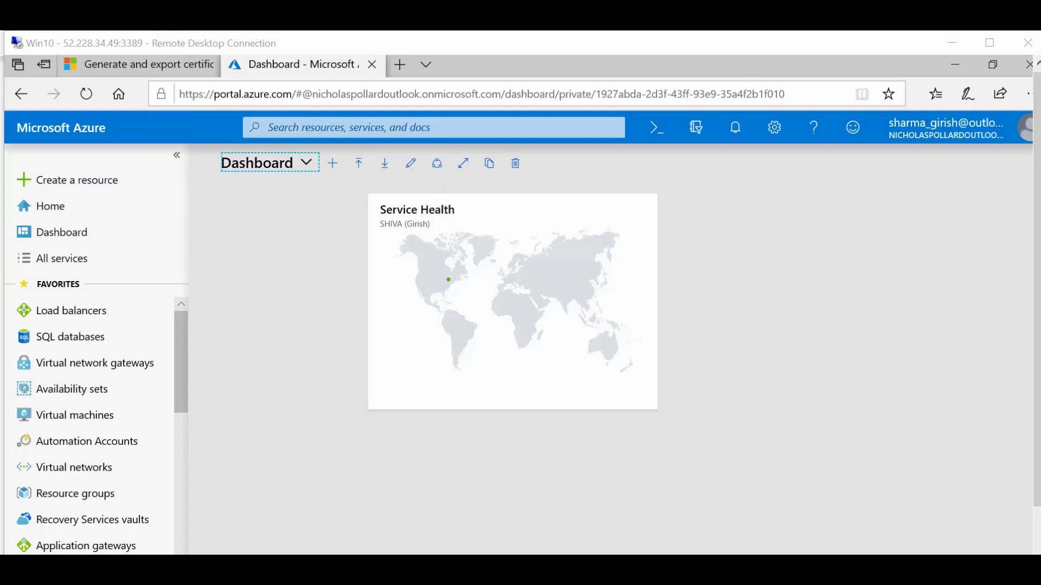
# Draw the Azure cloud in orange and write AZURE beside it.
pyautogui.moveTo(461, 566)
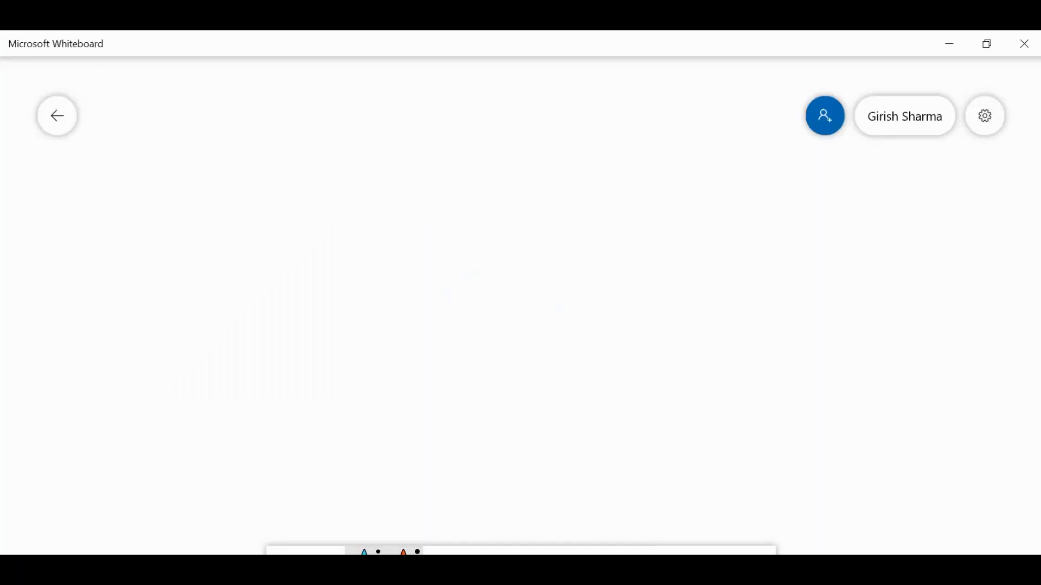
pyautogui.moveTo(495, 261)
pyautogui.mouseDown()
pyautogui.moveTo(772, 260)
pyautogui.moveTo(490, 170)
pyautogui.moveTo(619, 131)
pyautogui.moveTo(754, 165)
pyautogui.moveTo(786, 258)
pyautogui.moveTo(842, 231)
pyautogui.moveTo(887, 230)
pyautogui.moveTo(883, 218)
pyautogui.mouseUp()
pyautogui.moveTo(897, 208)
pyautogui.mouseDown()
pyautogui.moveTo(917, 230)
pyautogui.moveTo(952, 208)
pyautogui.moveTo(965, 230)
pyautogui.mouseUp()
pyautogui.moveTo(963, 201); pyautogui.dragTo(982, 236)
pyautogui.moveTo(989, 206)
pyautogui.mouseDown()
pyautogui.moveTo(990, 226)
pyautogui.moveTo(998, 206)
pyautogui.mouseUp()
pyautogui.moveTo(989, 222); pyautogui.dragTo(998, 222)
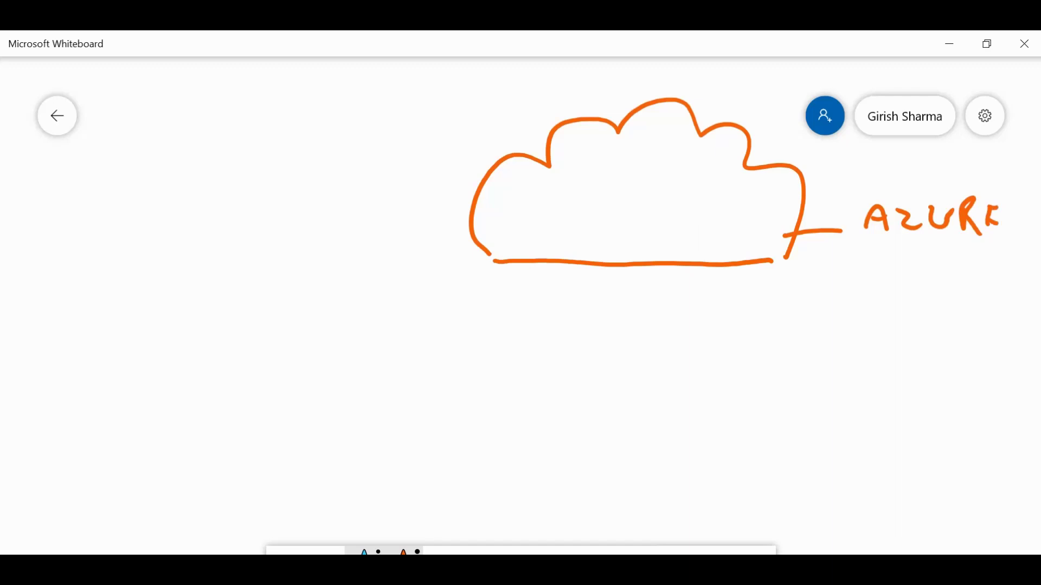
# Draw the on-premises site as a triangle with two stick figures inside.
pyautogui.moveTo(237, 179)
pyautogui.mouseDown()
pyautogui.moveTo(126, 339)
pyautogui.moveTo(288, 364)
pyautogui.moveTo(342, 366)
pyautogui.moveTo(361, 348)
pyautogui.moveTo(352, 358)
pyautogui.mouseUp()
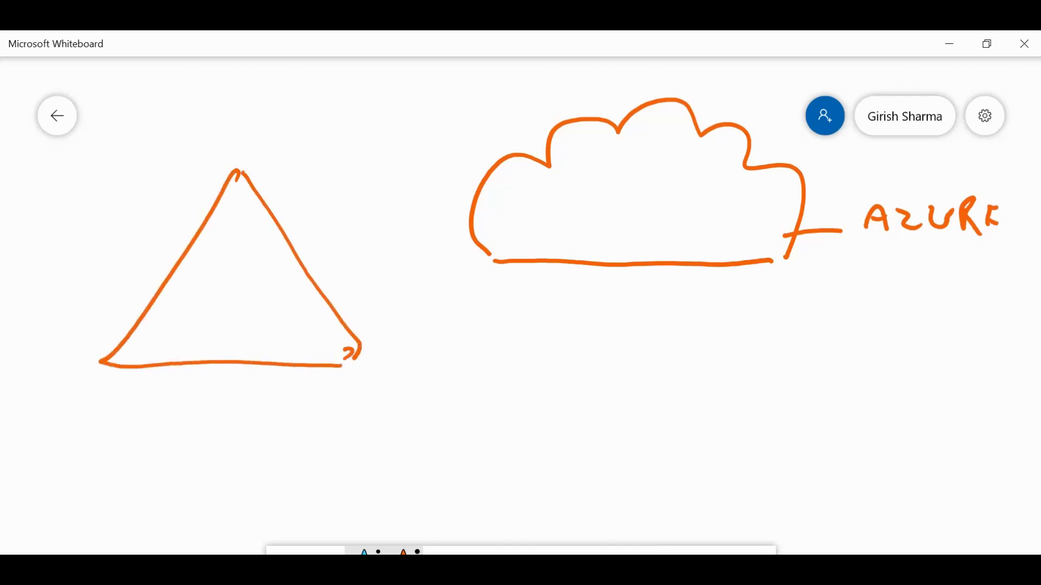
pyautogui.moveTo(223, 293); pyautogui.dragTo(218, 311)
pyautogui.moveTo(216, 314)
pyautogui.mouseDown()
pyautogui.moveTo(206, 341)
pyautogui.moveTo(225, 336)
pyautogui.mouseUp()
pyautogui.moveTo(252, 284); pyautogui.dragTo(272, 335)
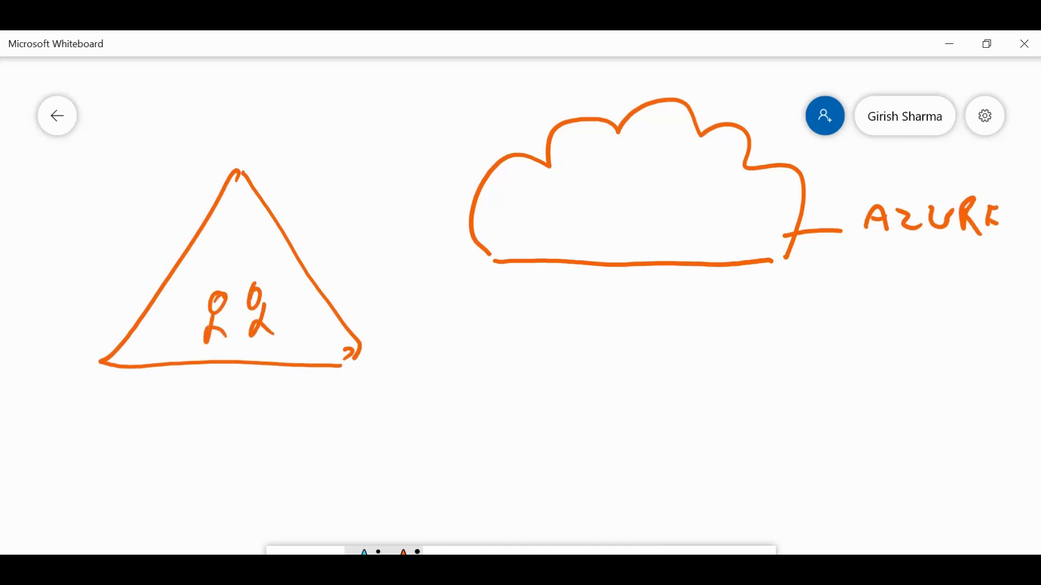
# Connect the triangle to the cloud with two lines labelled VPN.
pyautogui.moveTo(284, 293); pyautogui.dragTo(493, 187)
pyautogui.moveTo(310, 329); pyautogui.dragTo(504, 221)
pyautogui.moveTo(374, 306)
pyautogui.mouseDown()
pyautogui.moveTo(386, 316)
pyautogui.moveTo(390, 294)
pyautogui.mouseUp()
pyautogui.moveTo(399, 289)
pyautogui.mouseDown()
pyautogui.moveTo(401, 313)
pyautogui.moveTo(407, 297)
pyautogui.mouseUp()
pyautogui.moveTo(421, 308)
pyautogui.mouseDown()
pyautogui.moveTo(424, 286)
pyautogui.moveTo(447, 277)
pyautogui.mouseUp()
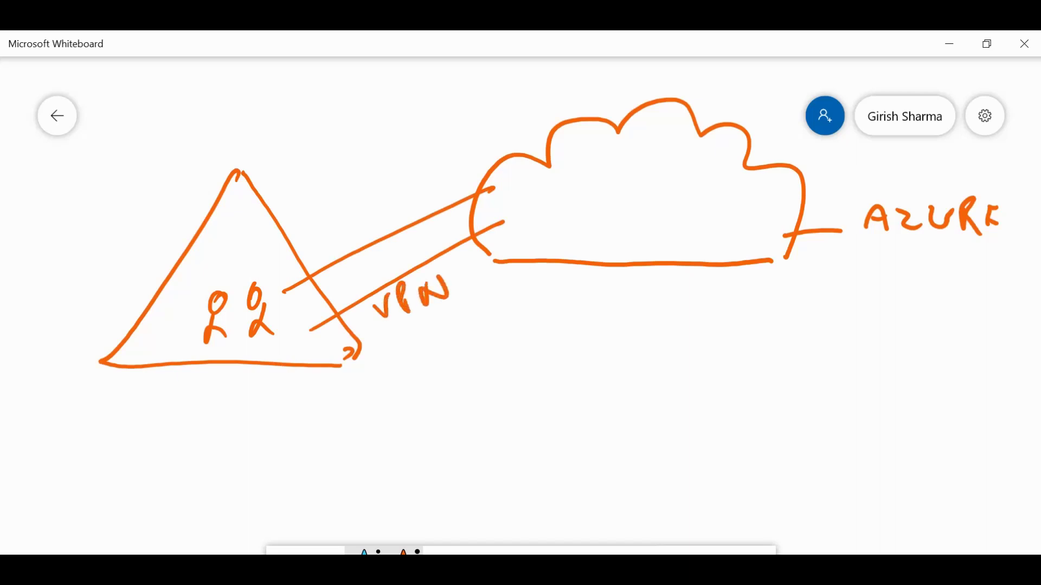
# Draw two VM boxes side by side inside the cloud.
pyautogui.moveTo(573, 177); pyautogui.dragTo(611, 176)
pyautogui.moveTo(566, 181); pyautogui.dragTo(598, 232)
pyautogui.moveTo(613, 179)
pyautogui.mouseDown()
pyautogui.moveTo(599, 232)
pyautogui.moveTo(608, 219)
pyautogui.mouseUp()
pyautogui.moveTo(644, 175); pyautogui.dragTo(686, 174)
pyautogui.moveTo(686, 173)
pyautogui.mouseDown()
pyautogui.moveTo(684, 230)
pyautogui.moveTo(644, 232)
pyautogui.mouseUp()
pyautogui.moveTo(645, 175)
pyautogui.mouseDown()
pyautogui.moveTo(645, 230)
pyautogui.moveTo(667, 212)
pyautogui.mouseUp()
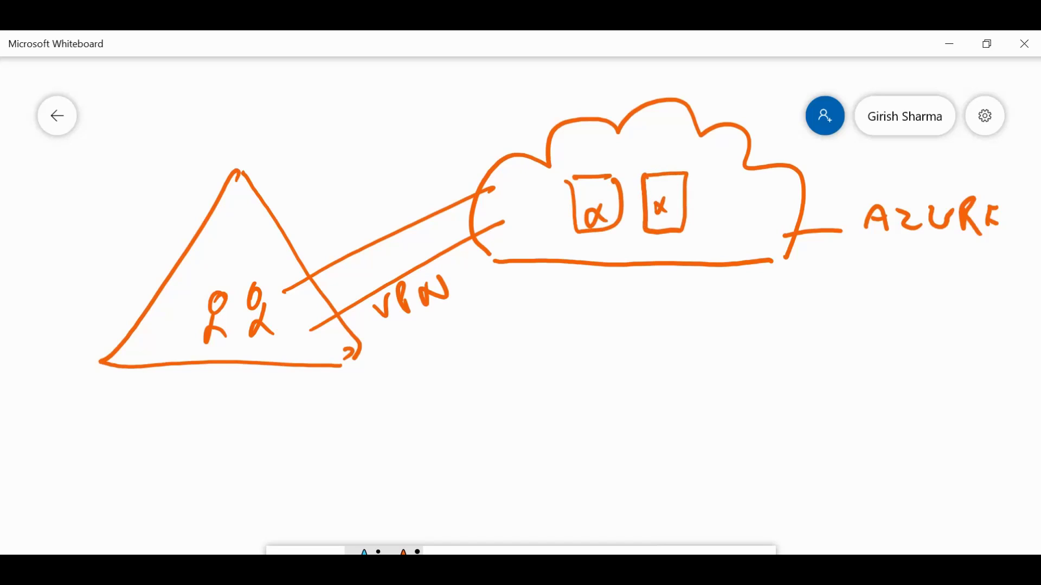
# Draw three user stick figures below the cloud.
pyautogui.moveTo(607, 395)
pyautogui.mouseDown()
pyautogui.moveTo(600, 451)
pyautogui.moveTo(632, 451)
pyautogui.mouseUp()
pyautogui.moveTo(698, 388)
pyautogui.mouseDown()
pyautogui.moveTo(672, 418)
pyautogui.moveTo(669, 451)
pyautogui.moveTo(700, 448)
pyautogui.mouseUp()
pyautogui.moveTo(759, 384)
pyautogui.mouseDown()
pyautogui.moveTo(740, 401)
pyautogui.moveTo(754, 408)
pyautogui.mouseUp()
pyautogui.moveTo(754, 409)
pyautogui.mouseDown()
pyautogui.moveTo(743, 441)
pyautogui.moveTo(756, 426)
pyautogui.mouseUp()
pyautogui.moveTo(756, 426); pyautogui.dragTo(782, 445)
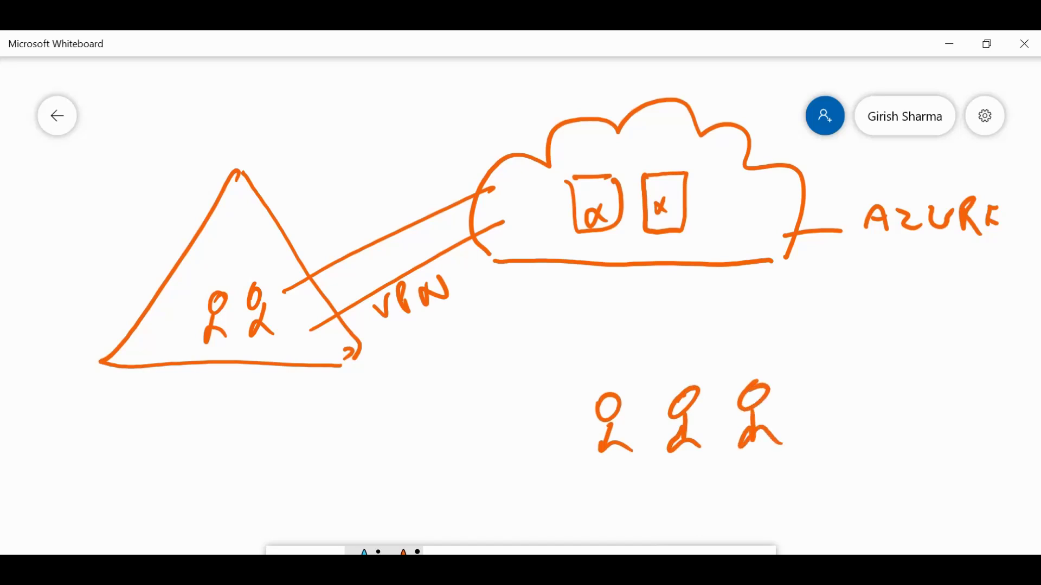
# Write P2S beside the users and underline it twice.
pyautogui.moveTo(490, 379); pyautogui.dragTo(505, 415)
pyautogui.moveTo(488, 386)
pyautogui.mouseDown()
pyautogui.moveTo(506, 374)
pyautogui.moveTo(502, 396)
pyautogui.mouseUp()
pyautogui.moveTo(522, 374)
pyautogui.mouseDown()
pyautogui.moveTo(531, 402)
pyautogui.moveTo(552, 386)
pyautogui.mouseUp()
pyautogui.moveTo(576, 349)
pyautogui.mouseDown()
pyautogui.moveTo(585, 367)
pyautogui.moveTo(574, 388)
pyautogui.mouseUp()
pyautogui.moveTo(504, 433); pyautogui.dragTo(591, 382)
pyautogui.moveTo(519, 439); pyautogui.dragTo(572, 411)
# Label the users 'Self Signed Cert' underneath them.
pyautogui.moveTo(699, 470); pyautogui.dragTo(687, 489)
pyautogui.moveTo(704, 489)
pyautogui.mouseDown()
pyautogui.moveTo(729, 466)
pyautogui.moveTo(738, 500)
pyautogui.mouseUp()
pyautogui.moveTo(736, 481); pyautogui.dragTo(780, 483)
pyautogui.moveTo(796, 469); pyautogui.dragTo(792, 505)
pyautogui.moveTo(799, 483)
pyautogui.mouseDown()
pyautogui.moveTo(812, 469)
pyautogui.moveTo(843, 486)
pyautogui.mouseUp()
pyautogui.moveTo(850, 480); pyautogui.dragTo(870, 477)
pyautogui.moveTo(882, 453)
pyautogui.mouseDown()
pyautogui.moveTo(876, 494)
pyautogui.moveTo(886, 468)
pyautogui.mouseUp()
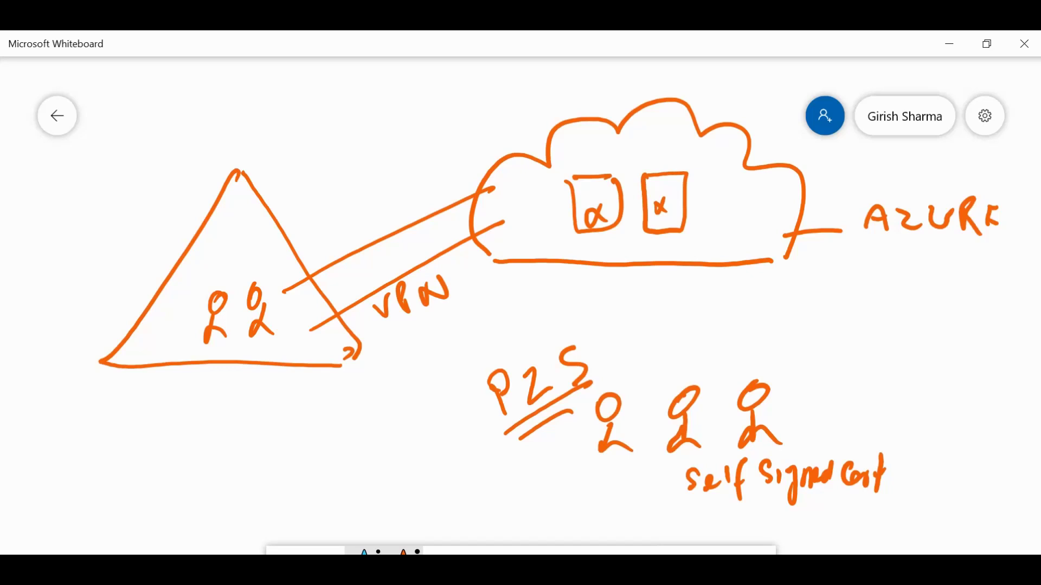
# Write '(mobile user)' beside the P2S users.
pyautogui.moveTo(832, 366); pyautogui.dragTo(825, 422)
pyautogui.moveTo(834, 415)
pyautogui.mouseDown()
pyautogui.moveTo(852, 400)
pyautogui.moveTo(863, 417)
pyautogui.moveTo(871, 402)
pyautogui.mouseUp()
pyautogui.moveTo(889, 391); pyautogui.dragTo(897, 419)
pyautogui.moveTo(912, 402)
pyautogui.mouseDown()
pyautogui.moveTo(912, 418)
pyautogui.moveTo(923, 417)
pyautogui.mouseUp()
pyautogui.moveTo(930, 412)
pyautogui.mouseDown()
pyautogui.moveTo(941, 401)
pyautogui.moveTo(948, 417)
pyautogui.mouseUp()
pyautogui.moveTo(900, 436)
pyautogui.mouseDown()
pyautogui.moveTo(919, 450)
pyautogui.moveTo(929, 441)
pyautogui.mouseUp()
pyautogui.moveTo(935, 445); pyautogui.dragTo(943, 449)
pyautogui.moveTo(944, 440); pyautogui.dragTo(957, 447)
pyautogui.moveTo(960, 404); pyautogui.dragTo(965, 473)
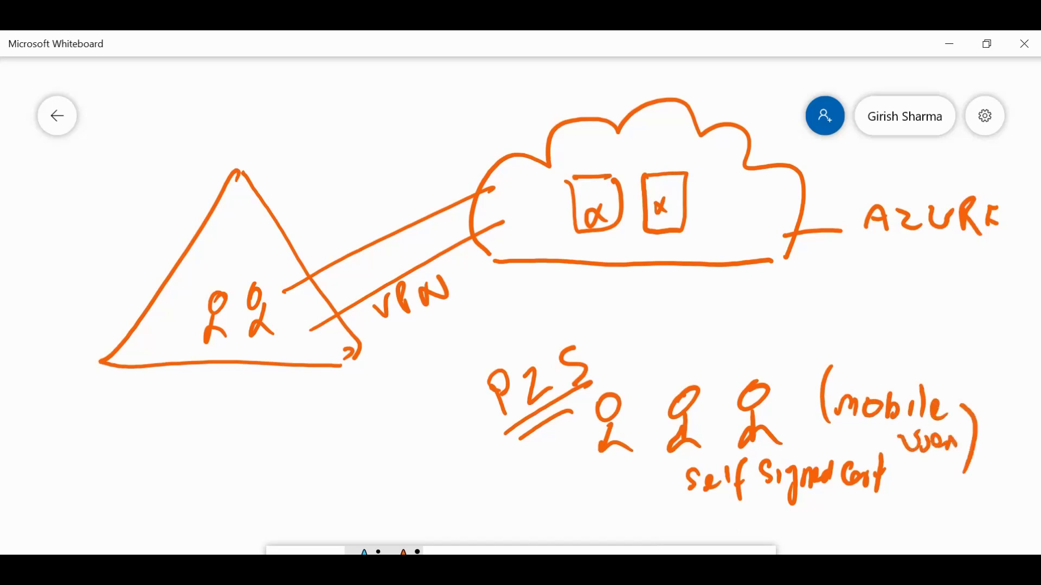
# Link the users to the cloud, label the upper connection S2S, and underline P2S again.
pyautogui.moveTo(621, 378)
pyautogui.mouseDown()
pyautogui.moveTo(614, 287)
pyautogui.moveTo(639, 274)
pyautogui.mouseUp()
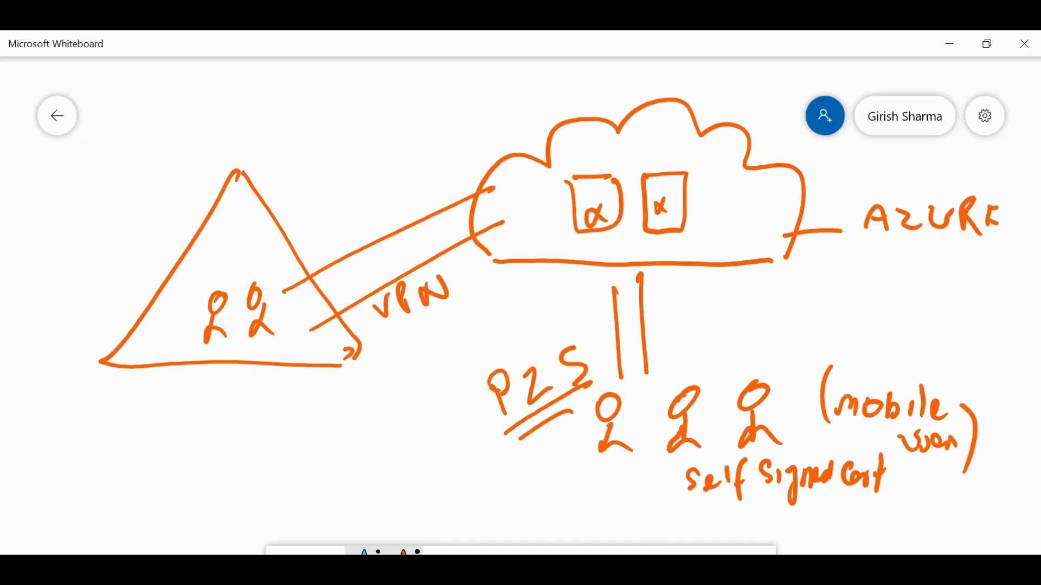
pyautogui.moveTo(355, 215)
pyautogui.mouseDown()
pyautogui.moveTo(349, 239)
pyautogui.moveTo(391, 221)
pyautogui.mouseUp()
pyautogui.moveTo(408, 188); pyautogui.dragTo(401, 222)
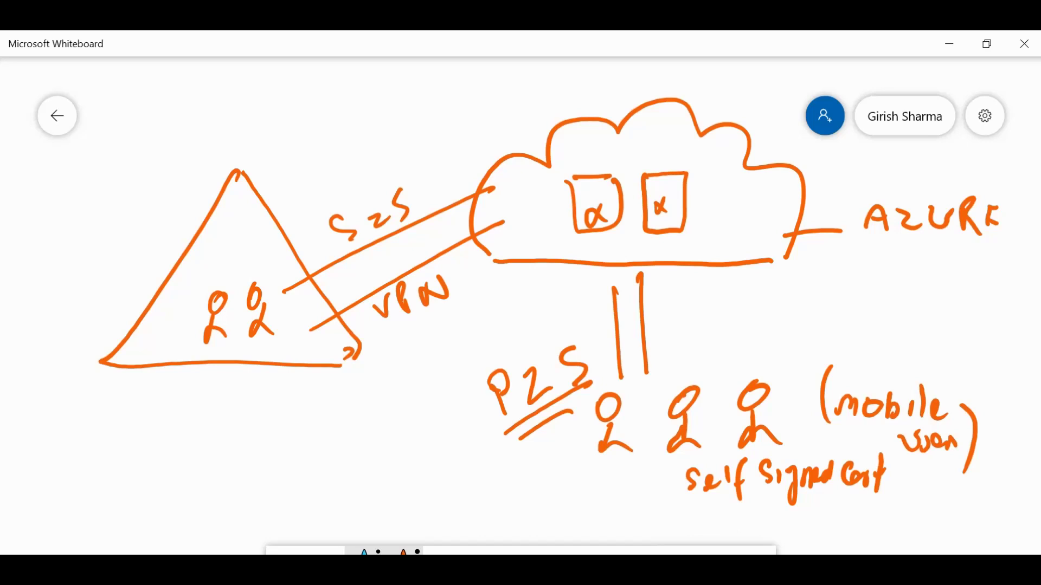
pyautogui.moveTo(546, 419); pyautogui.dragTo(584, 400)
# Write 192.168.0.4 beside the second VM box and circle it.
pyautogui.moveTo(672, 210)
pyautogui.mouseDown()
pyautogui.moveTo(696, 205)
pyautogui.moveTo(703, 218)
pyautogui.mouseUp()
pyautogui.moveTo(723, 193)
pyautogui.mouseDown()
pyautogui.moveTo(717, 217)
pyautogui.moveTo(869, 172)
pyautogui.moveTo(867, 191)
pyautogui.mouseUp()
pyautogui.click(753, 206)
pyautogui.click(816, 188)
pyautogui.click(854, 178)
pyautogui.moveTo(705, 228)
pyautogui.mouseDown()
pyautogui.moveTo(893, 166)
pyautogui.moveTo(692, 176)
pyautogui.moveTo(696, 230)
pyautogui.mouseUp()
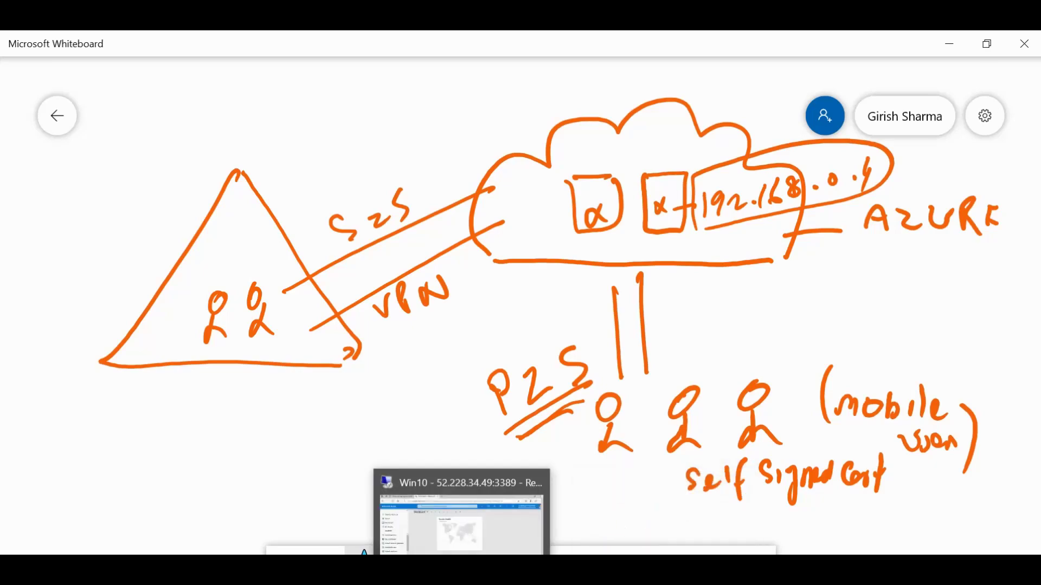
pyautogui.click(461, 534)
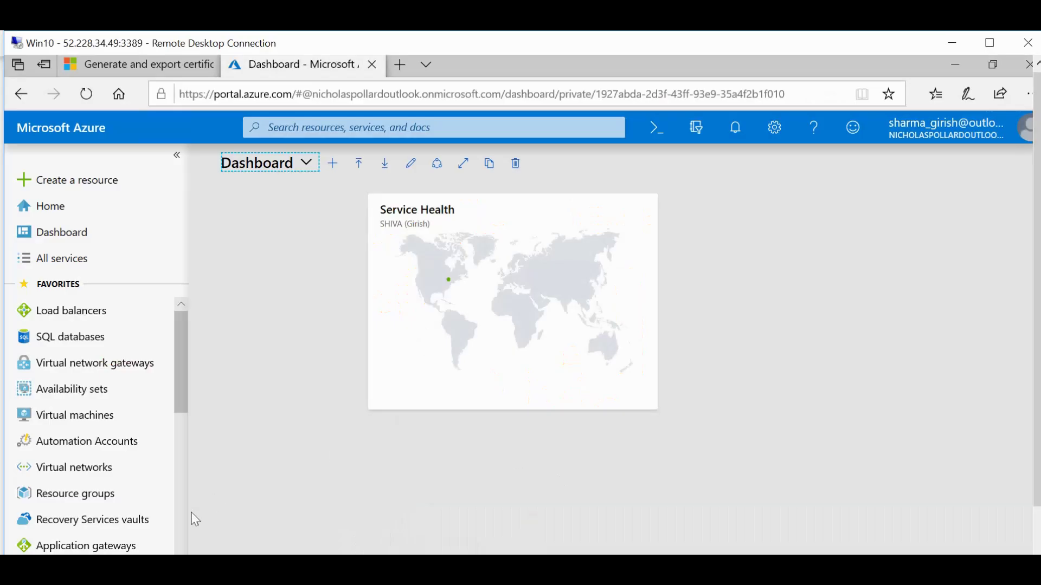
# In VPNvnet's Subnets, add a gateway subnet with range 192.168.1.0/27 and save it.
pyautogui.click(103, 474)
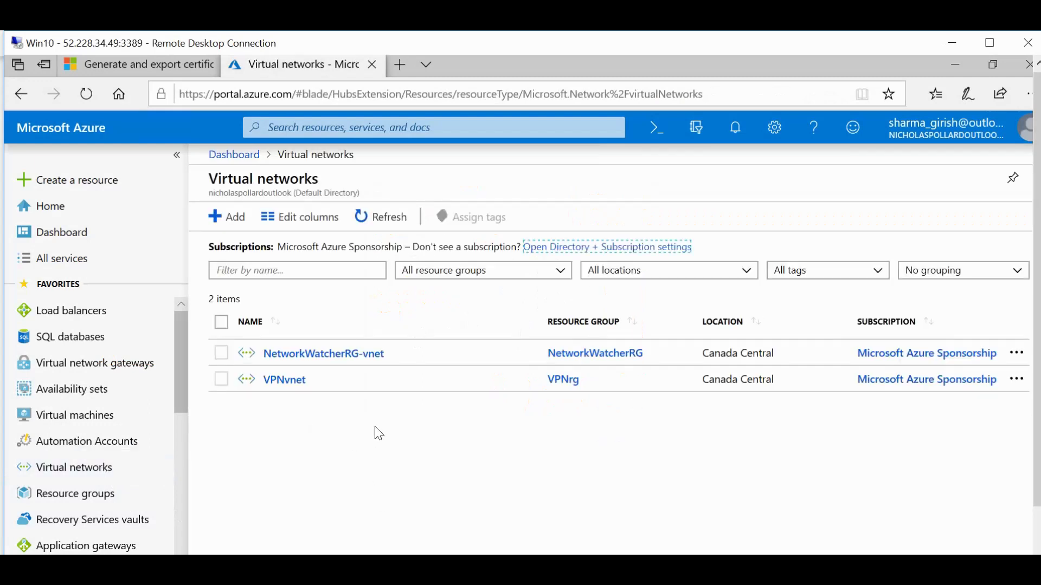
pyautogui.click(295, 391)
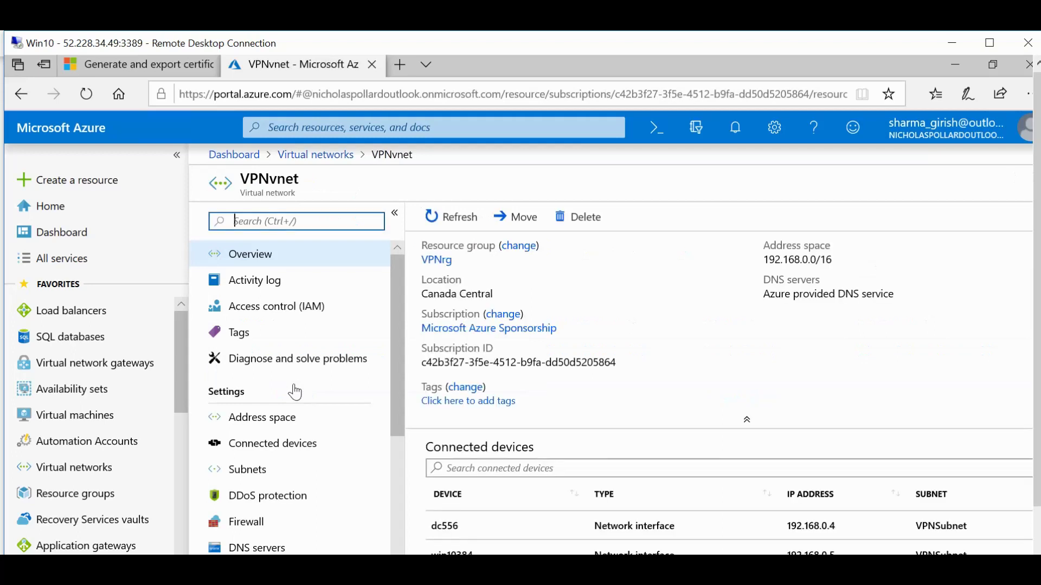
pyautogui.click(273, 470)
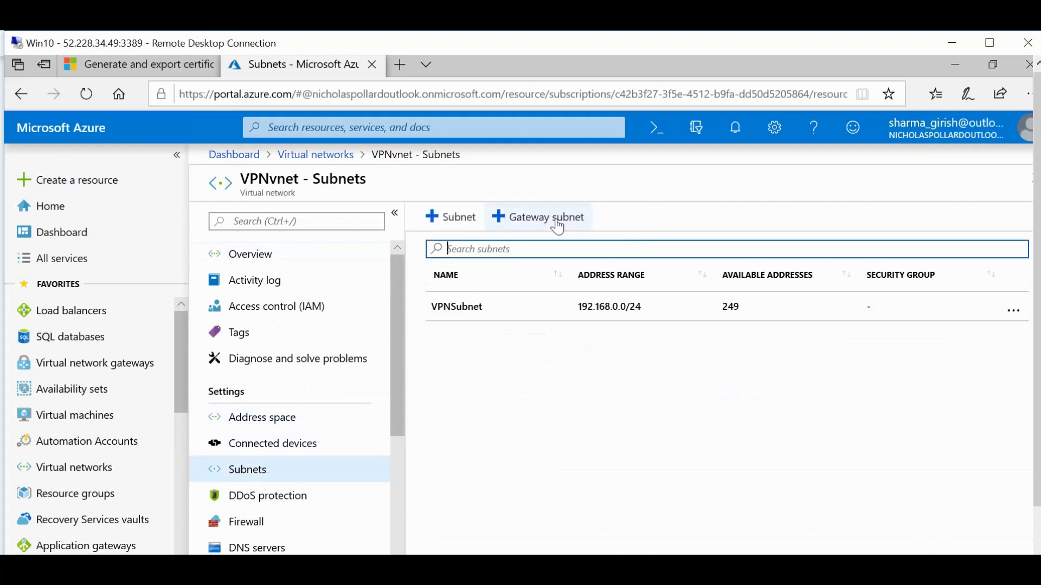
pyautogui.click(557, 226)
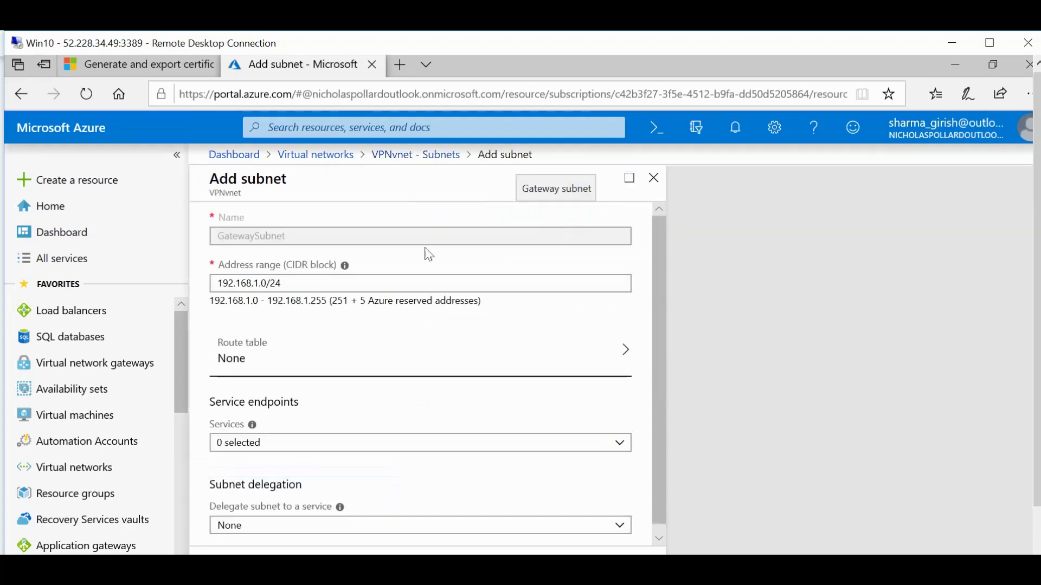
pyautogui.press('BackSpace')
pyautogui.write('7')
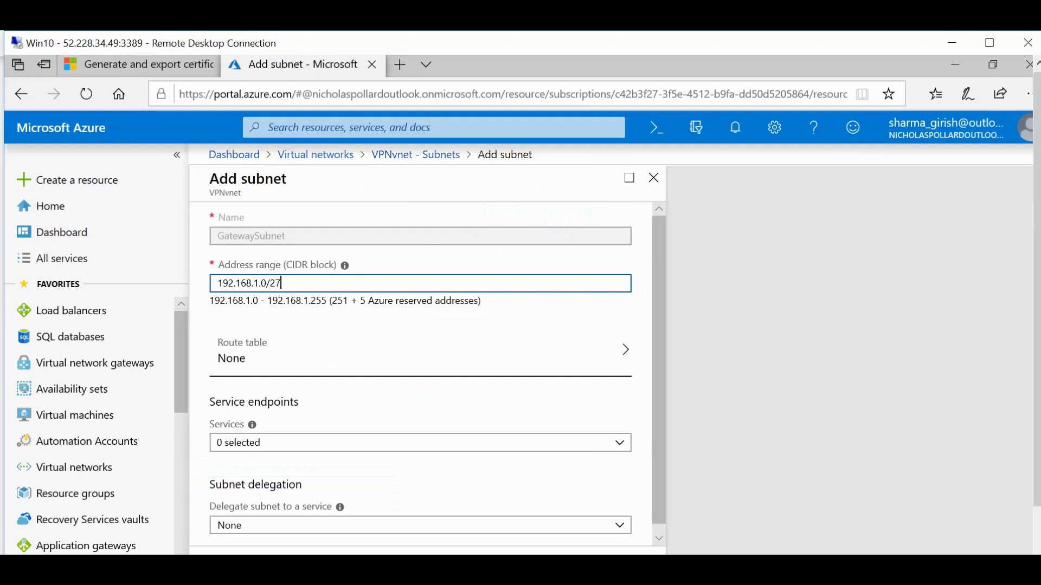
pyautogui.click(624, 321)
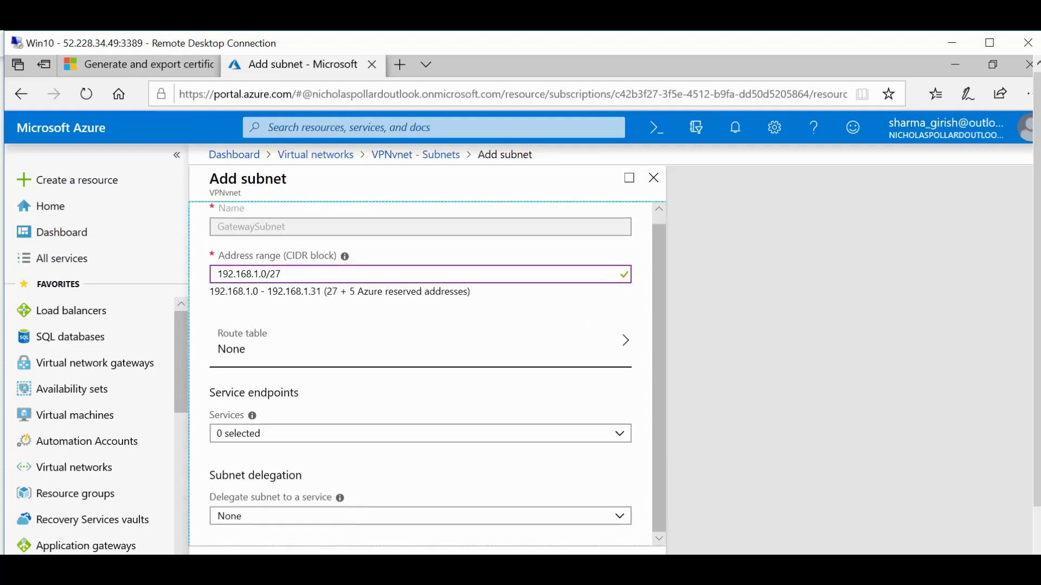
pyautogui.click(276, 549)
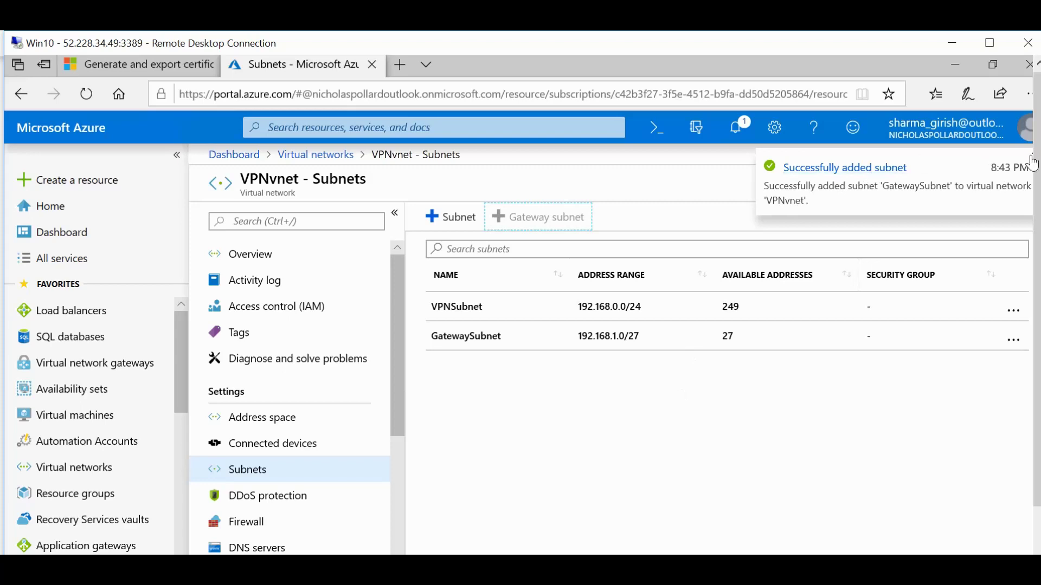
pyautogui.click(1032, 162)
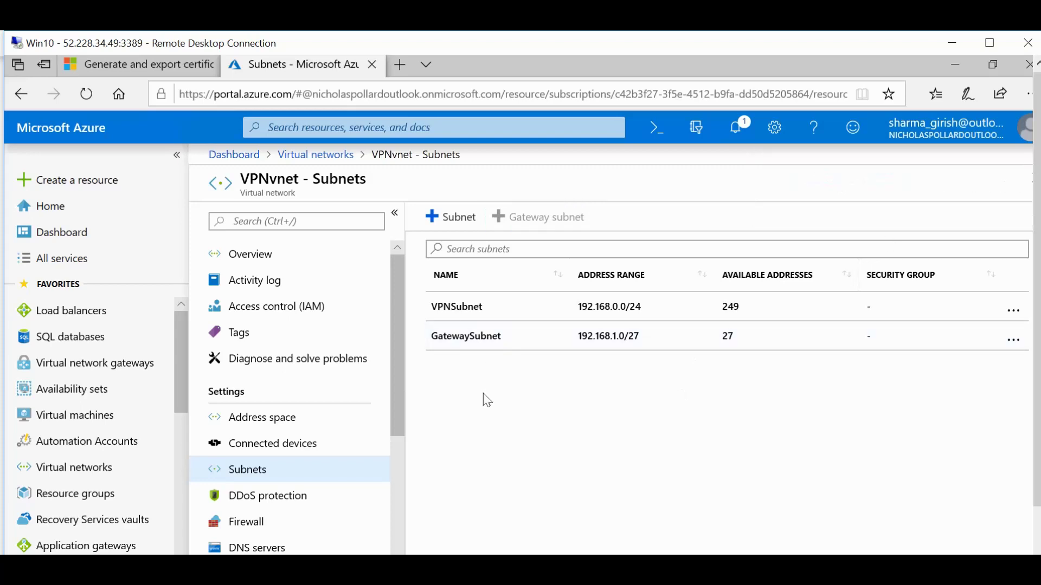
# Start a new virtual network gateway named VnetGW of type VPN with the Basic SKU.
pyautogui.click(135, 371)
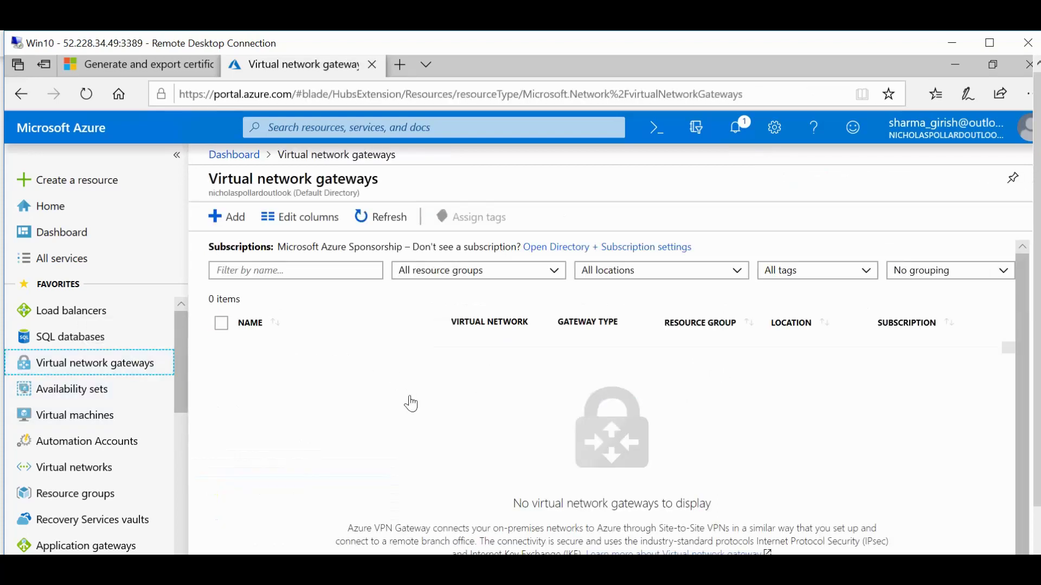
pyautogui.click(239, 231)
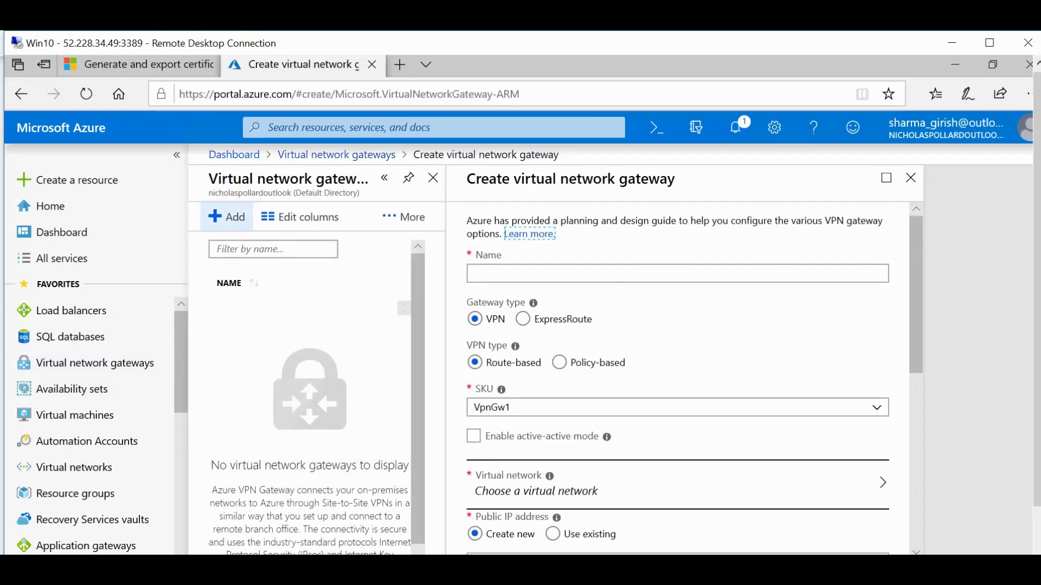
pyautogui.press('Tab')
pyautogui.write('Vne')
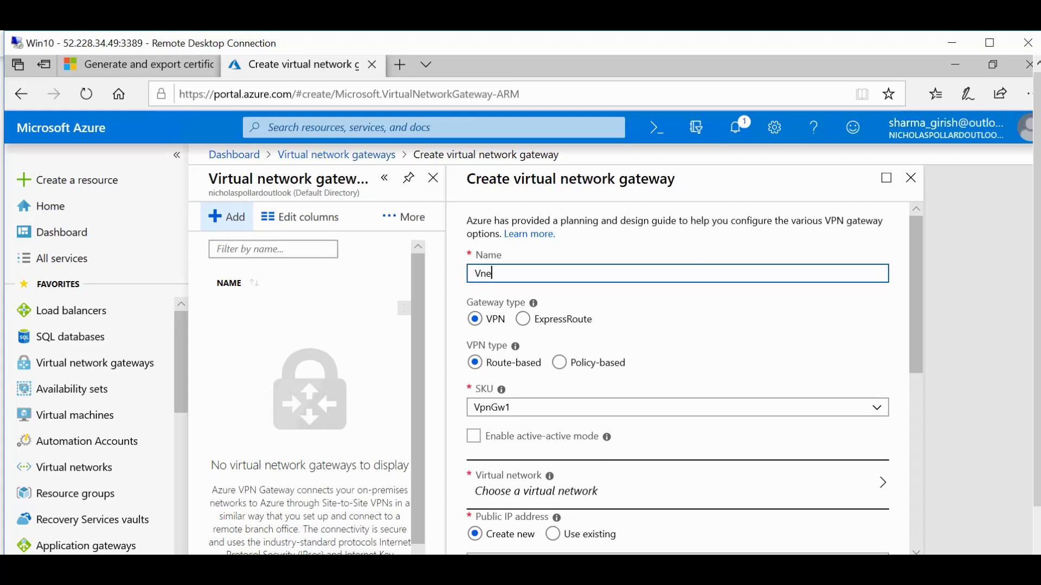
pyautogui.write('tGW')
pyautogui.click(531, 320)
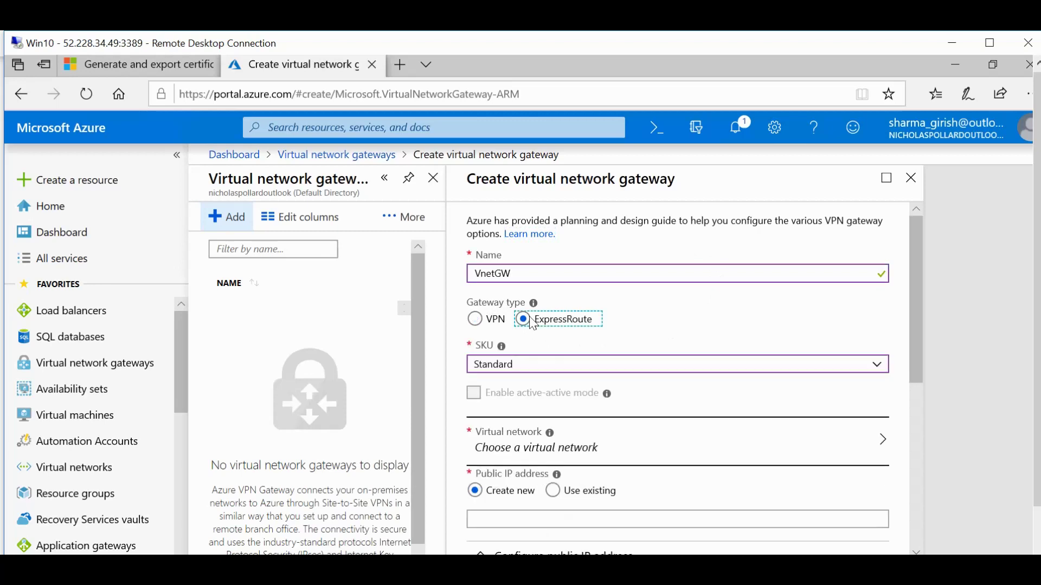
pyautogui.click(480, 321)
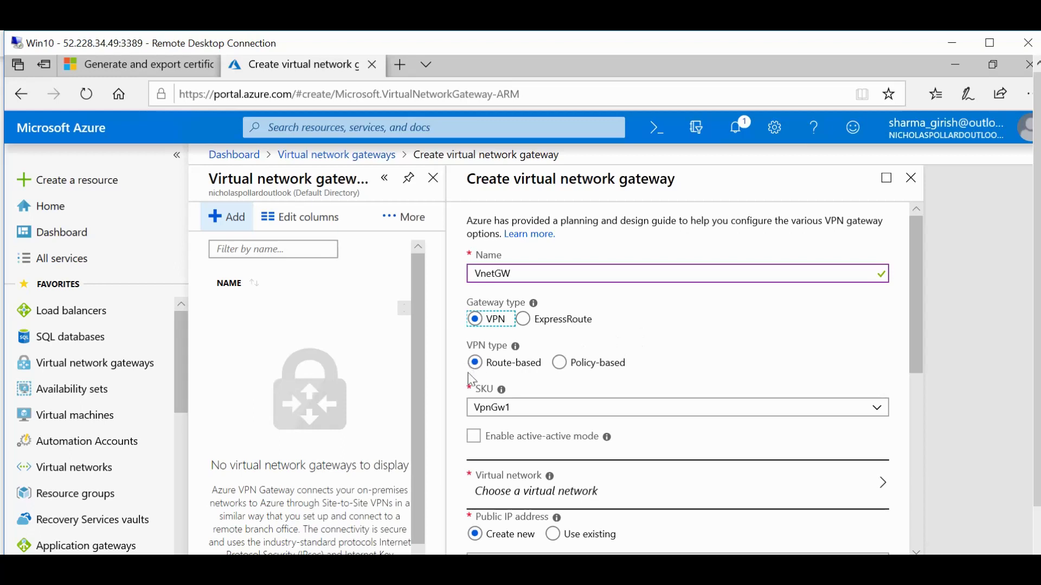
pyautogui.moveTo(501, 390)
pyautogui.click(859, 415)
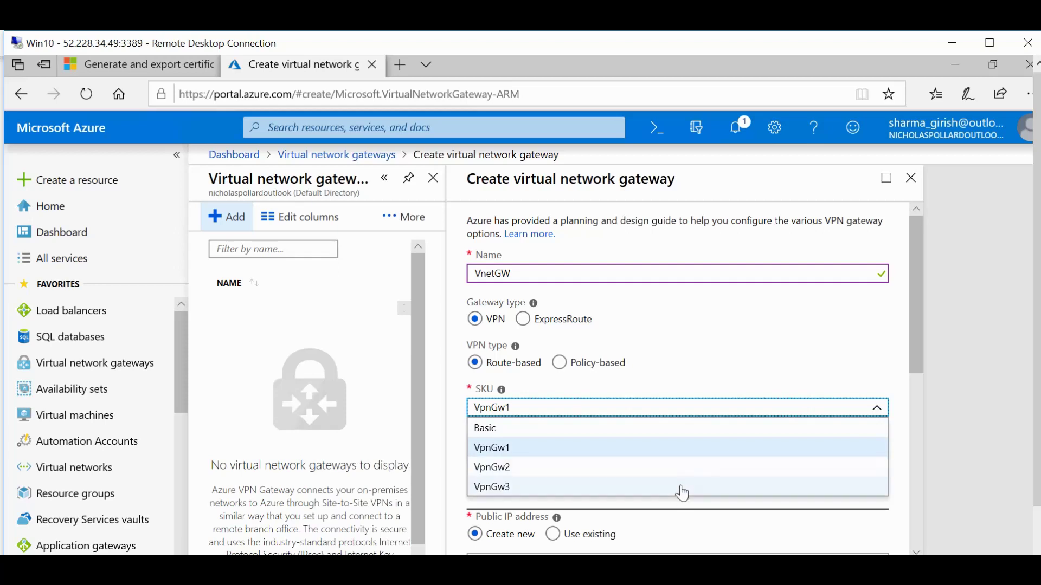
pyautogui.click(667, 431)
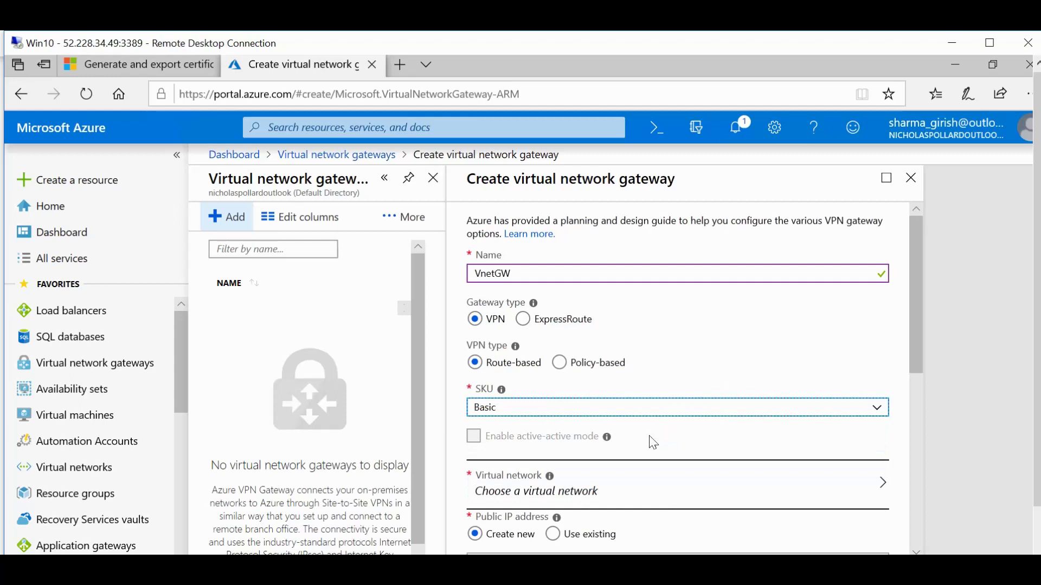
# Attach it to VPNvnet with new public IP vnetGWPIP, then validate and create.
pyautogui.click(605, 507)
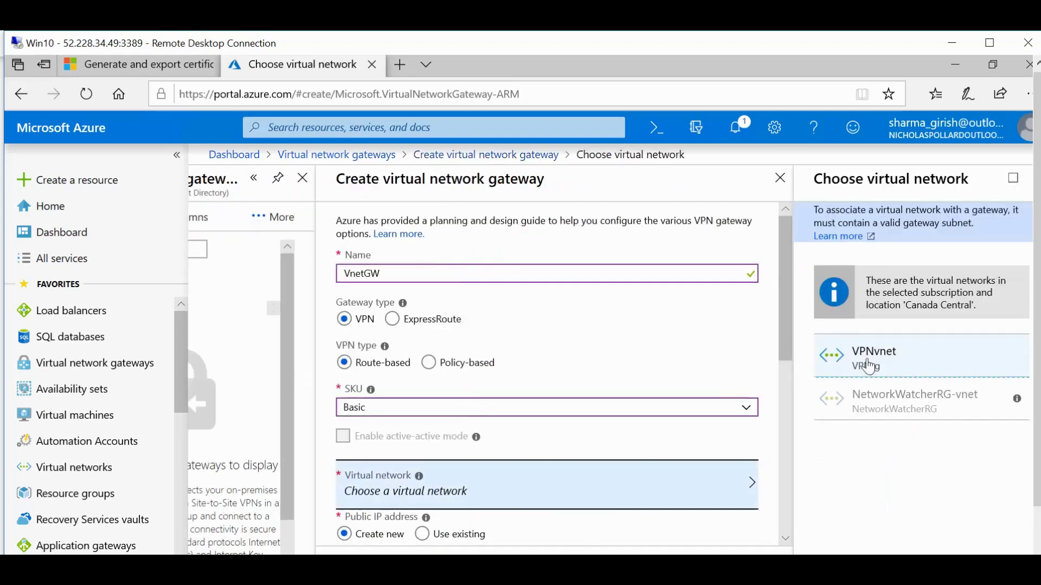
pyautogui.click(869, 367)
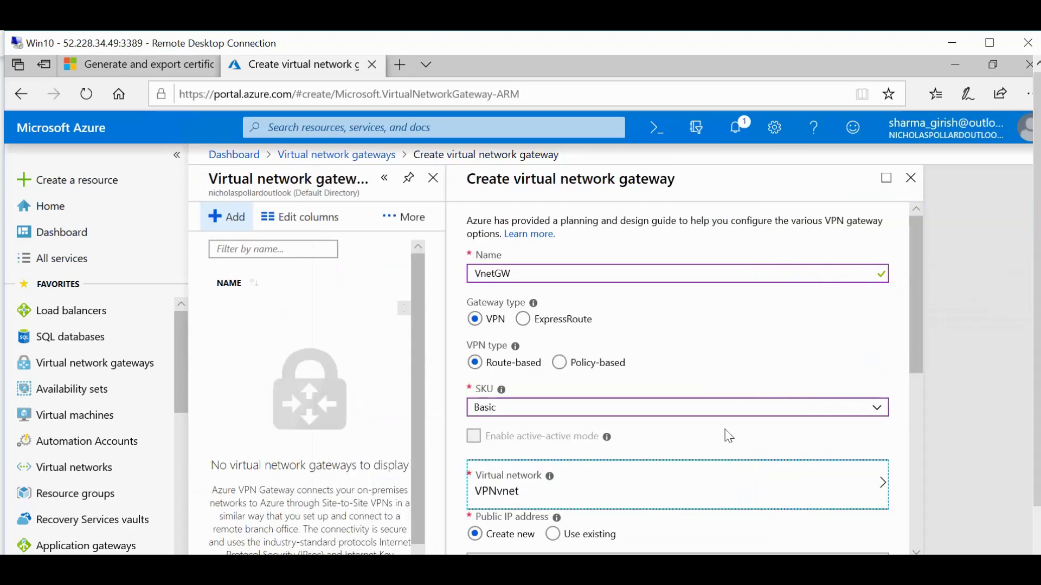
pyautogui.scroll(-3, 724, 434)
pyautogui.click(683, 457)
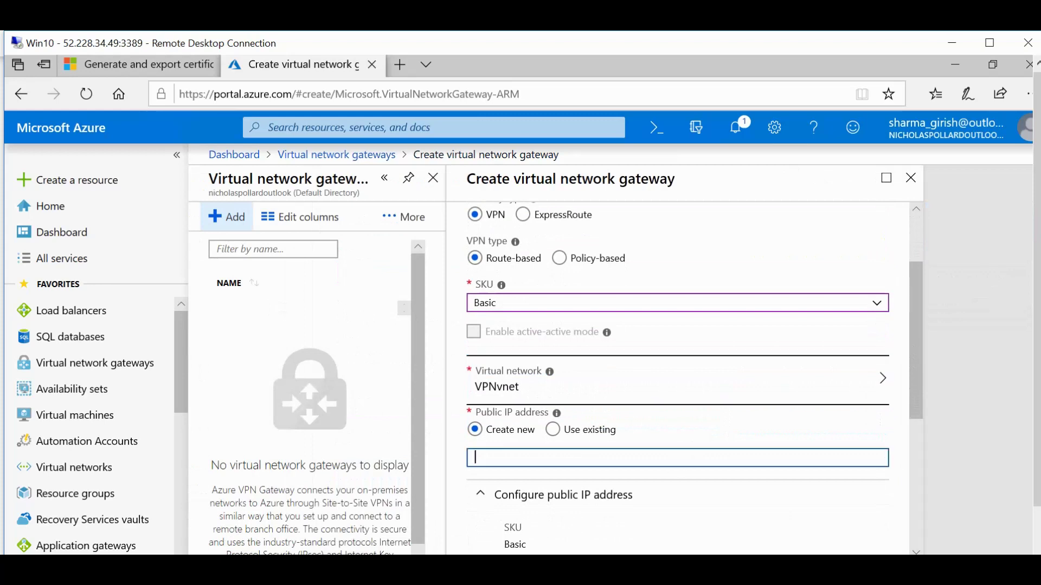
pyautogui.write('vnetGWPIP')
pyautogui.scroll(-1, 677, 380)
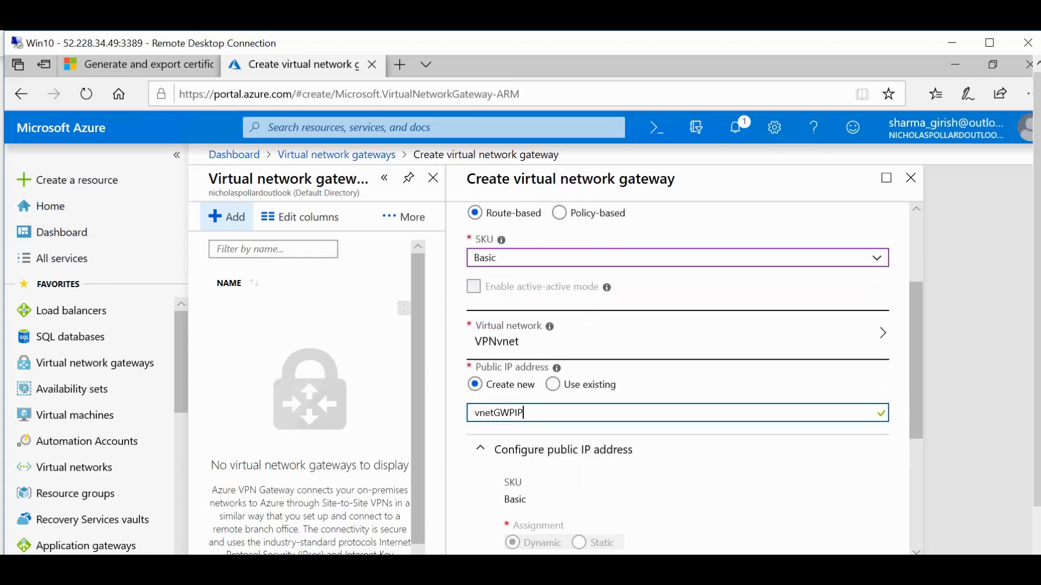
pyautogui.scroll(-3, 678, 380)
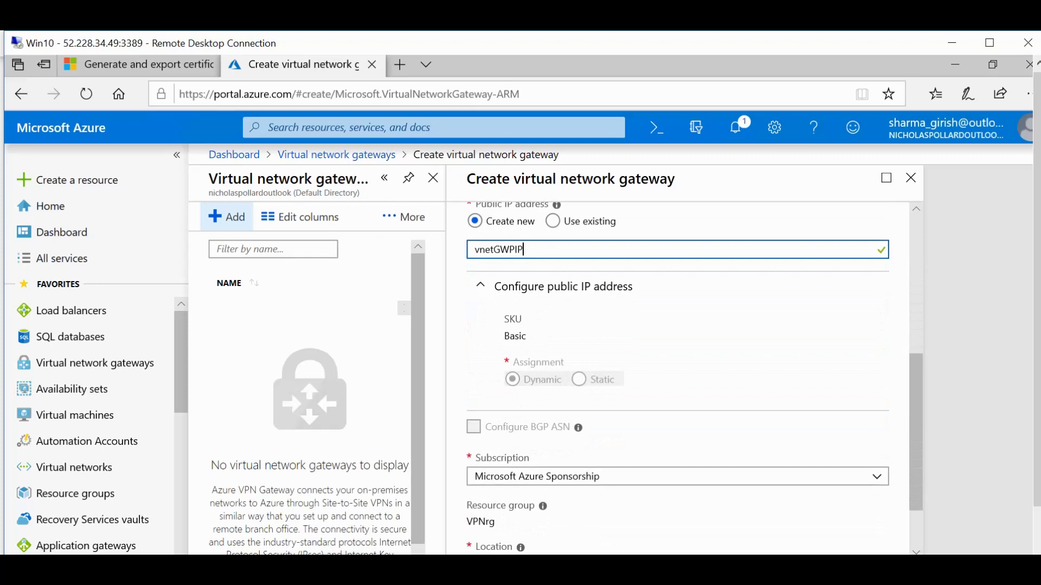
pyautogui.scroll(-2, 678, 379)
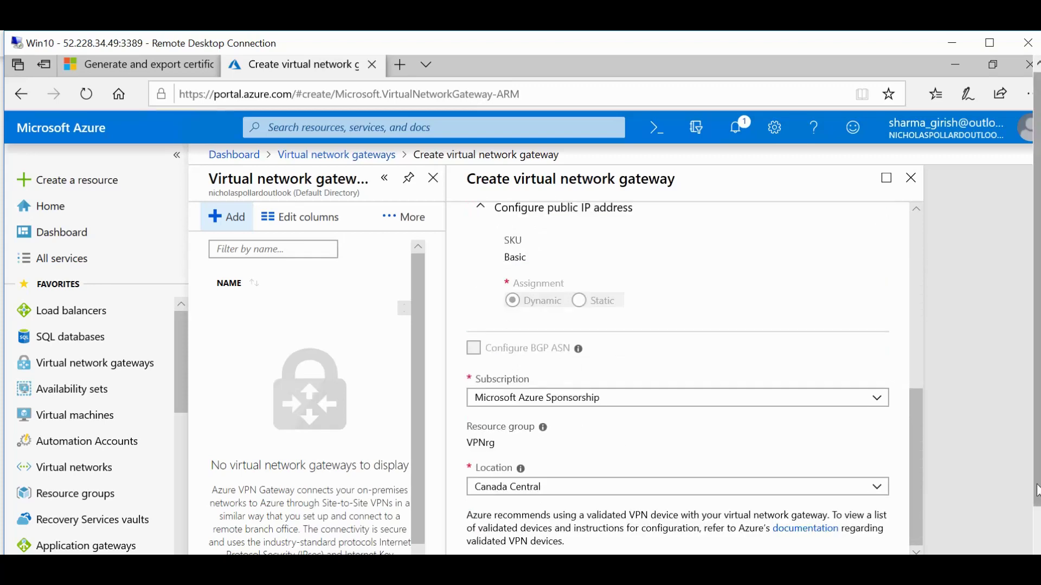
pyautogui.scroll(-1, 1036, 491)
pyautogui.click(513, 550)
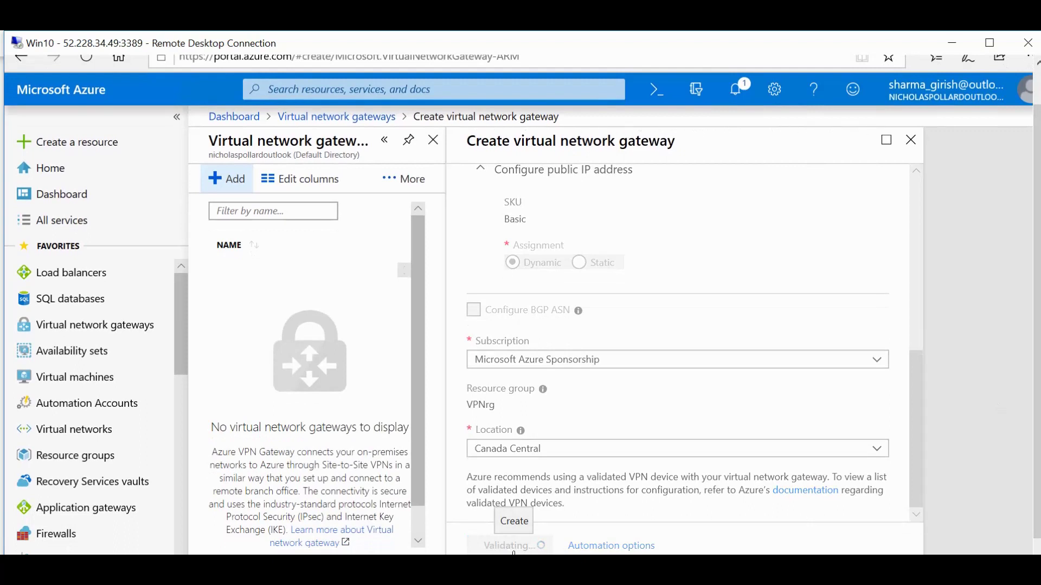
pyautogui.click(513, 546)
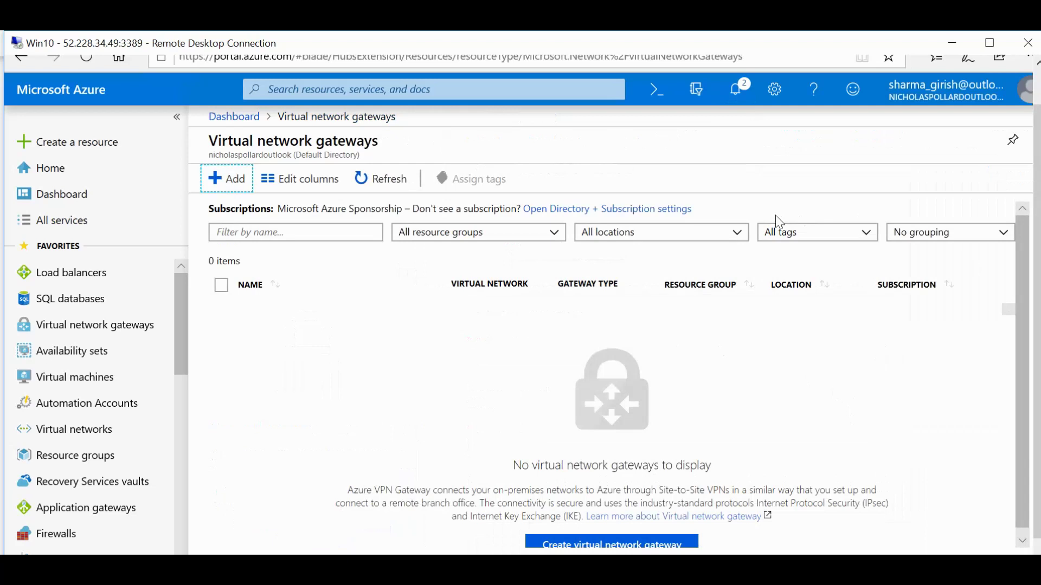
# Check the notifications for the VnetGW deployment to VPNrg, still in progress.
pyautogui.click(744, 99)
pyautogui.click(721, 168)
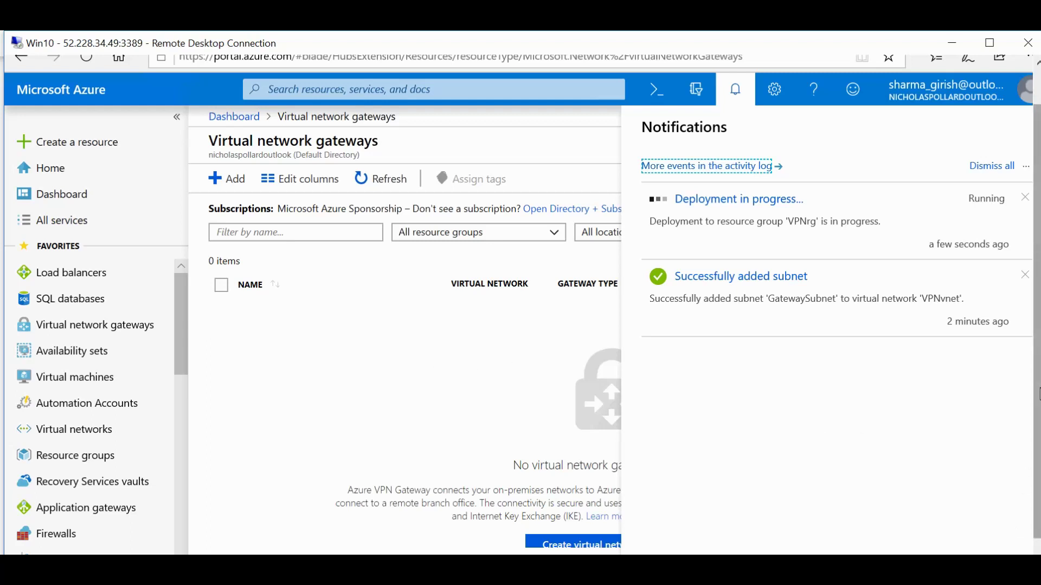
pyautogui.scroll(-1, 1036, 325)
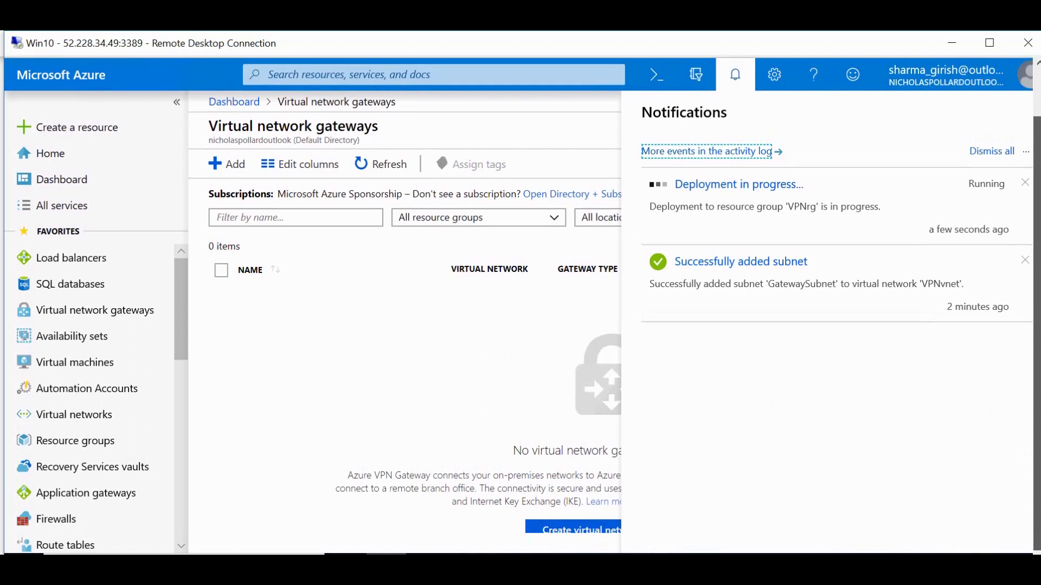
pyautogui.doubleClick(716, 449)
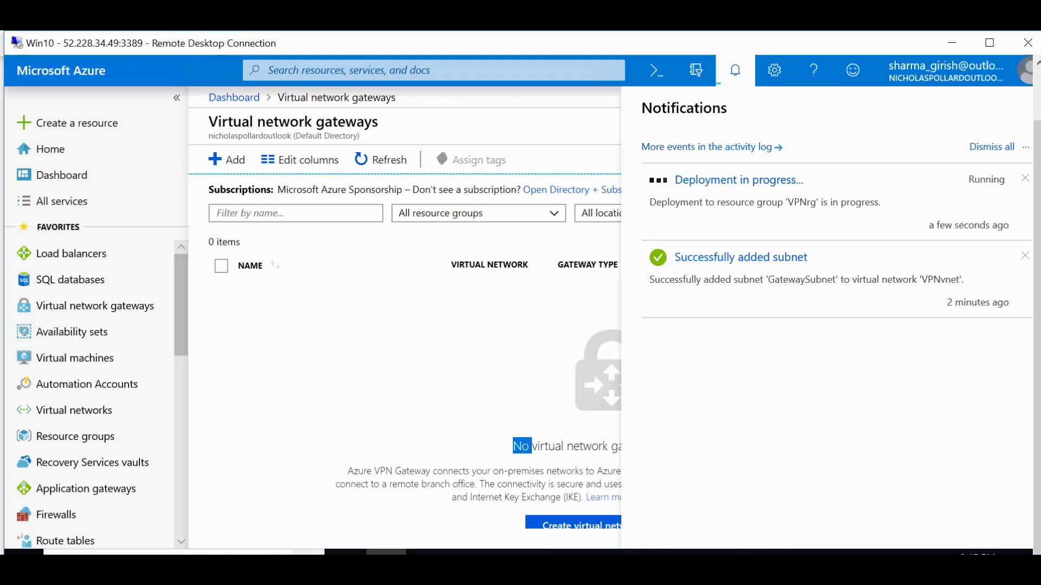
# Launch Windows PowerShell as administrator from Start search and bring its console into view.
pyautogui.press('super+s')
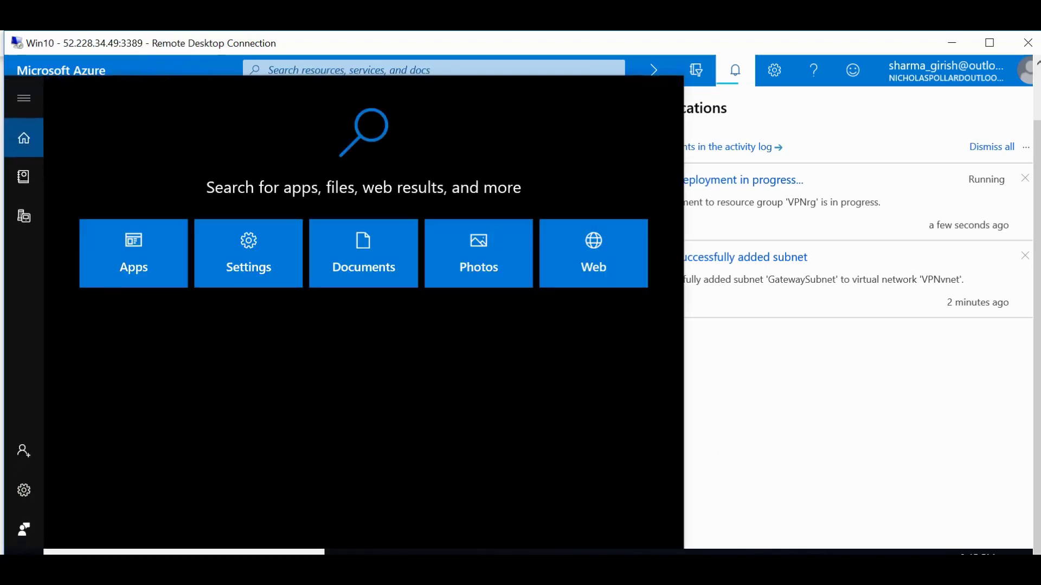
pyautogui.write('power')
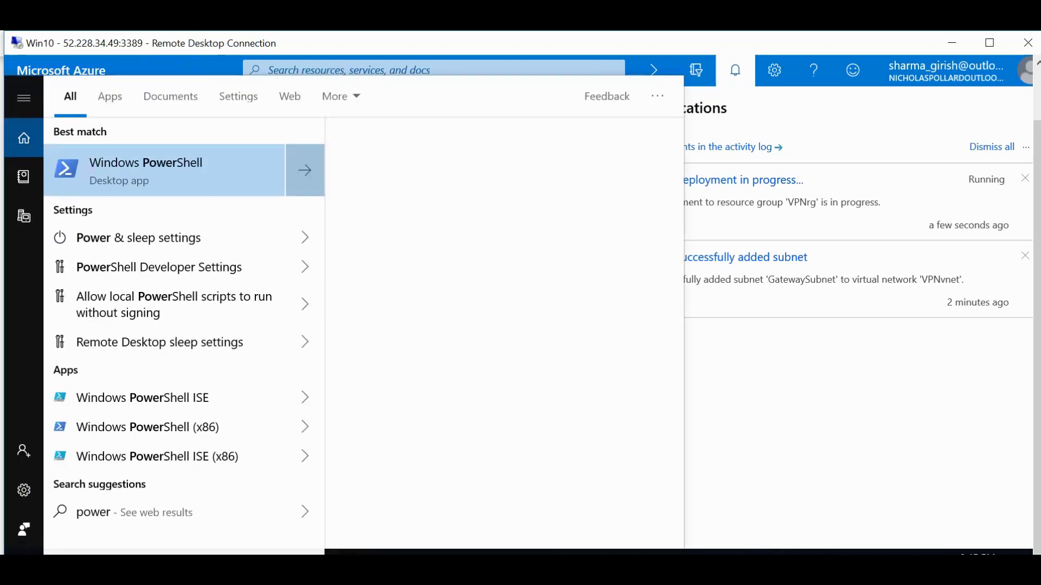
pyautogui.write('shel')
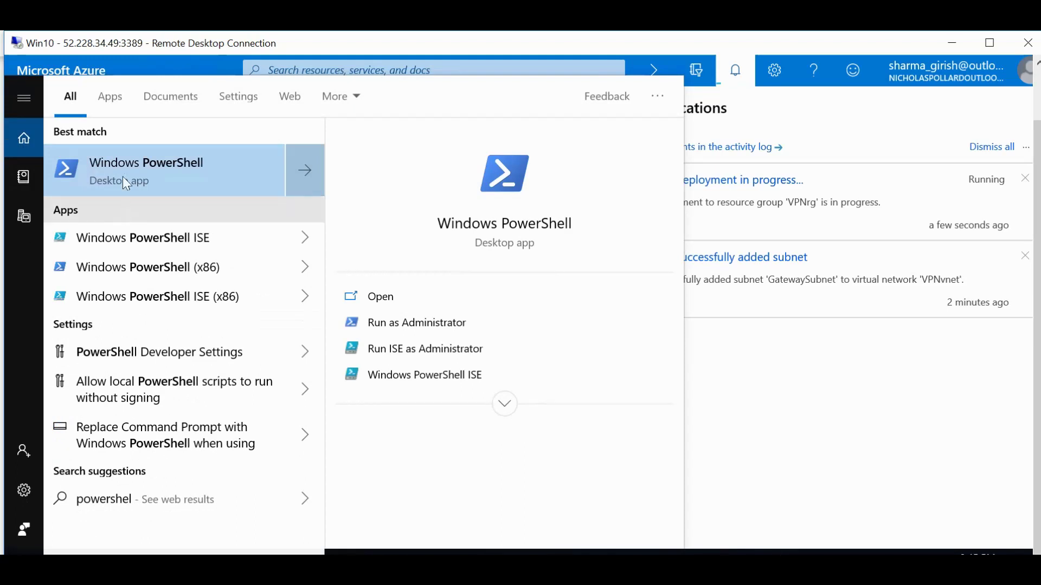
pyautogui.rightClick(160, 174)
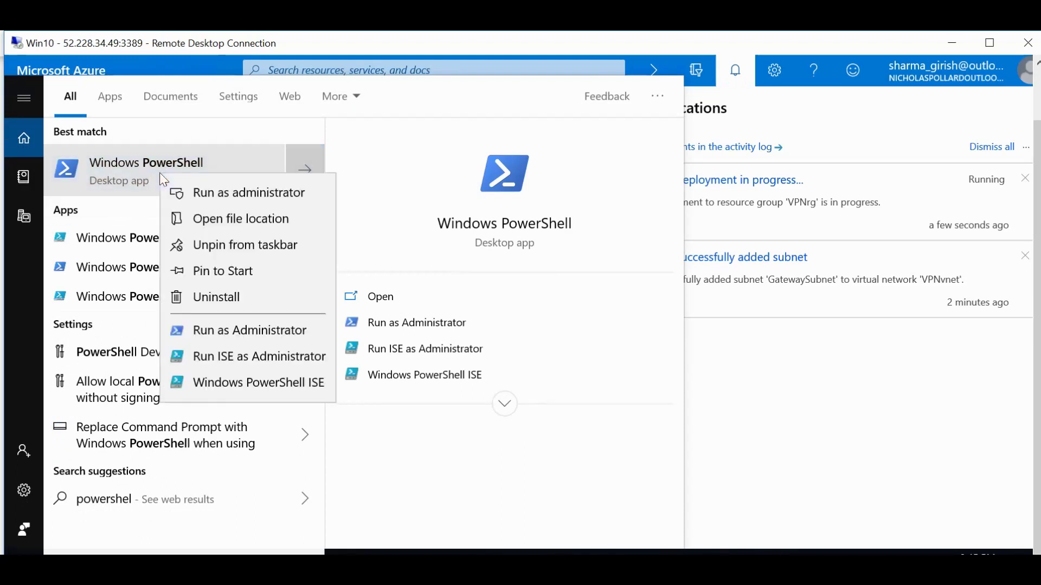
pyautogui.click(199, 190)
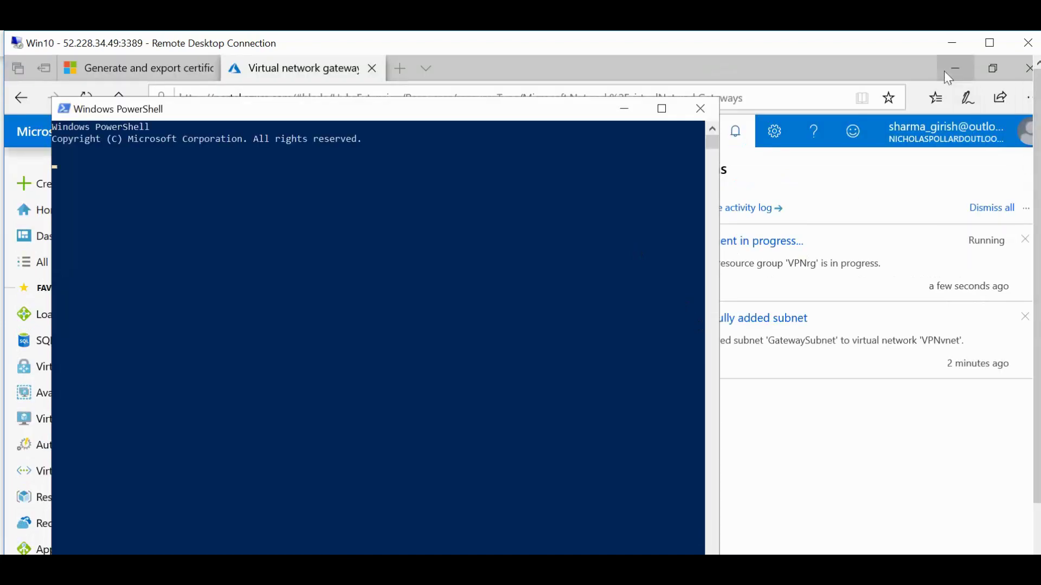
pyautogui.click(944, 70)
pyautogui.click(954, 70)
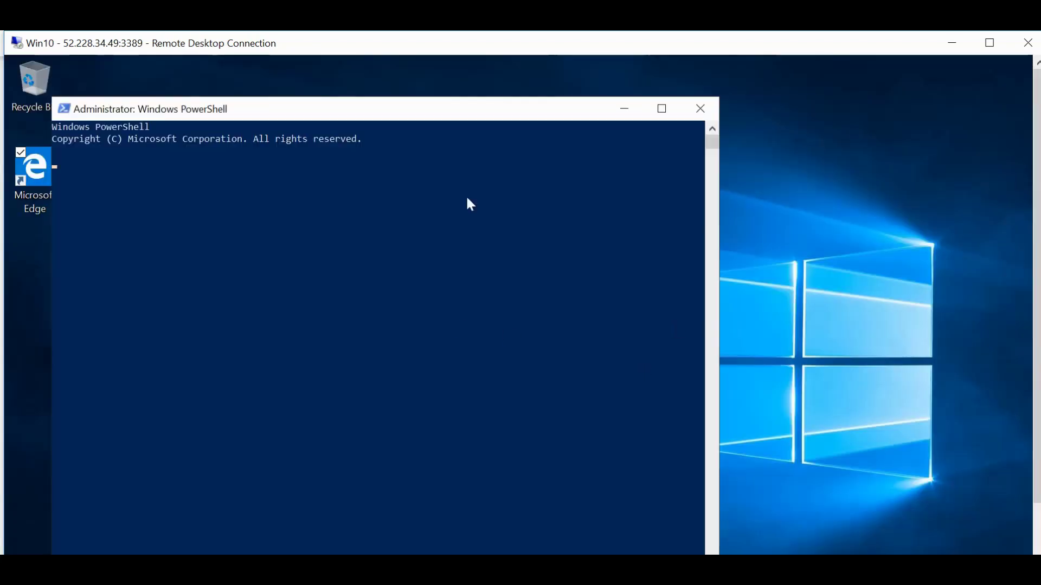
pyautogui.moveTo(493, 111); pyautogui.dragTo(683, 99)
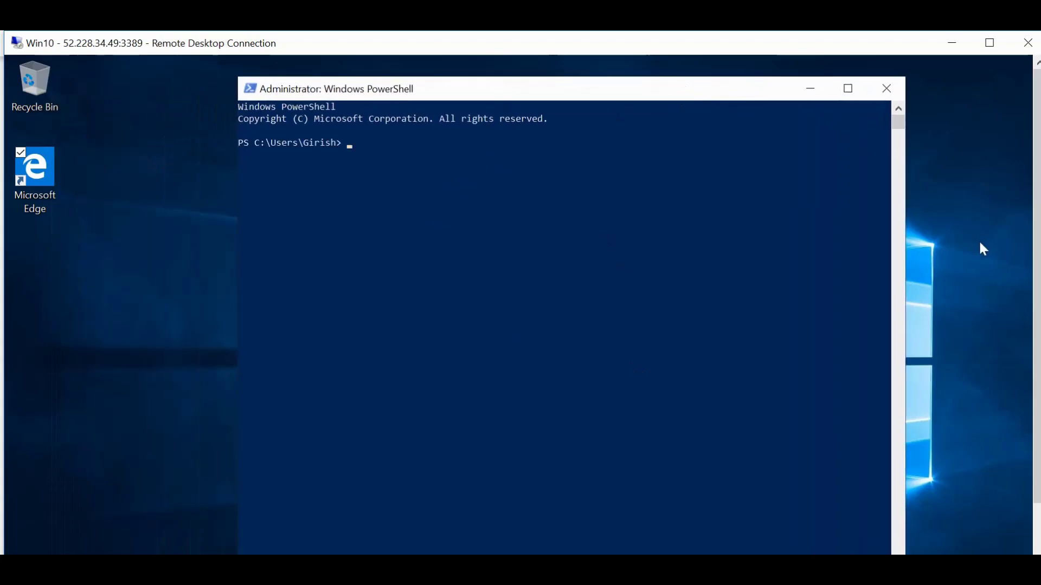
# Copy the four-line P2SRootCert New-SelfSignedCertificate command from Notepad and paste it into PowerShell.
pyautogui.scroll(-3, 1038, 221)
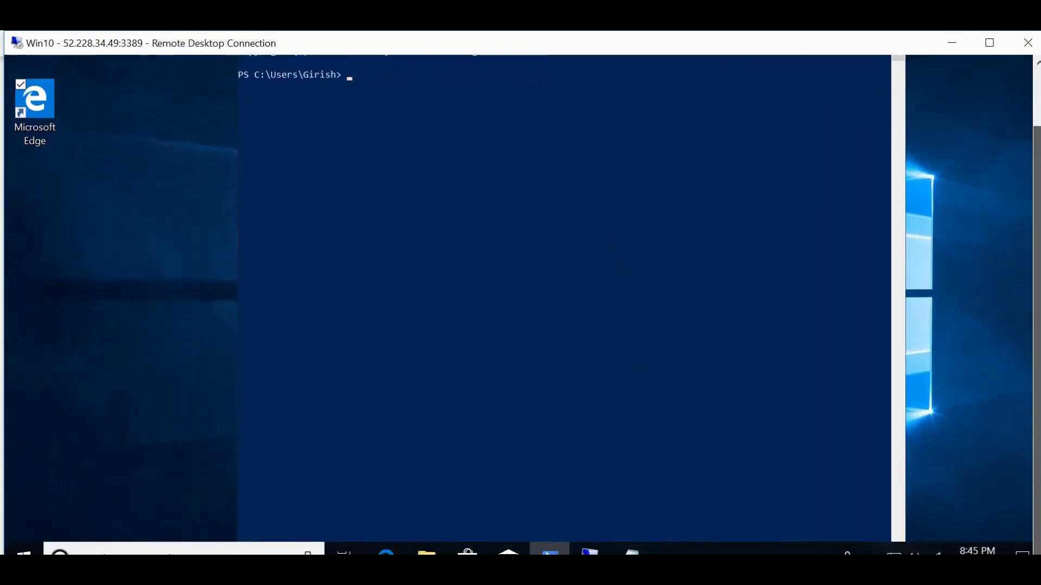
pyautogui.scroll(1, 1036, 222)
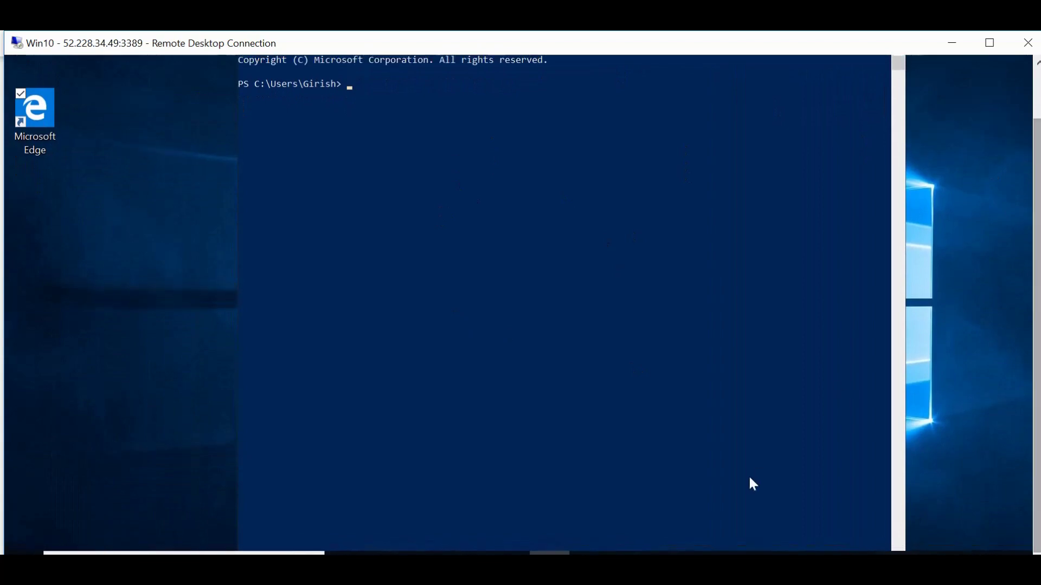
pyautogui.click(549, 553)
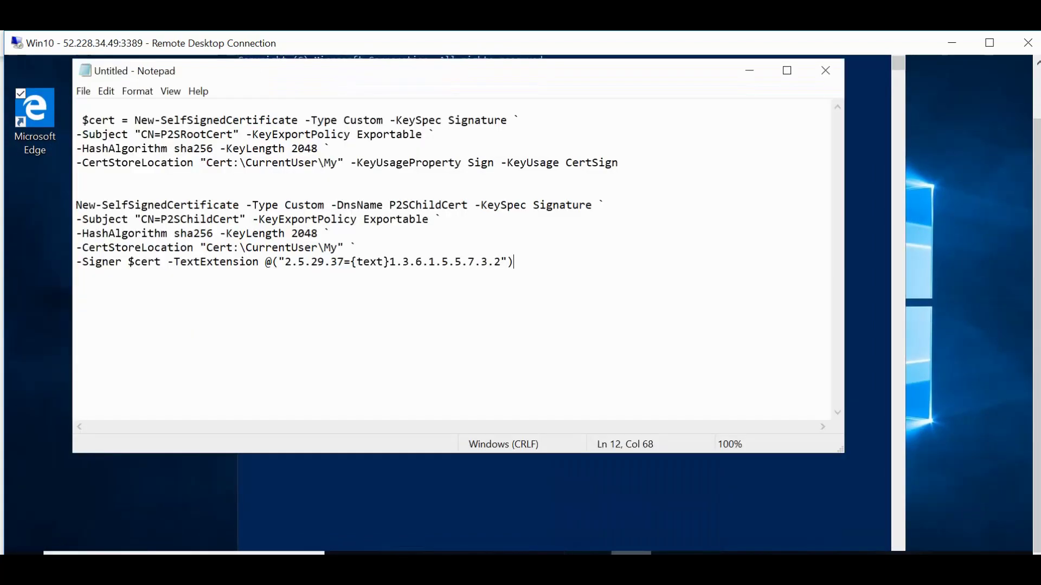
pyautogui.moveTo(589, 552)
pyautogui.moveTo(76, 106); pyautogui.dragTo(618, 163)
pyautogui.press('super+c')
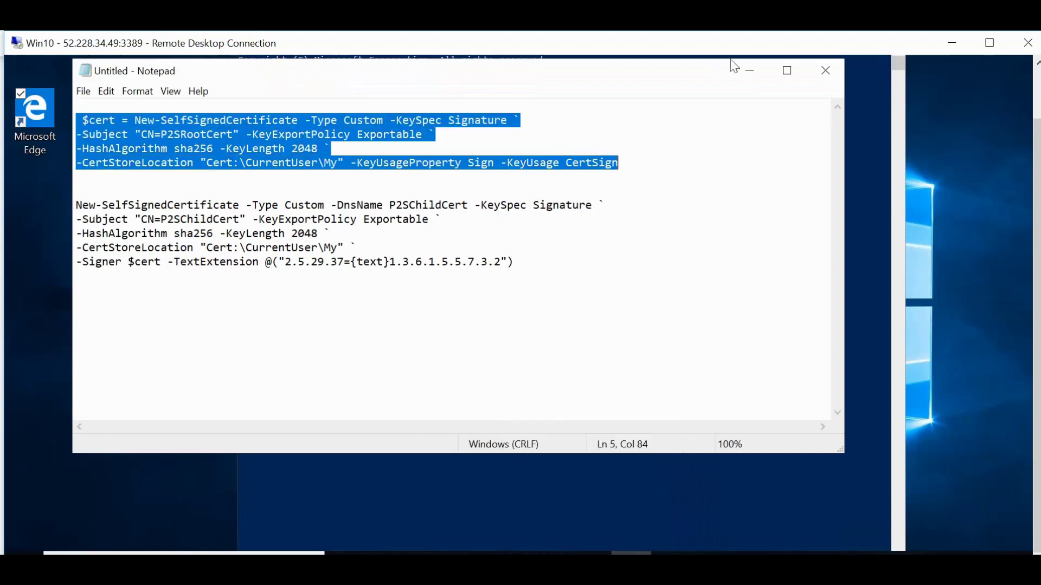
pyautogui.click(744, 69)
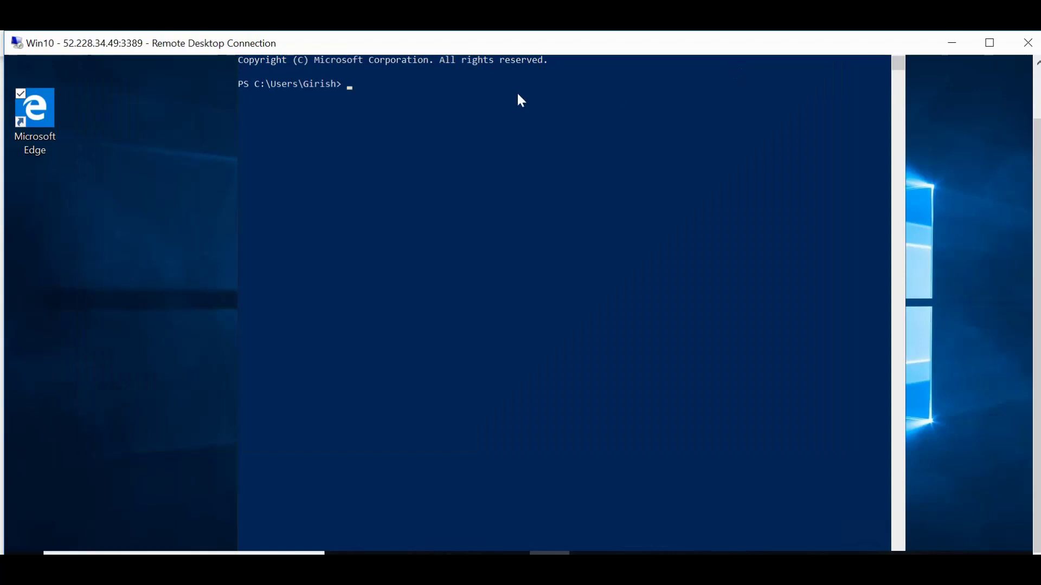
pyautogui.rightClick(428, 97)
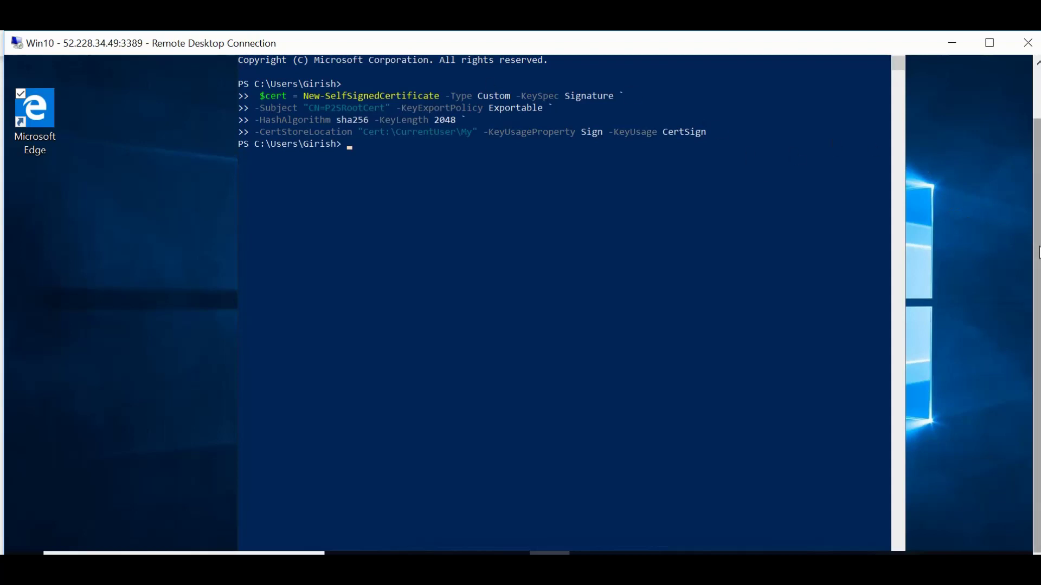
pyautogui.scroll(-1, 1038, 255)
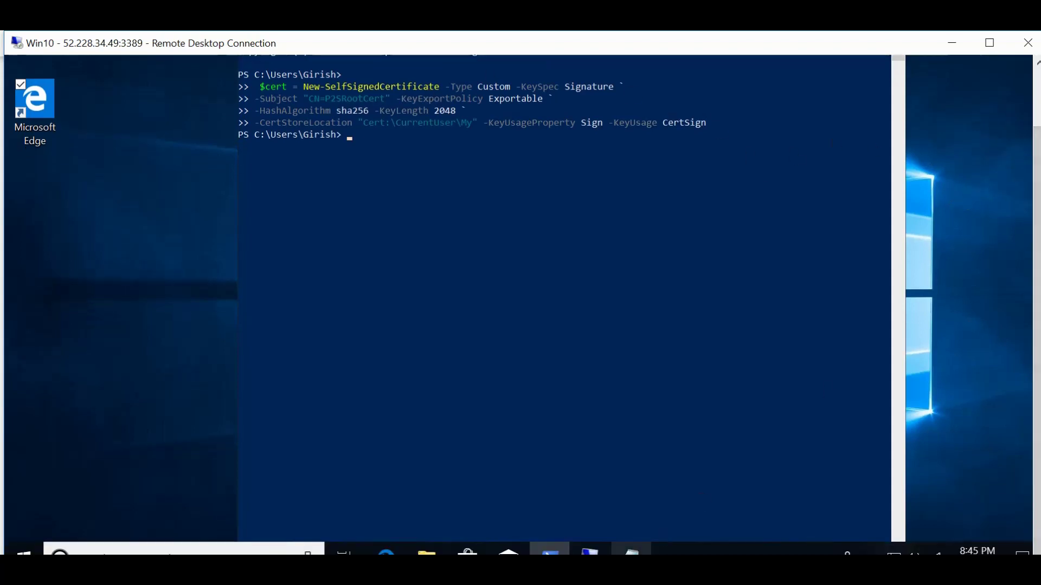
# Copy the five-line P2SChildCert command with -Signer $cert from Notepad and run it in PowerShell.
pyautogui.click(630, 551)
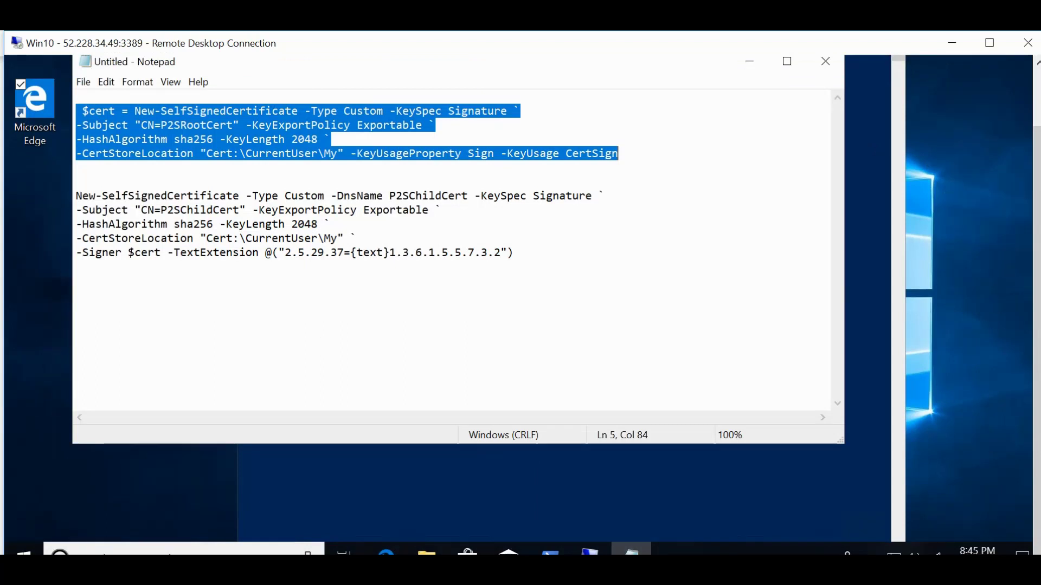
pyautogui.moveTo(76, 196); pyautogui.dragTo(512, 252)
pyautogui.press('super+c')
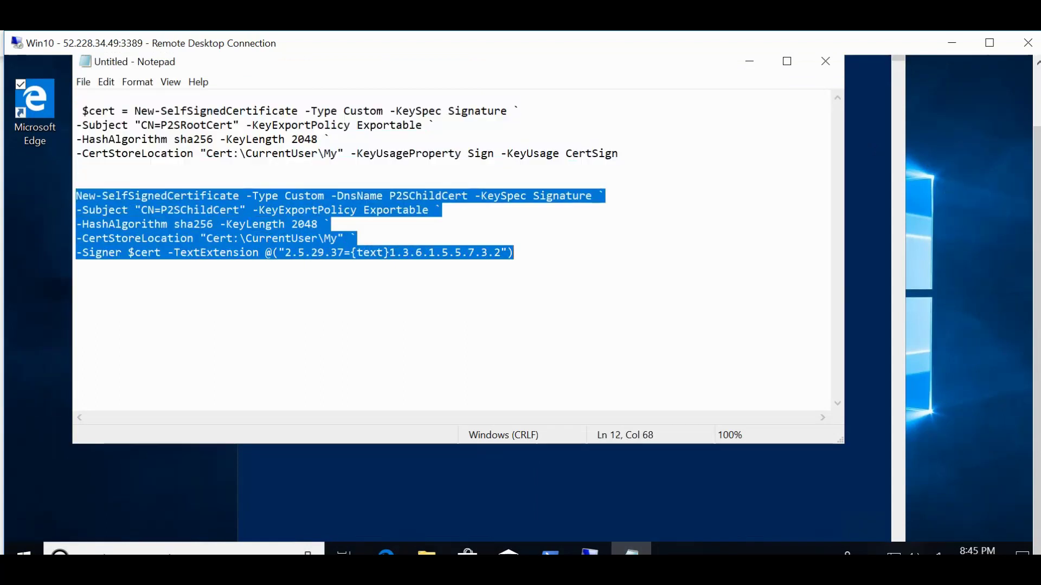
pyautogui.click(697, 483)
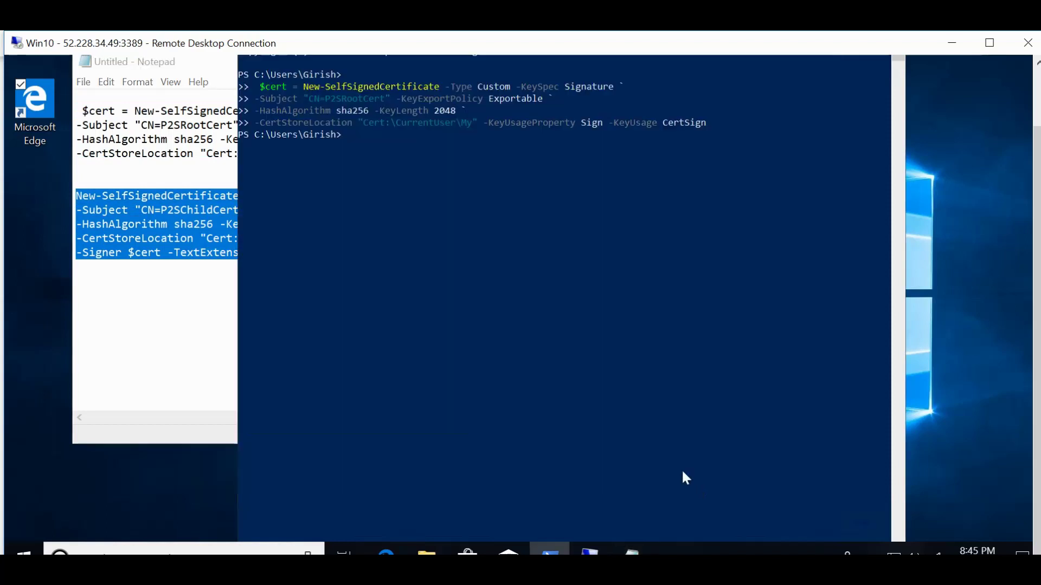
pyautogui.rightClick(522, 170)
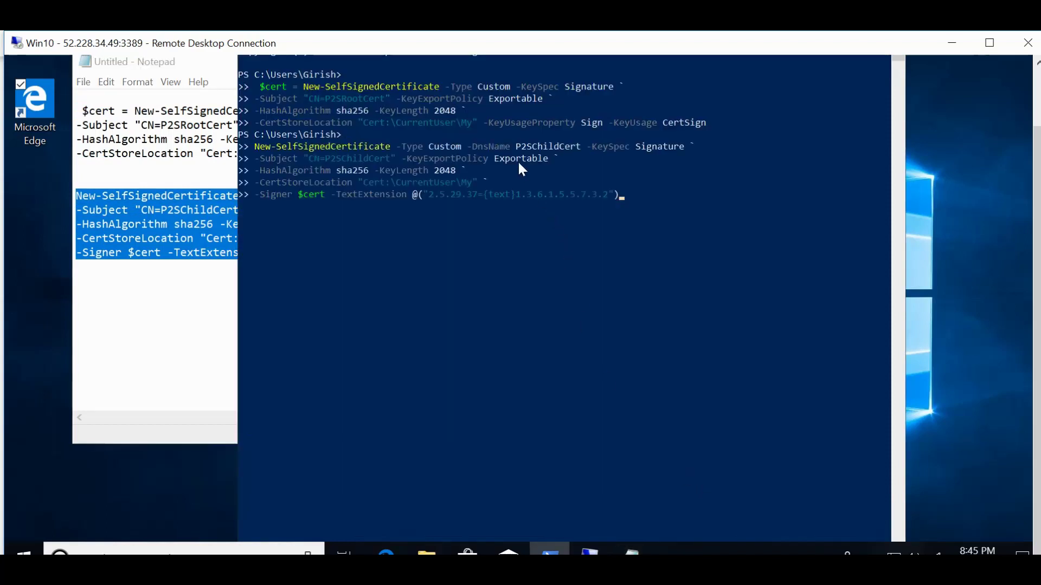
pyautogui.press('Return')
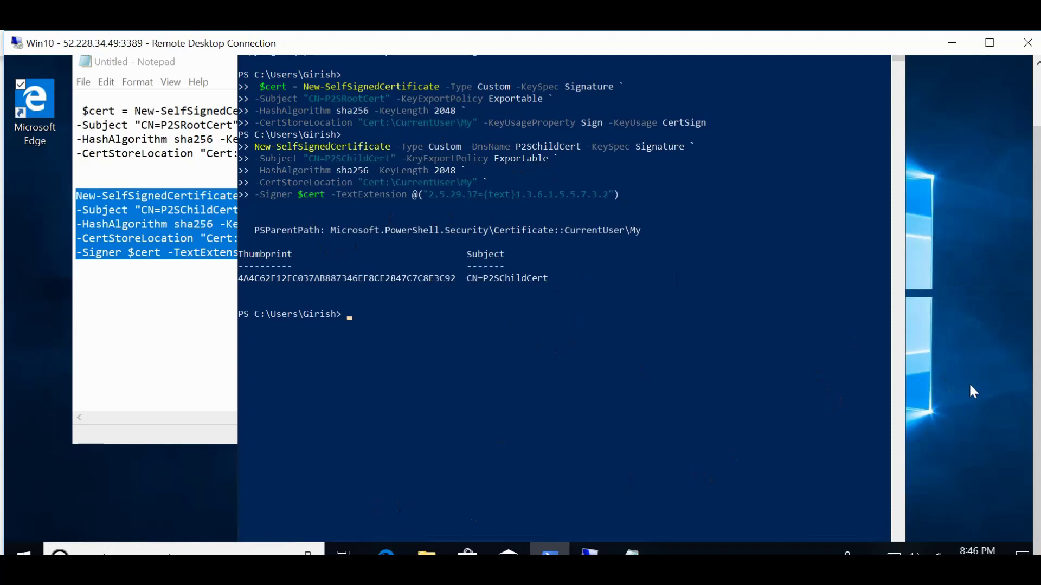
pyautogui.scroll(1, 1037, 331)
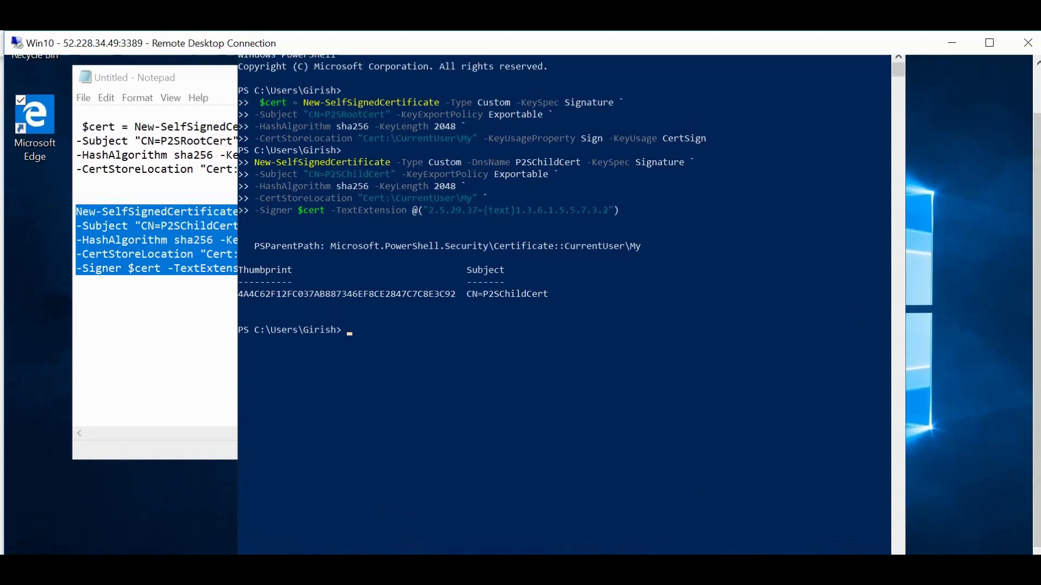
# Search Start for certmgmt.msc, which opens Bing results, then close that browser tab.
pyautogui.press('super')
pyautogui.write('certmgmt')
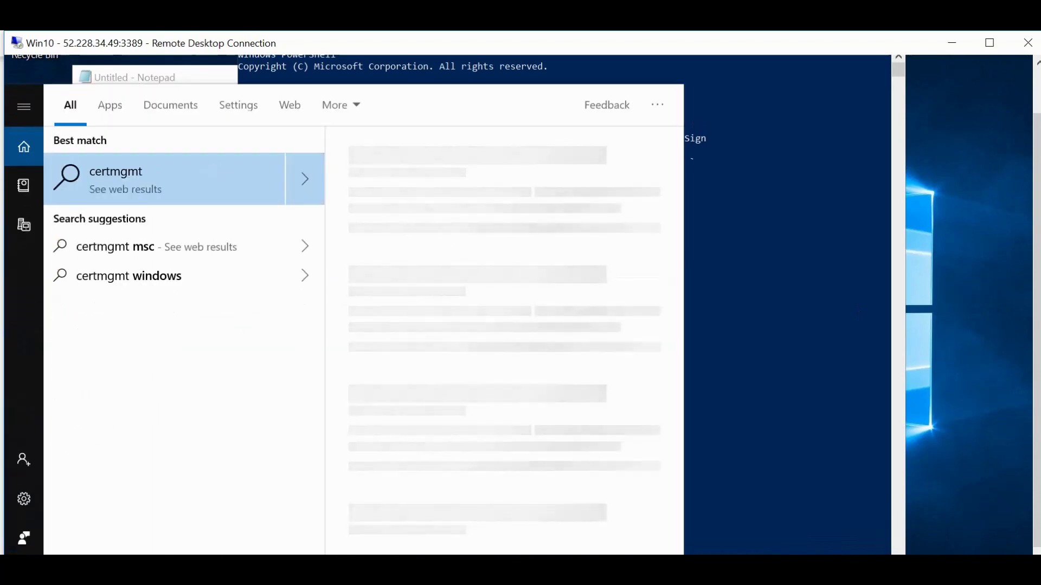
pyautogui.write('msc')
pyautogui.press('BackSpace')
pyautogui.press('BackSpace')
pyautogui.press('BackSpace')
pyautogui.press('BackSpace')
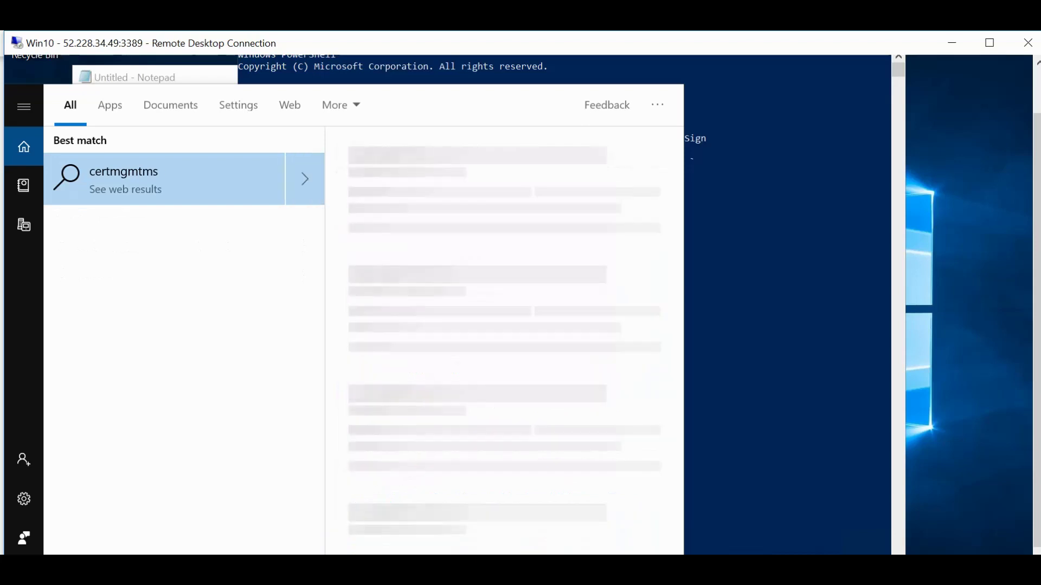
pyautogui.write('t.ms')
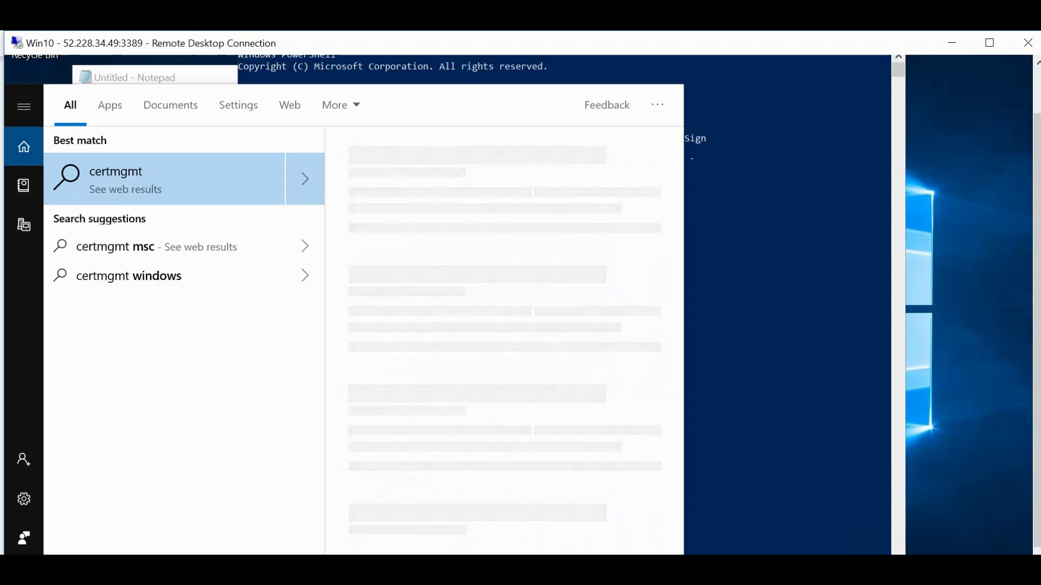
pyautogui.write('c')
pyautogui.press('Return')
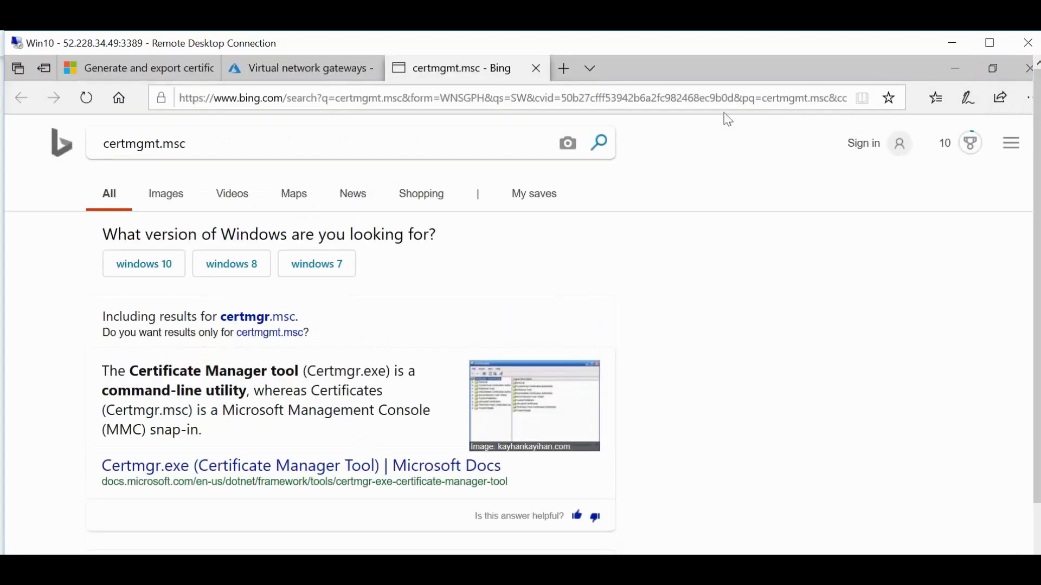
pyautogui.click(536, 69)
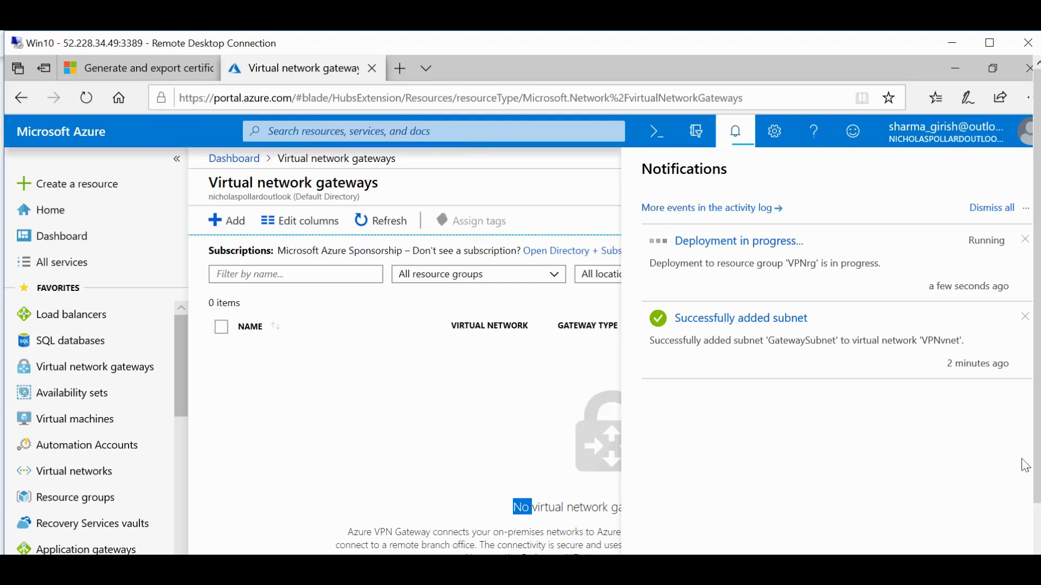
pyautogui.moveTo(1037, 461); pyautogui.dragTo(1036, 514)
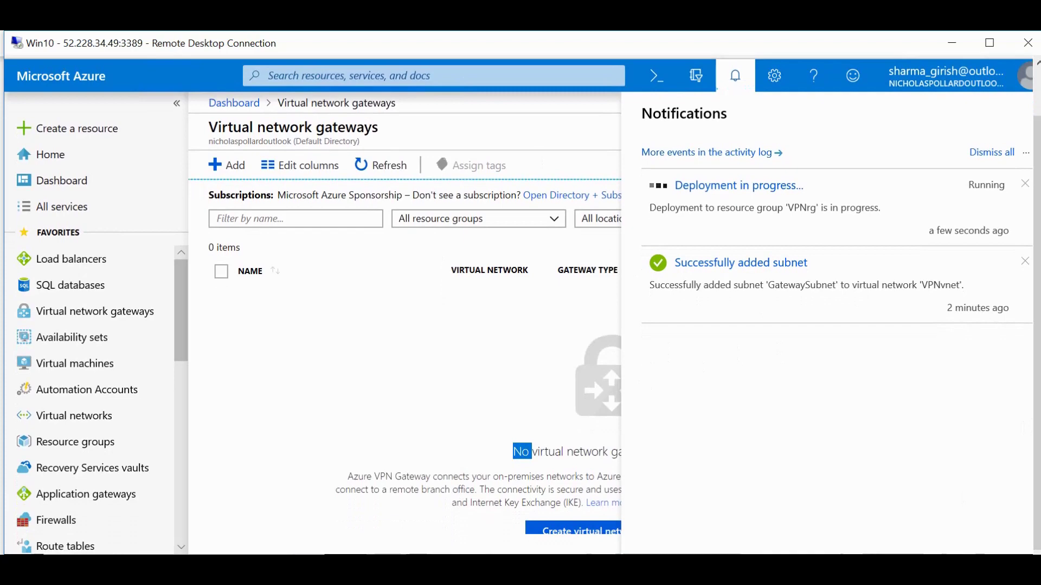
# Search 'certmg' and launch Manage computer certificates.
pyautogui.press('super+s')
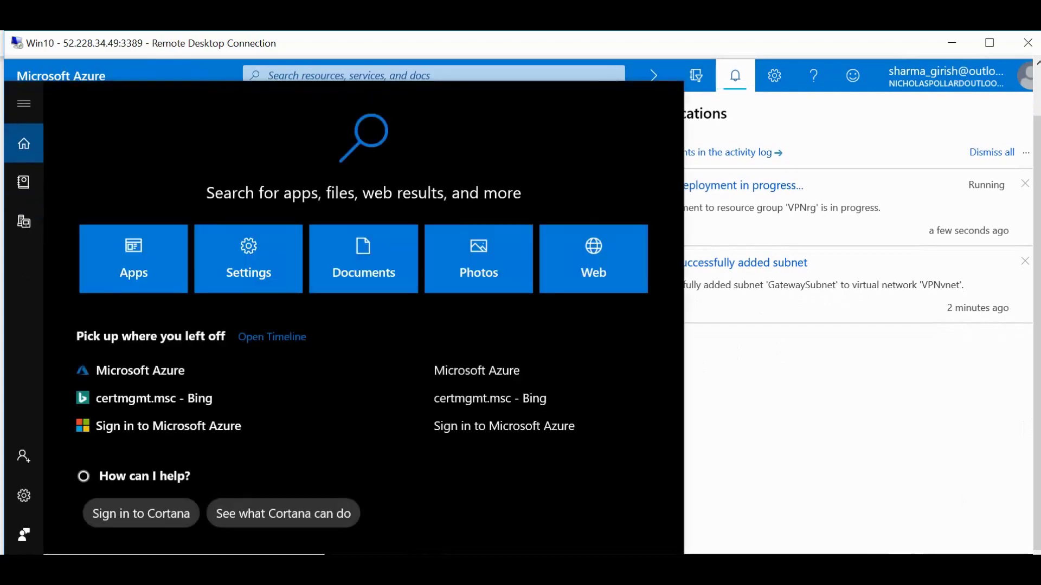
pyautogui.write('cert')
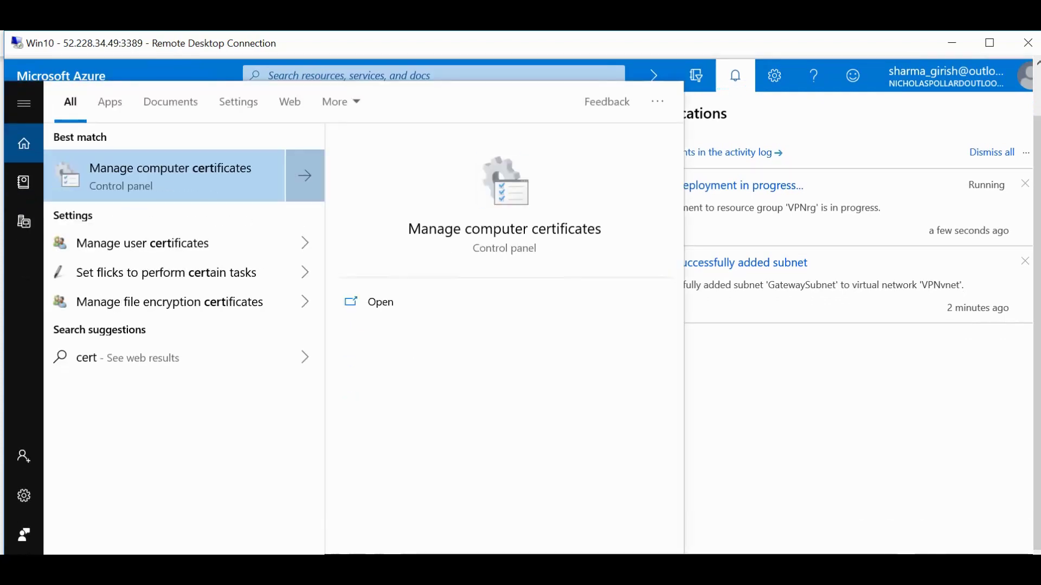
pyautogui.write('mg')
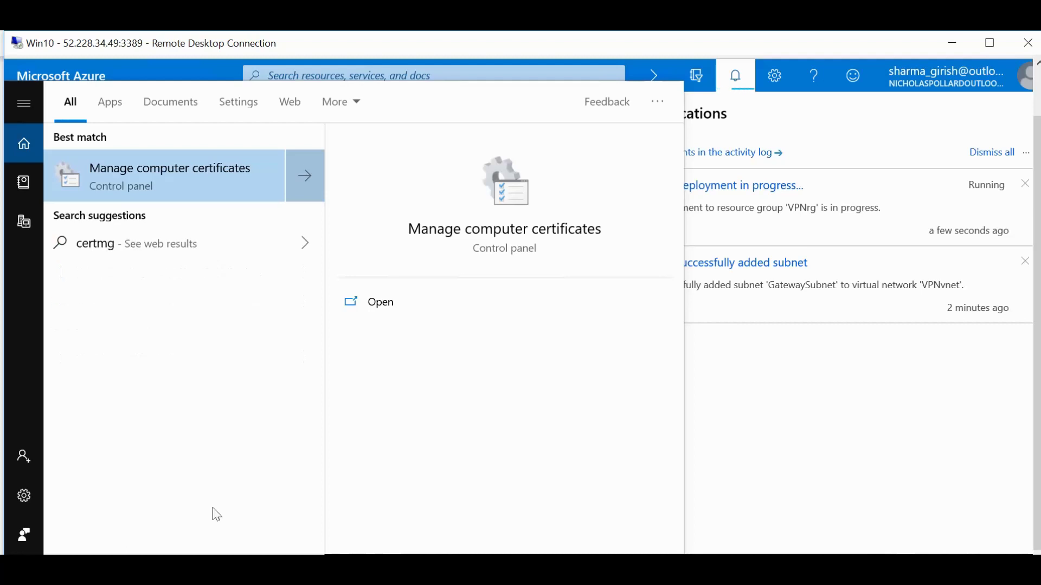
pyautogui.click(144, 177)
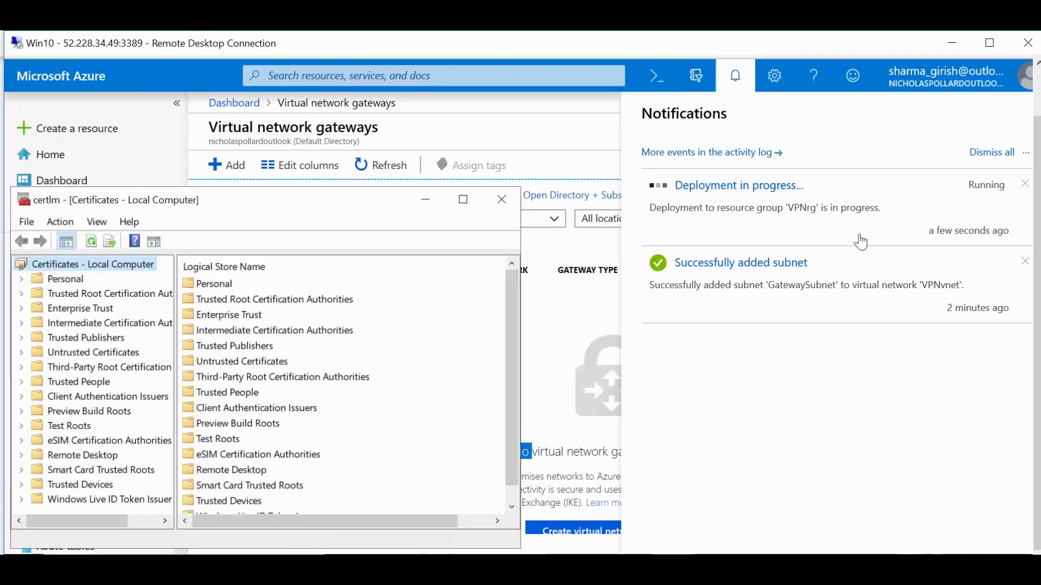
# Close Azure notifications, confirm certlm's Personal store is empty after refreshing, then close certlm.
pyautogui.click(734, 77)
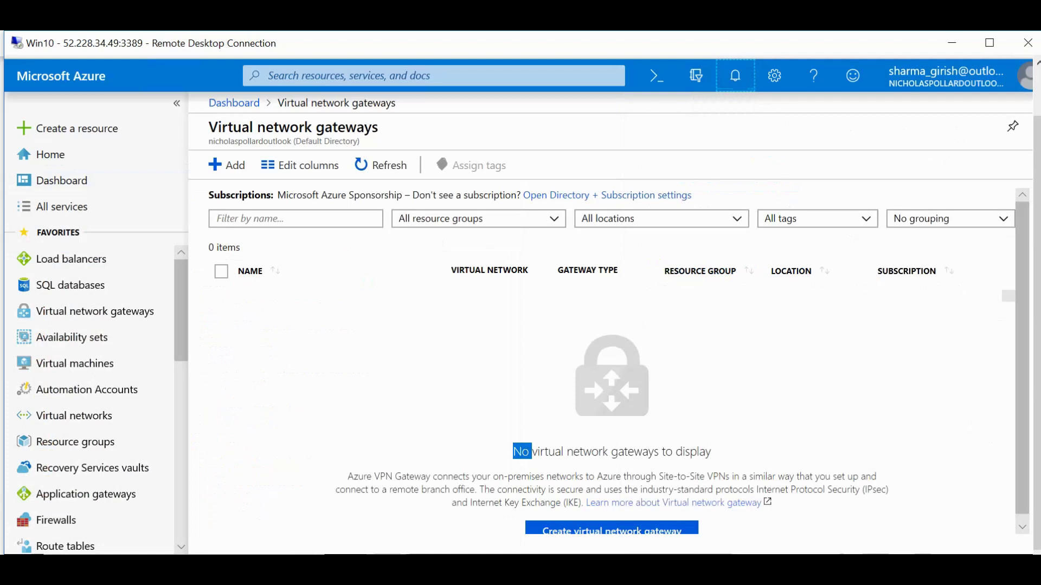
pyautogui.click(715, 477)
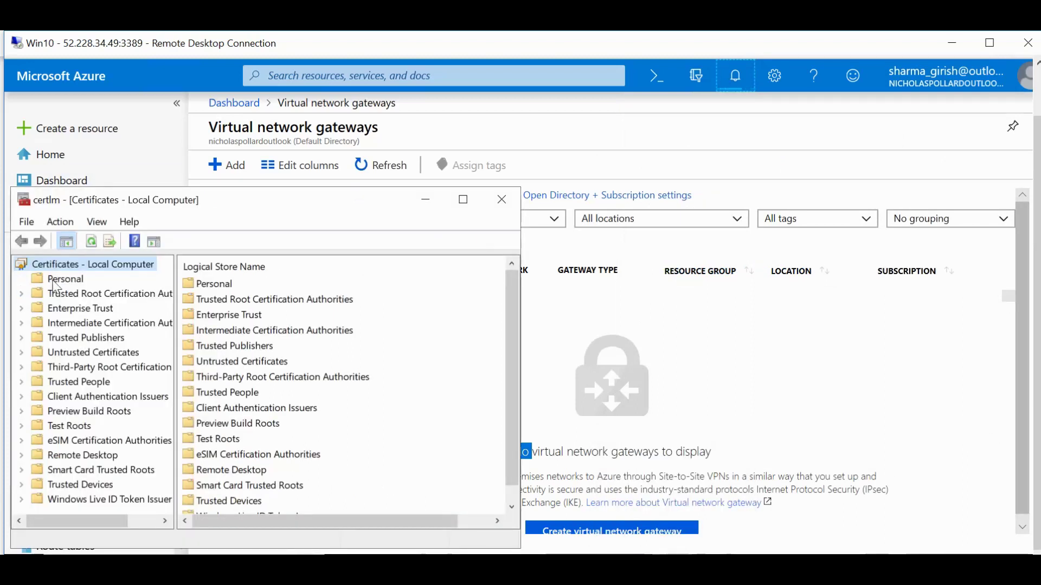
pyautogui.click(73, 279)
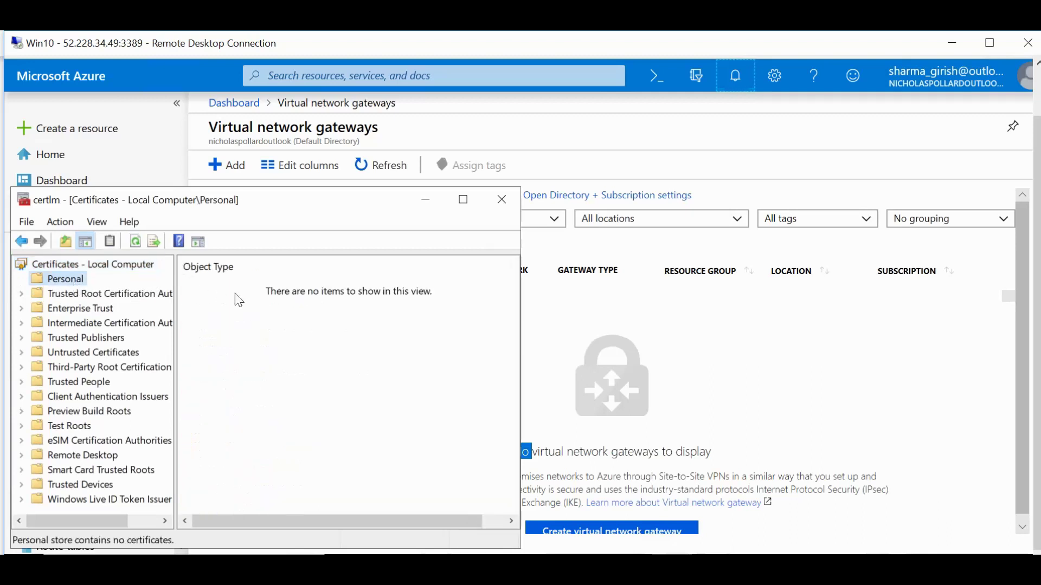
pyautogui.click(136, 243)
pyautogui.click(52, 265)
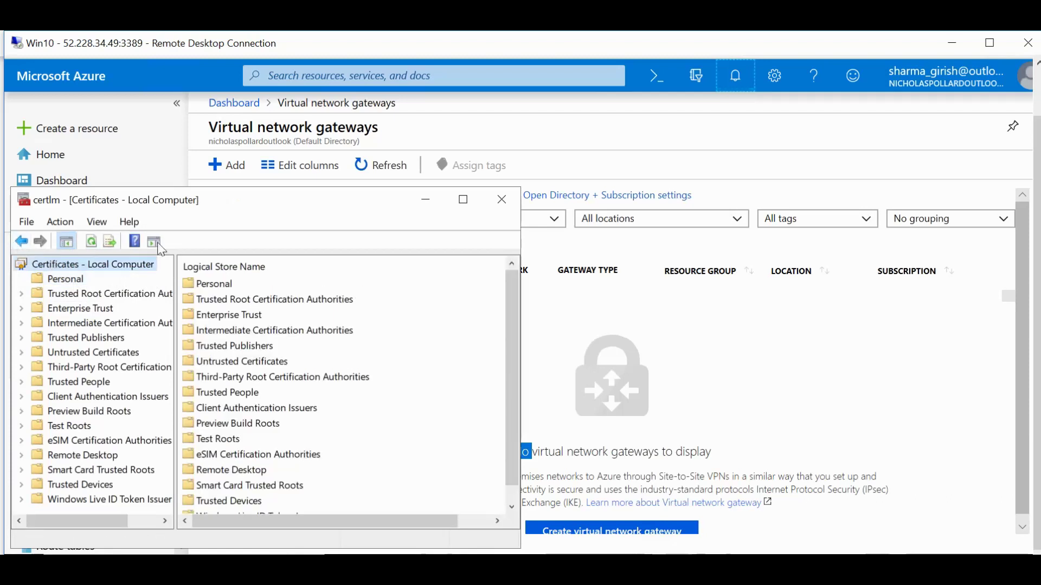
pyautogui.doubleClick(229, 283)
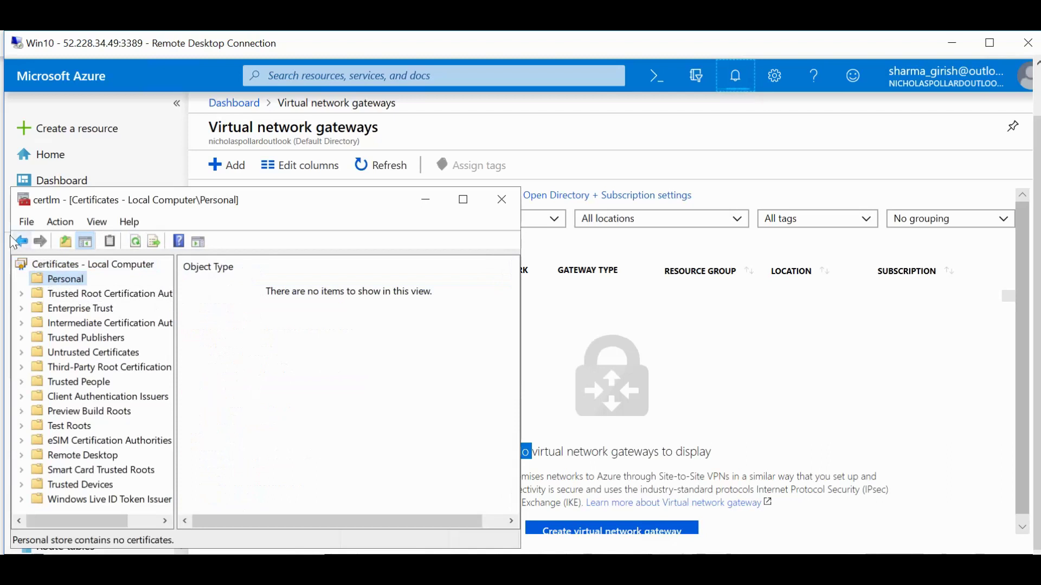
pyautogui.click(22, 243)
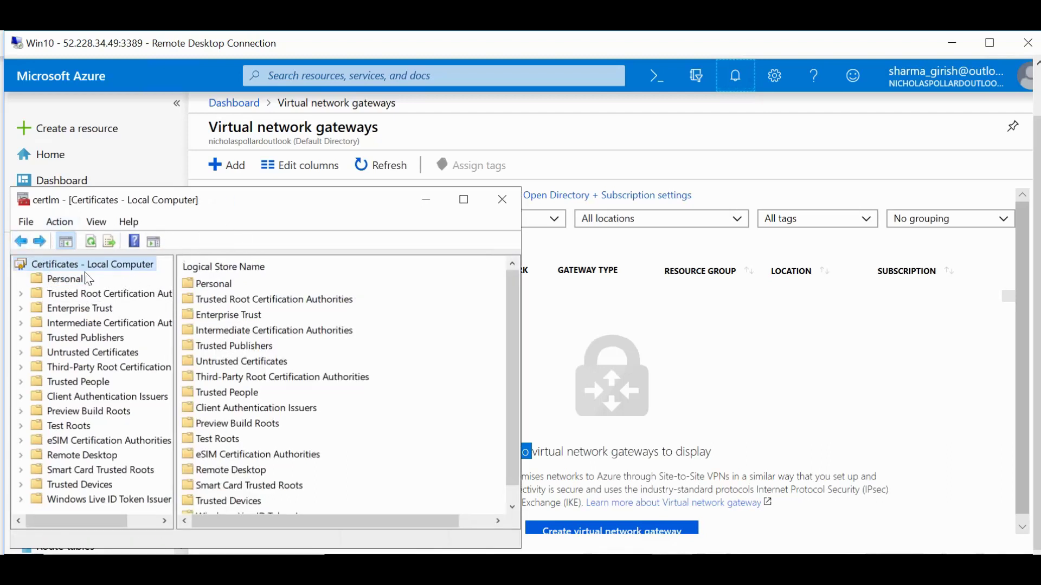
pyautogui.click(78, 285)
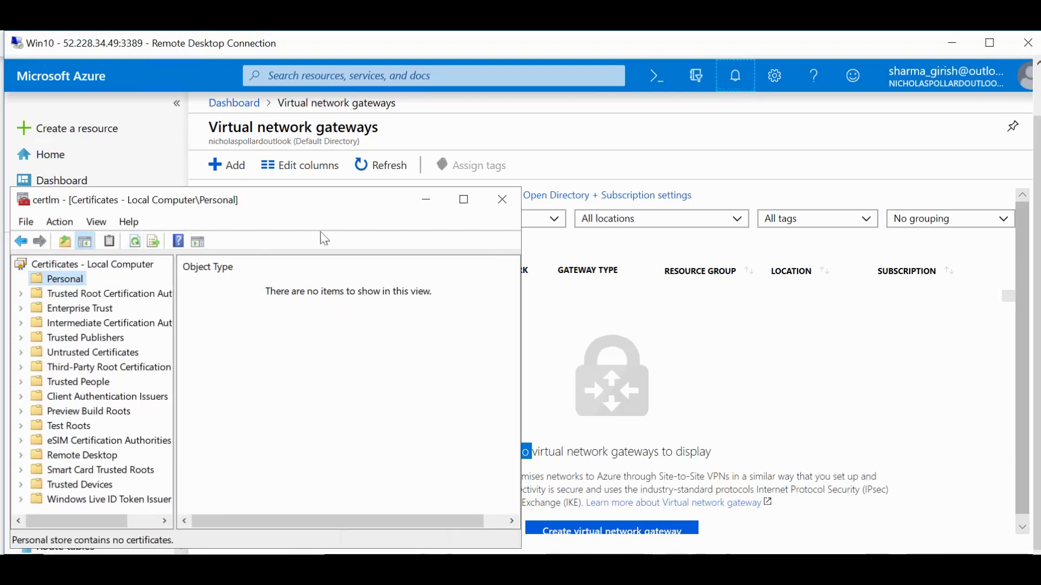
pyautogui.click(502, 200)
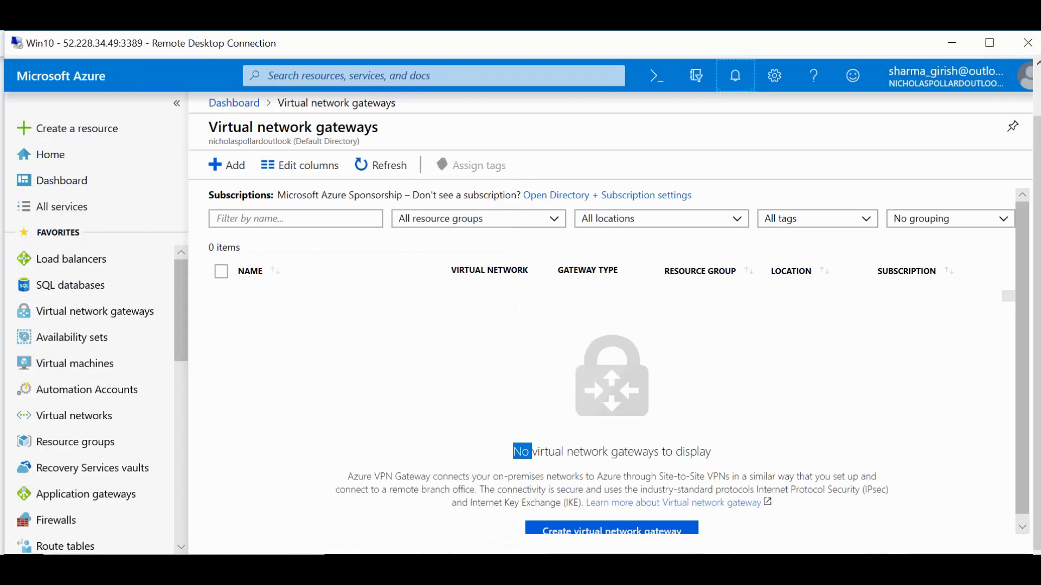
# Search Start for 'certmgmt.msc', then close the Bing web results that opened.
pyautogui.press('super')
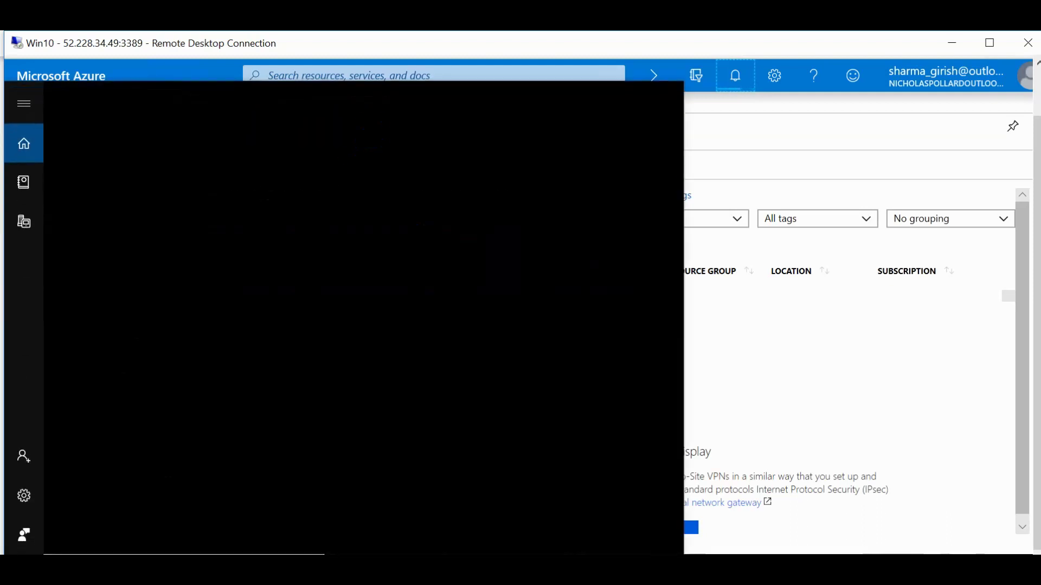
pyautogui.write('certmgmt')
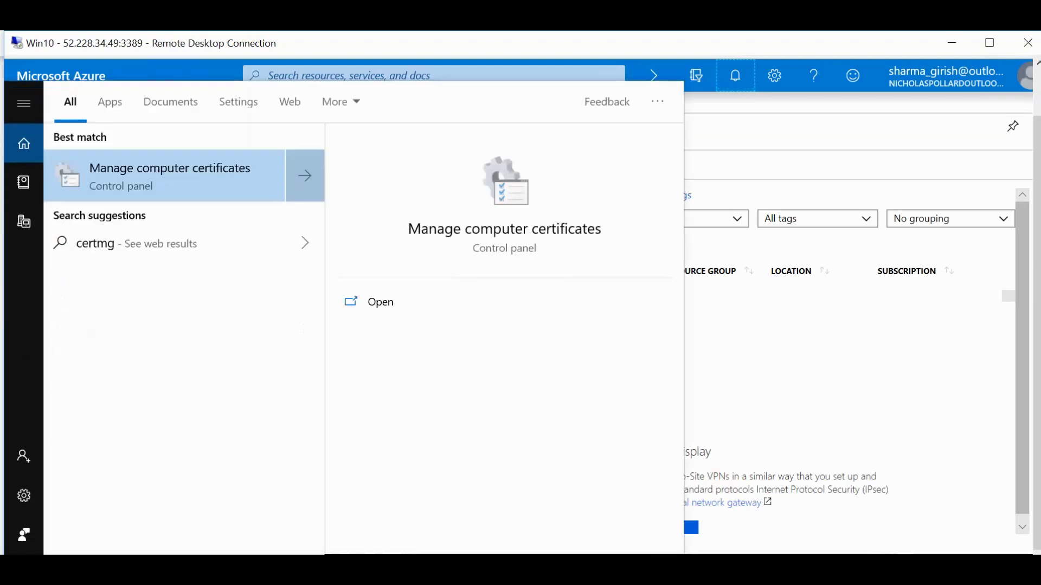
pyautogui.write('.msc')
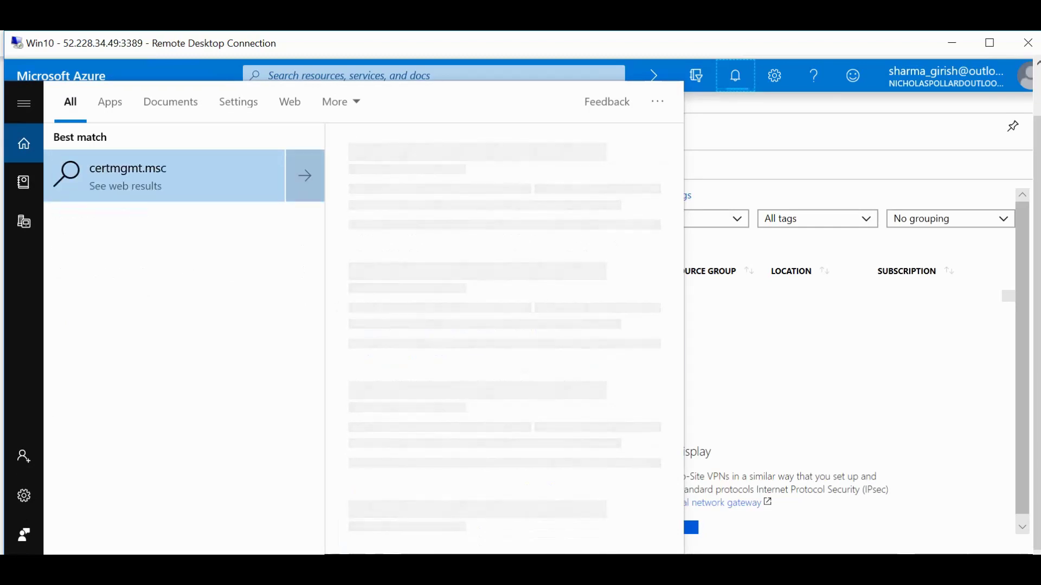
pyautogui.click(161, 183)
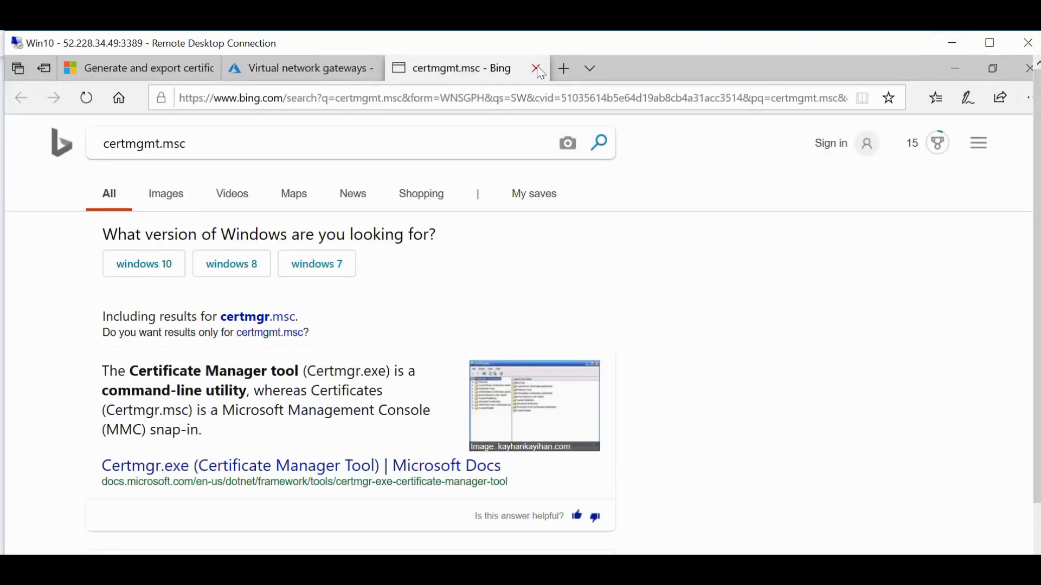
pyautogui.click(538, 68)
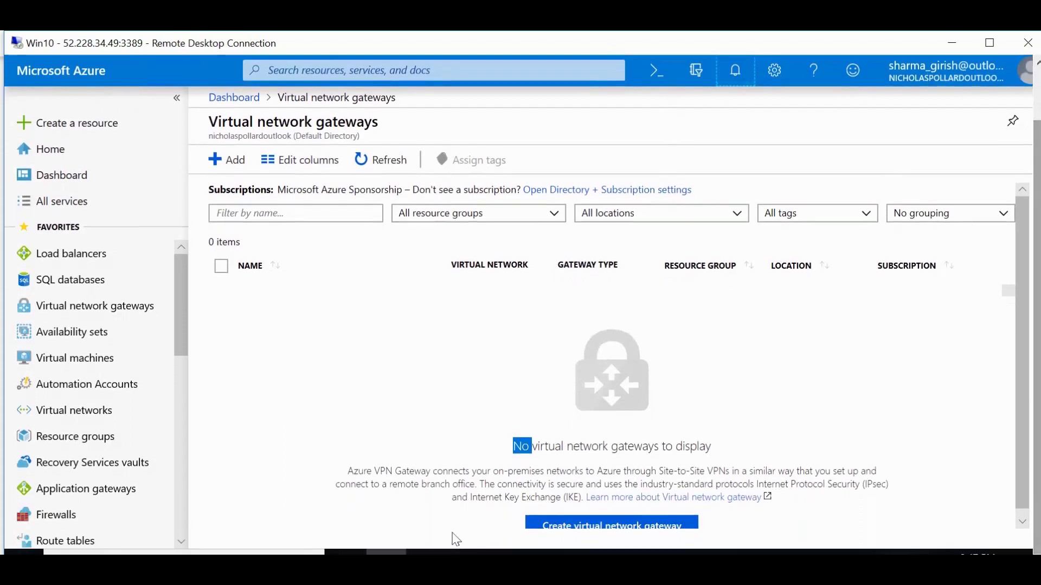
# Retype the query and correct it to certmgr.msc so the console is the best match.
pyautogui.press('super')
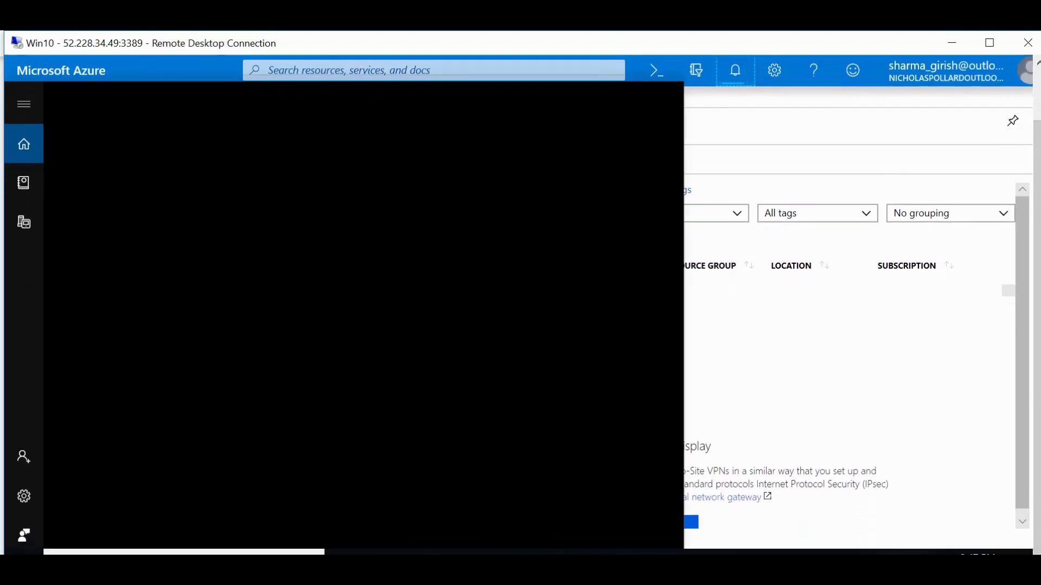
pyautogui.write('certmgmt')
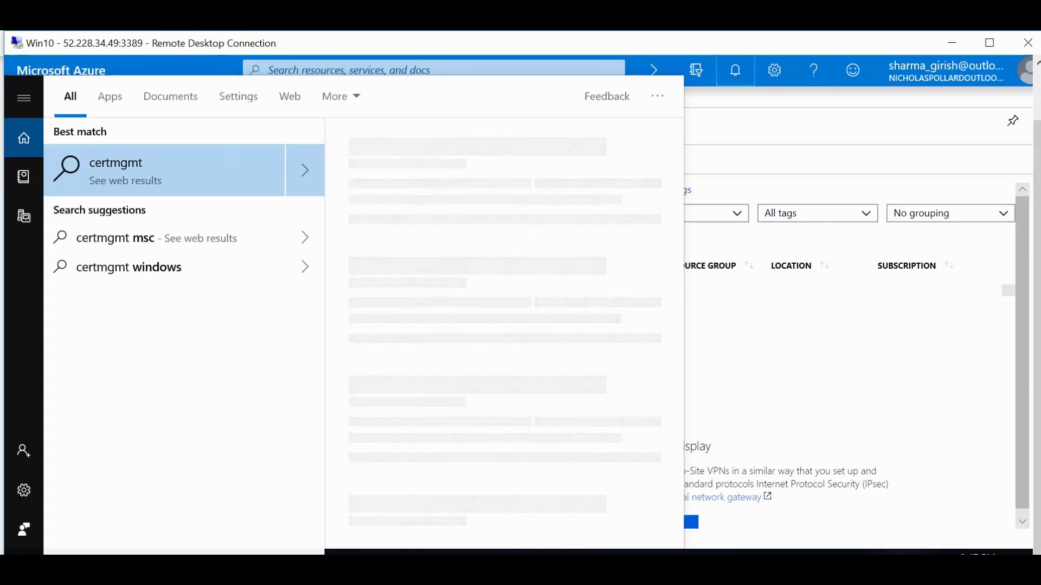
pyautogui.write('.')
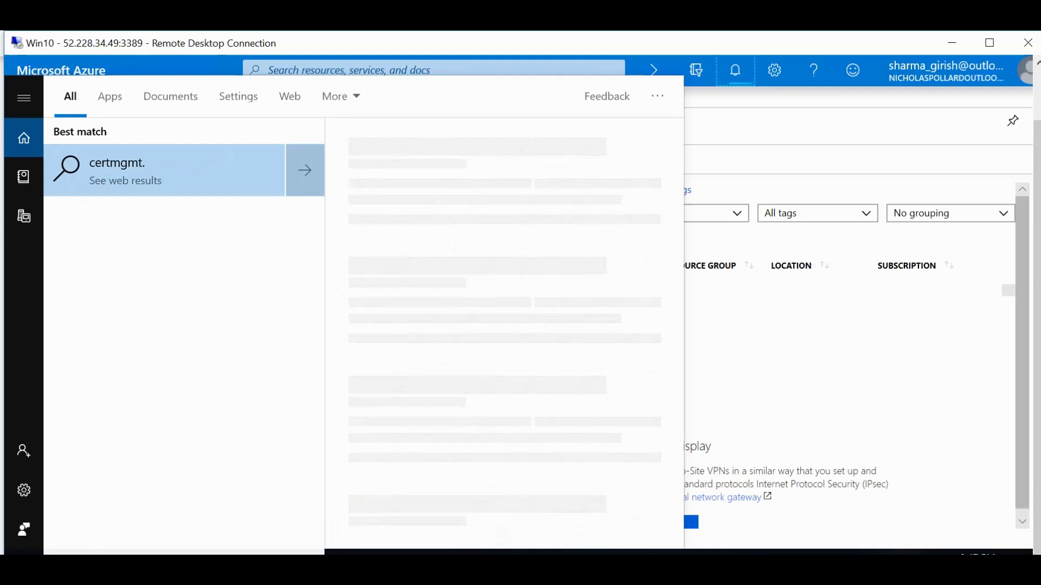
pyautogui.write('msc')
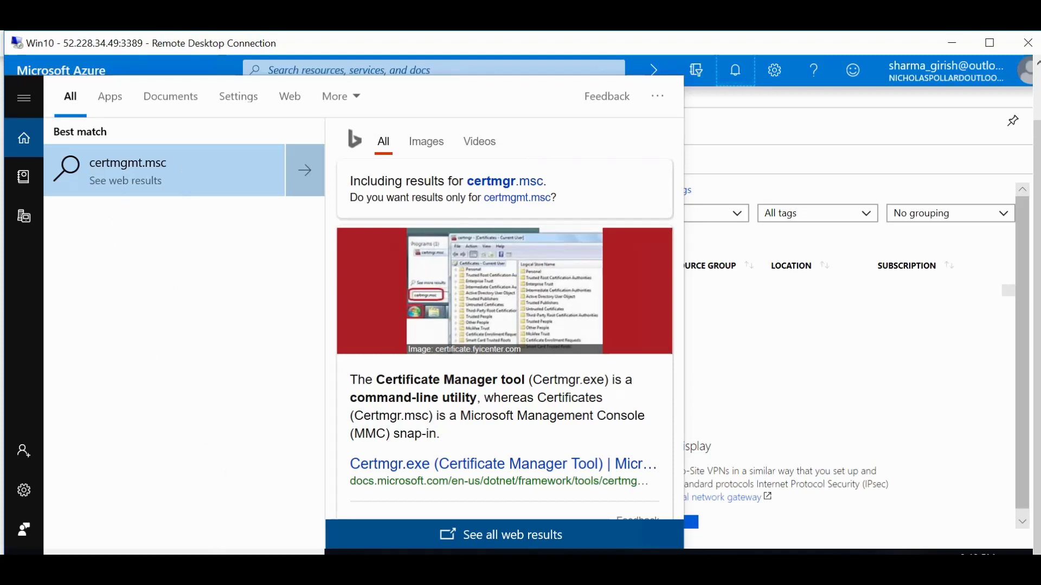
pyautogui.press('BackSpace')
pyautogui.press('BackSpace')
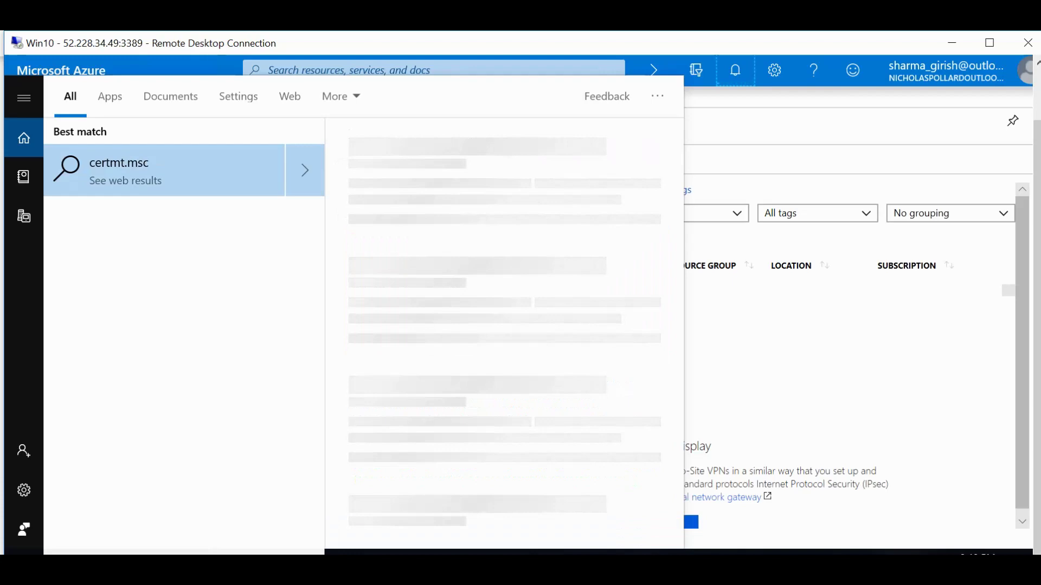
pyautogui.press('BackSpace')
pyautogui.write('gr')
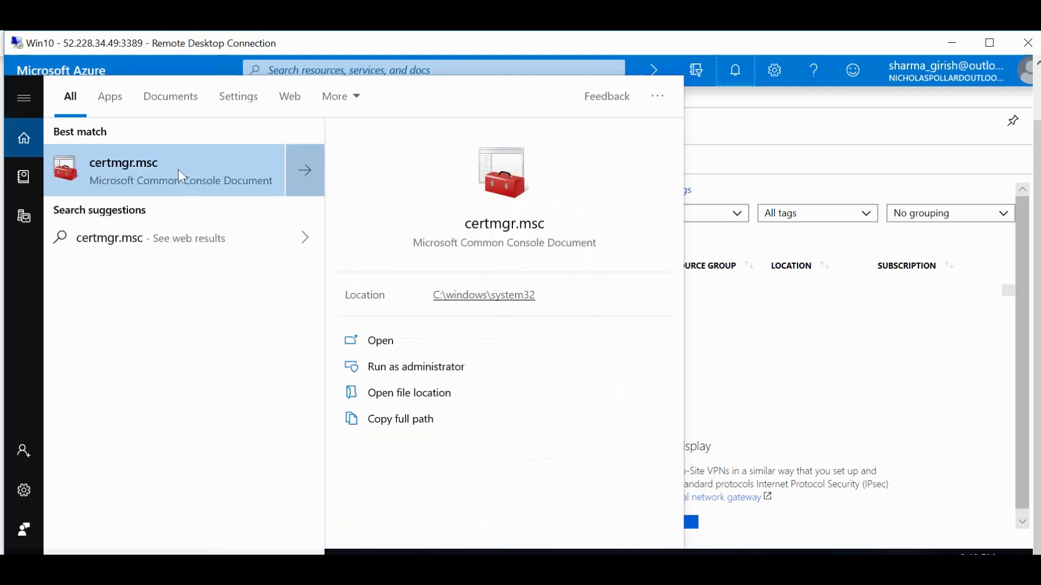
# Launch certmgr.msc and open Personal > Certificates, showing P2SChildCert and P2SRootCert.
pyautogui.click(178, 169)
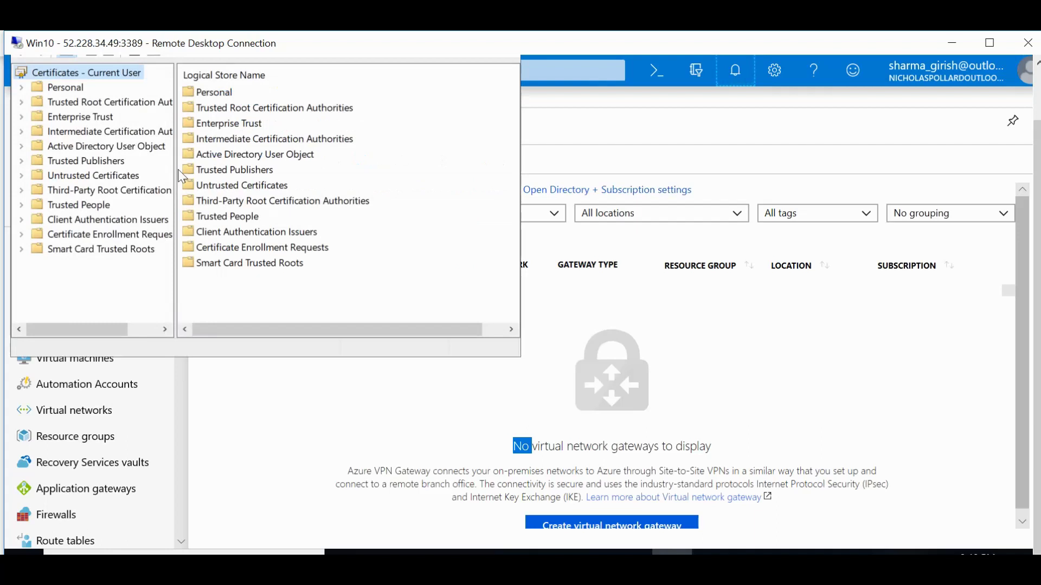
pyautogui.click(213, 98)
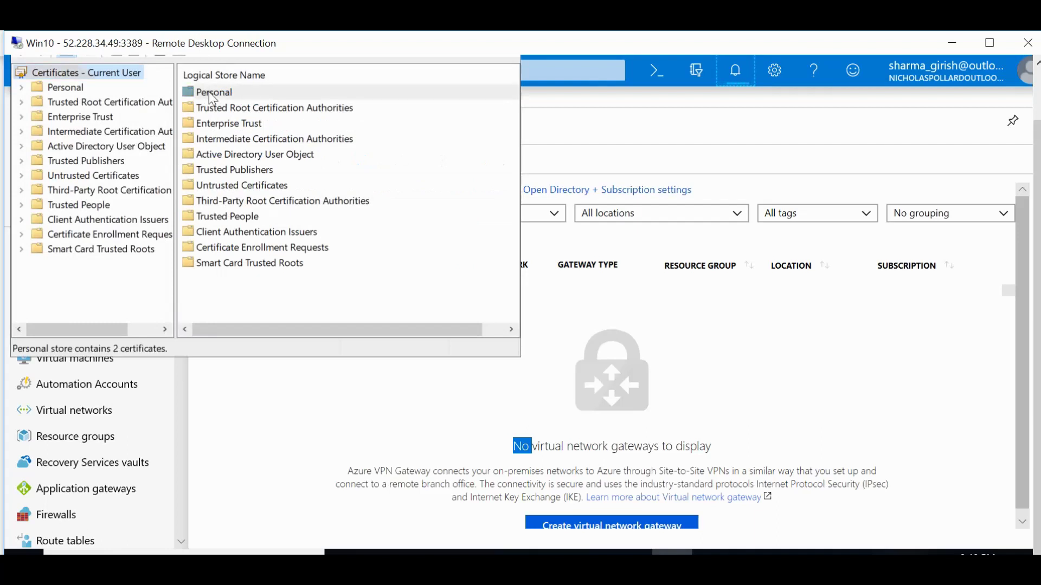
pyautogui.doubleClick(213, 98)
pyautogui.doubleClick(212, 97)
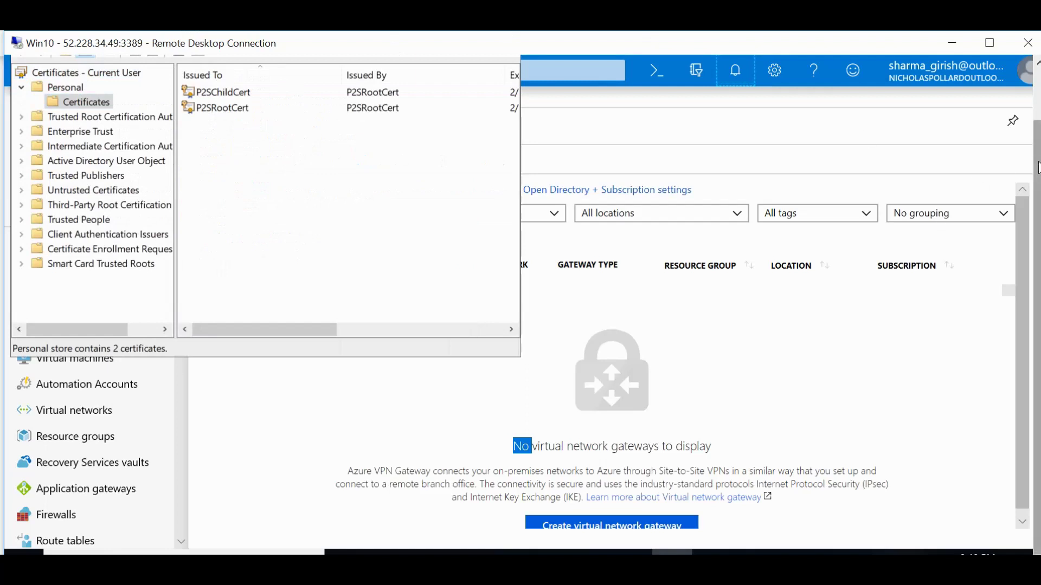
pyautogui.moveTo(1036, 166); pyautogui.dragTo(1035, 142)
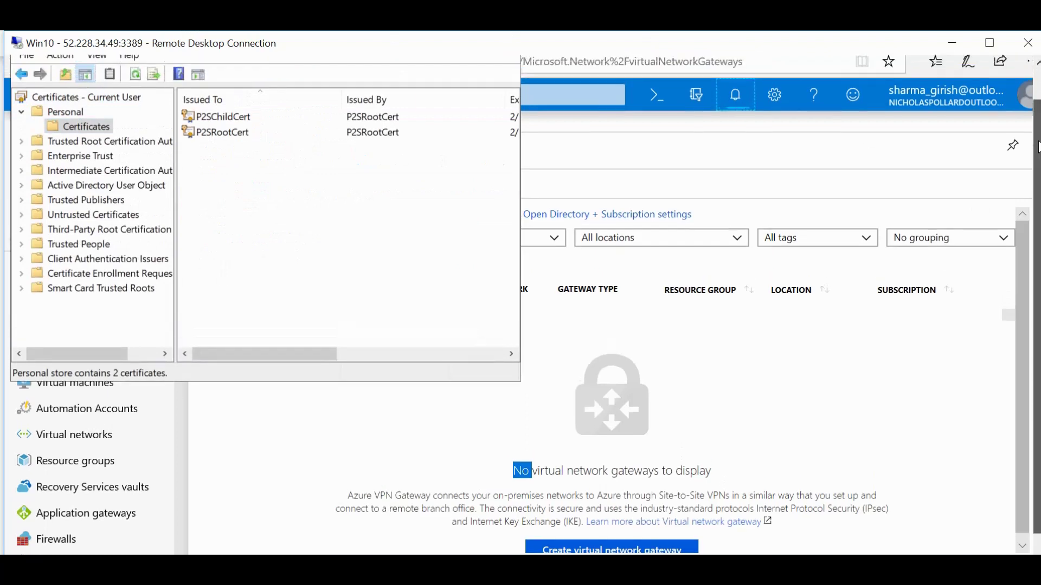
# Start the Certificate Export Wizard for P2SRootCert from its All Tasks menu.
pyautogui.click(241, 142)
pyautogui.rightClick(239, 139)
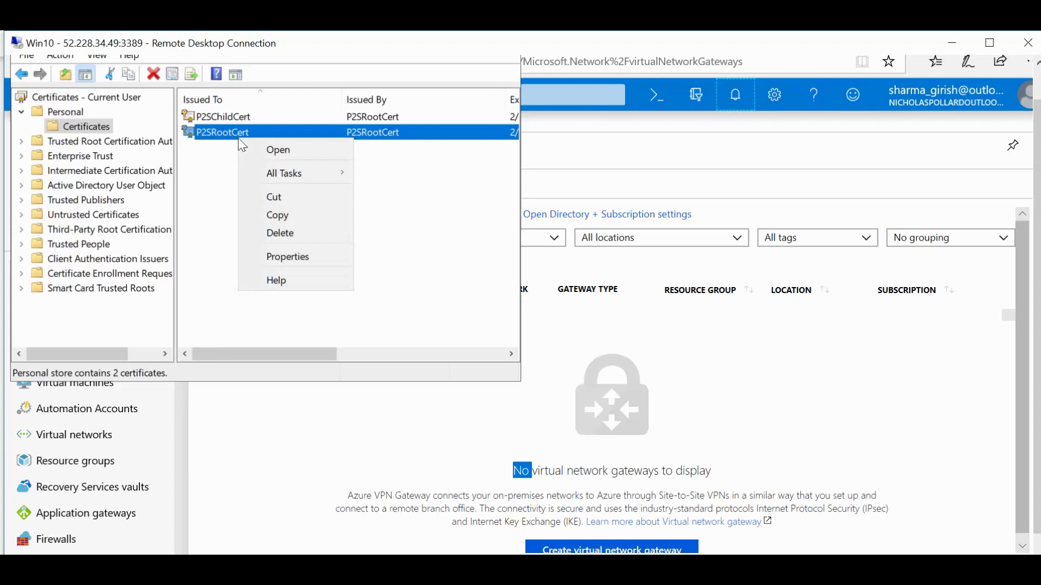
pyautogui.moveTo(275, 174)
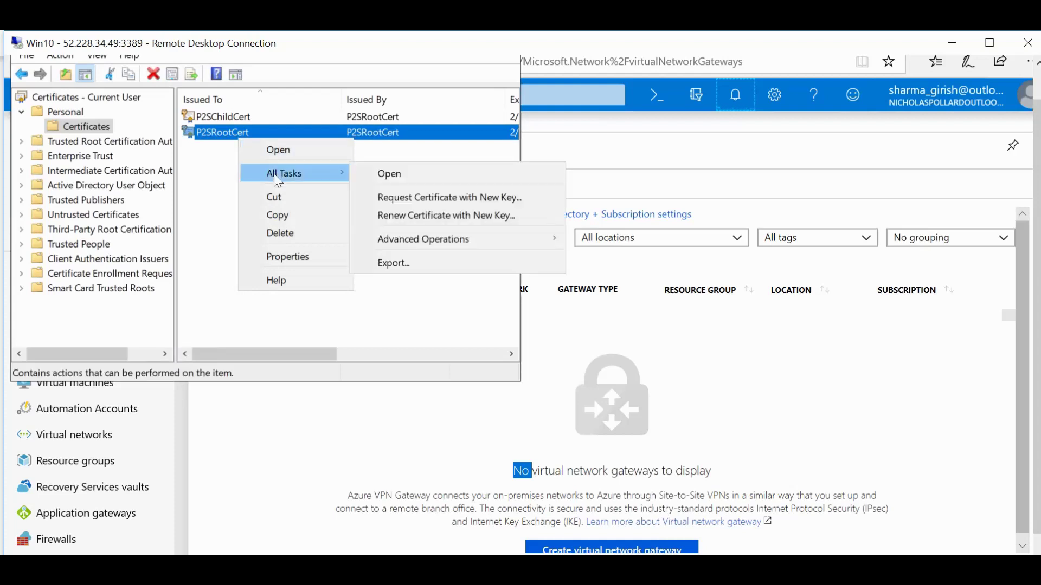
pyautogui.click(428, 275)
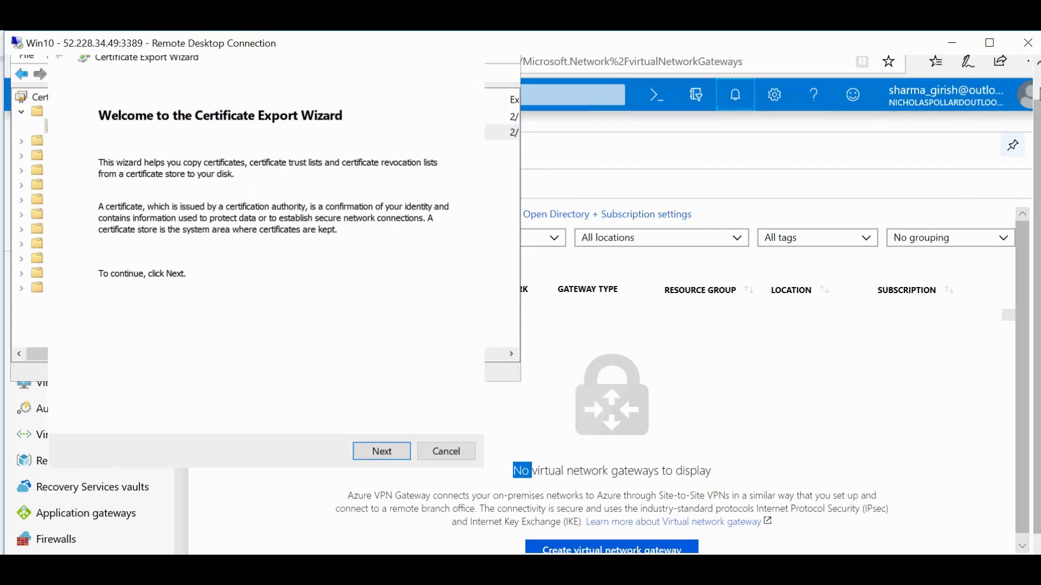
pyautogui.click(1037, 62)
pyautogui.moveTo(360, 89); pyautogui.dragTo(512, 102)
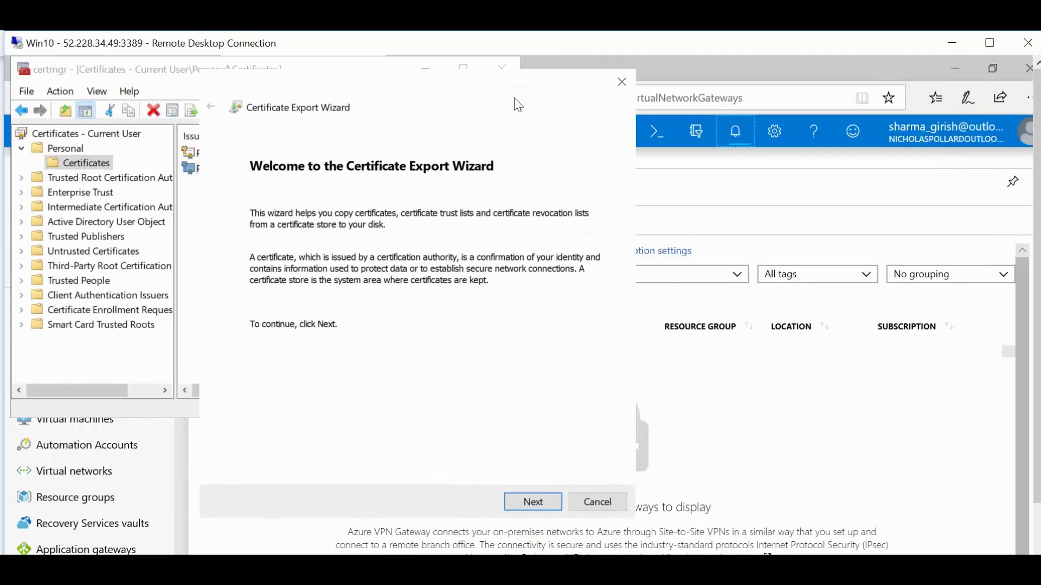
# Export it without the private key as Base-64 X.509 to root.cer on the Desktop.
pyautogui.click(544, 501)
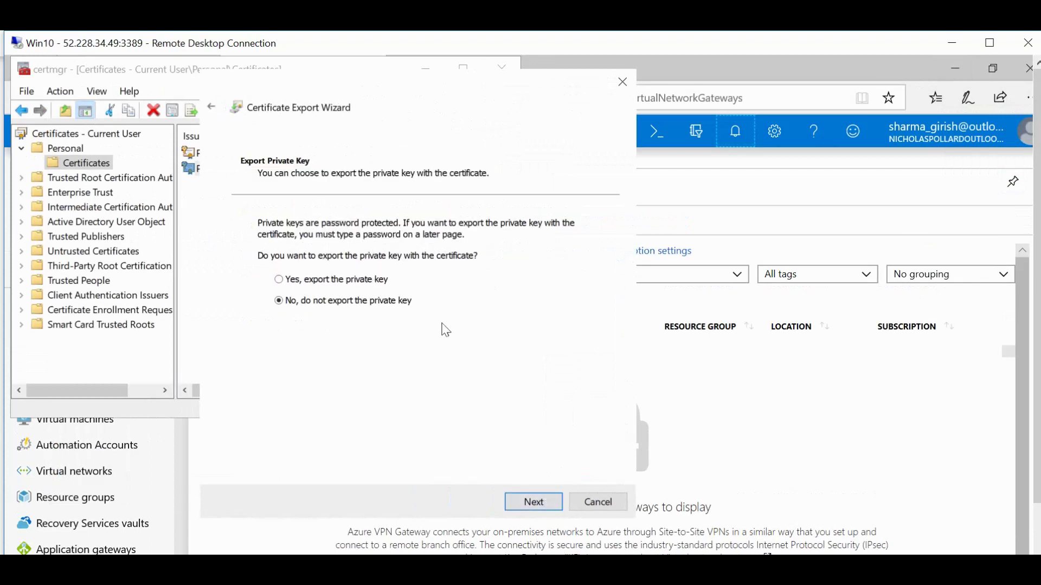
pyautogui.click(542, 502)
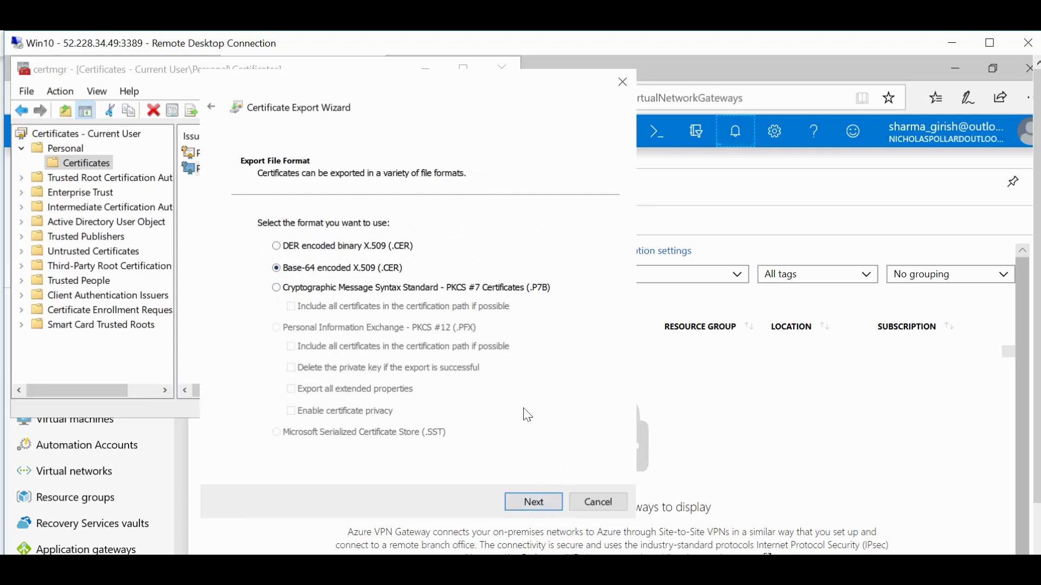
pyautogui.click(535, 505)
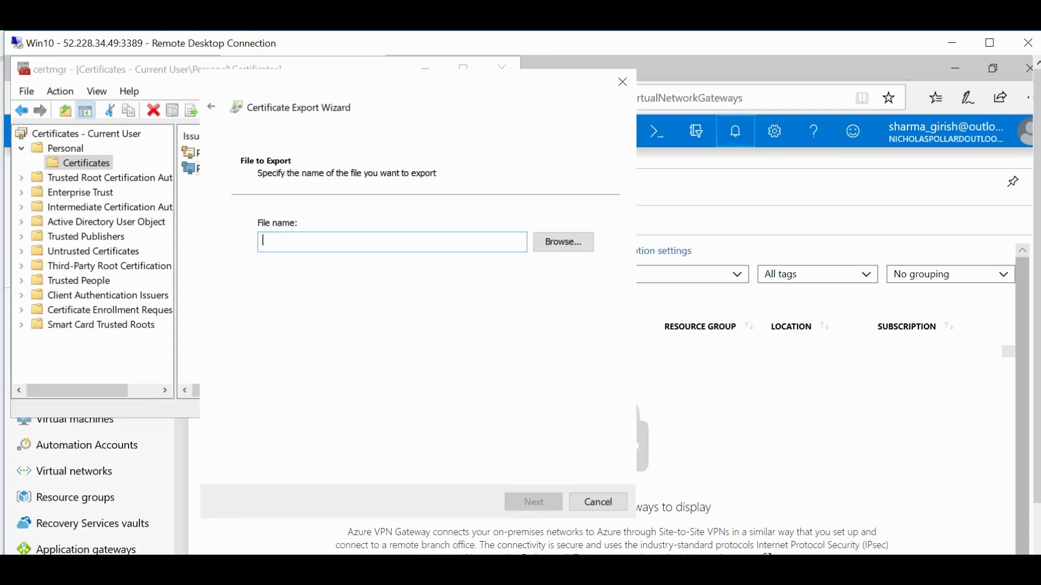
pyautogui.click(558, 245)
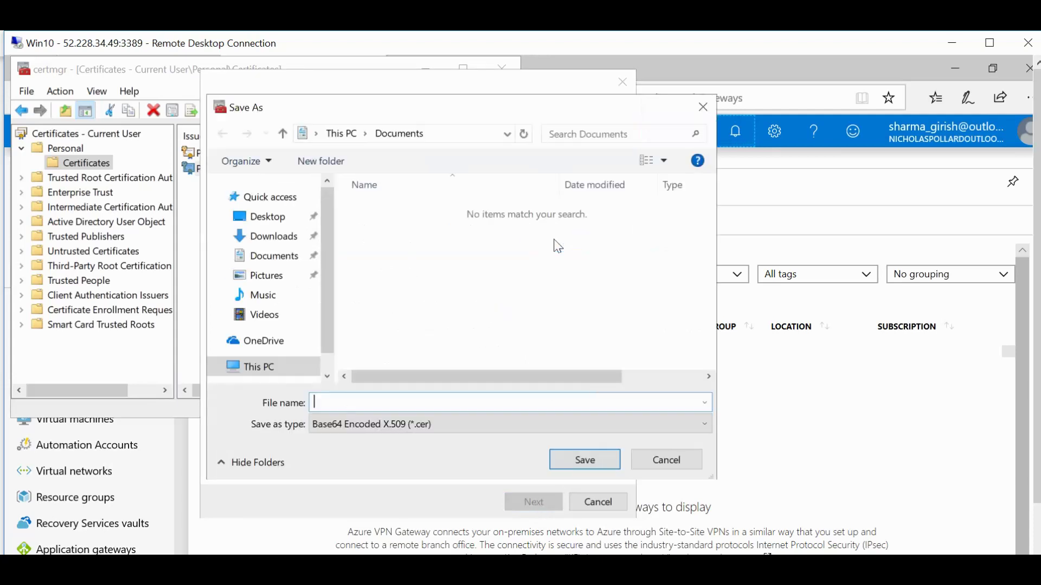
pyautogui.click(268, 217)
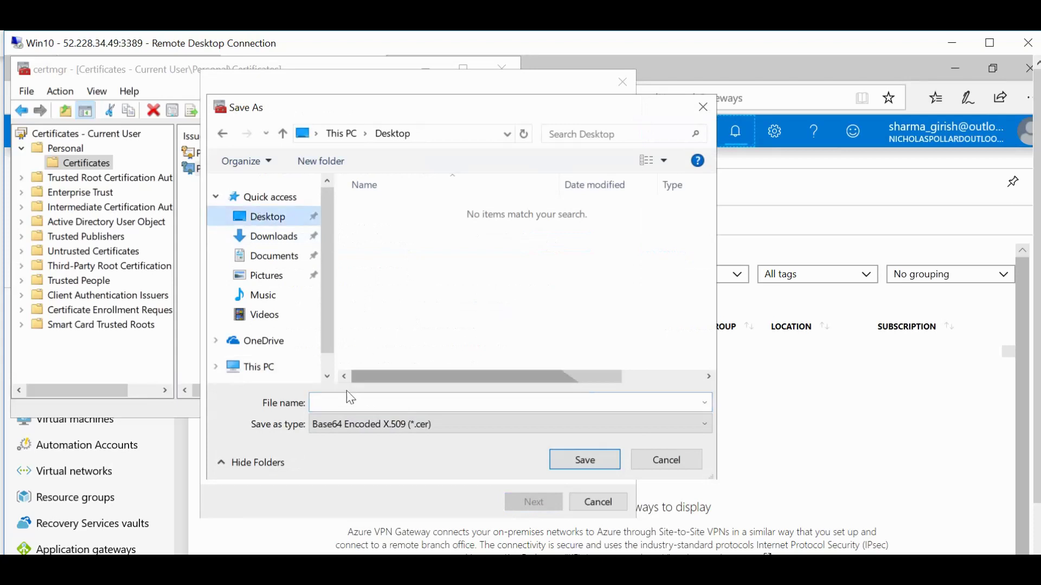
pyautogui.click(509, 403)
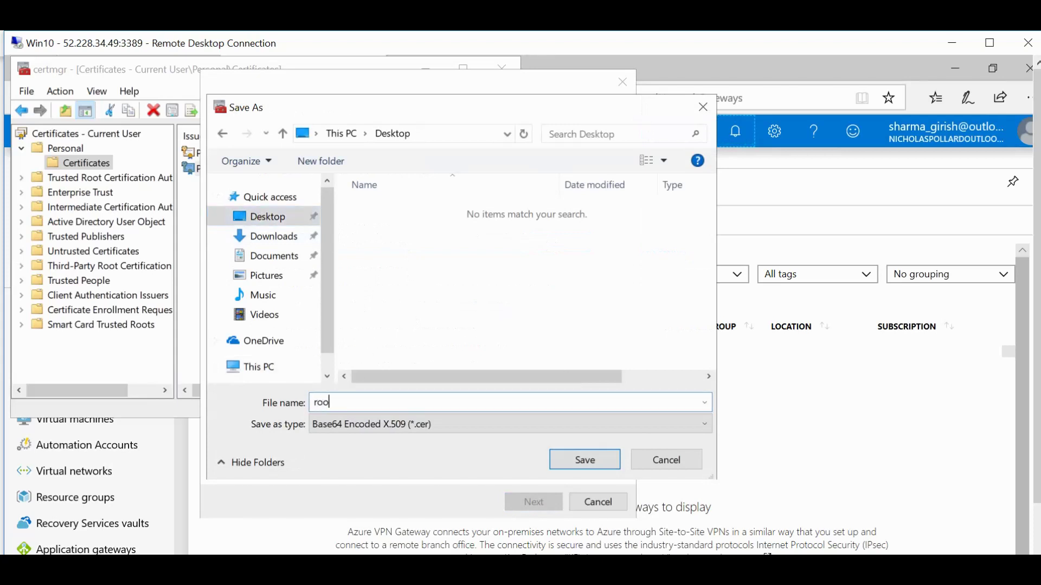
pyautogui.click(584, 460)
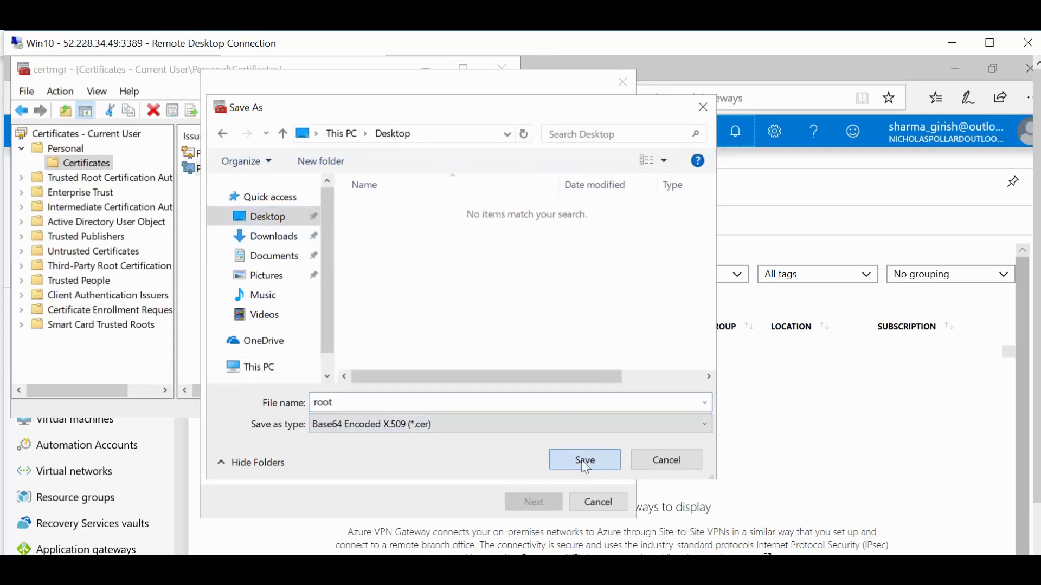
pyautogui.click(547, 503)
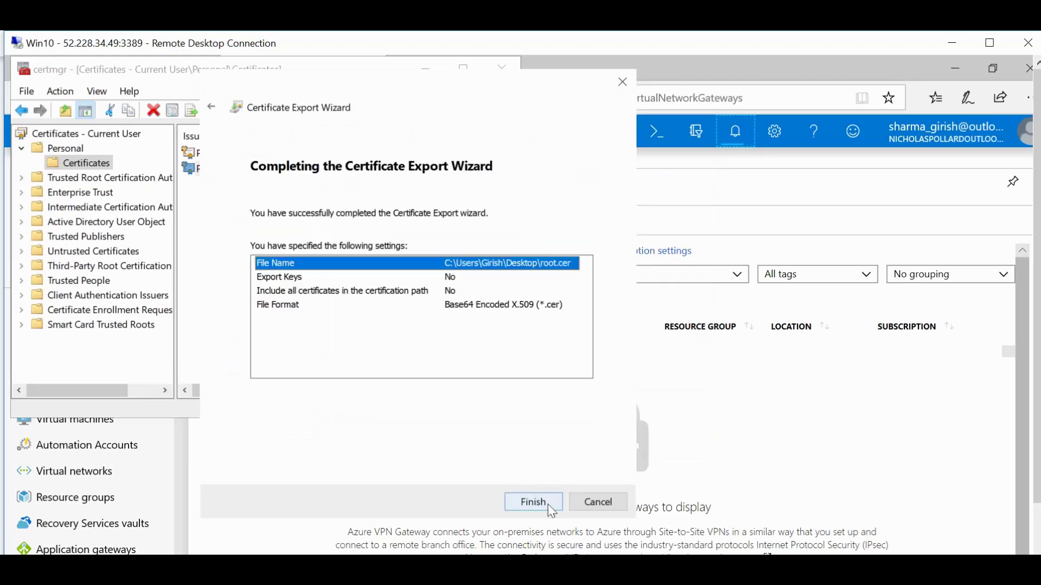
pyautogui.click(549, 504)
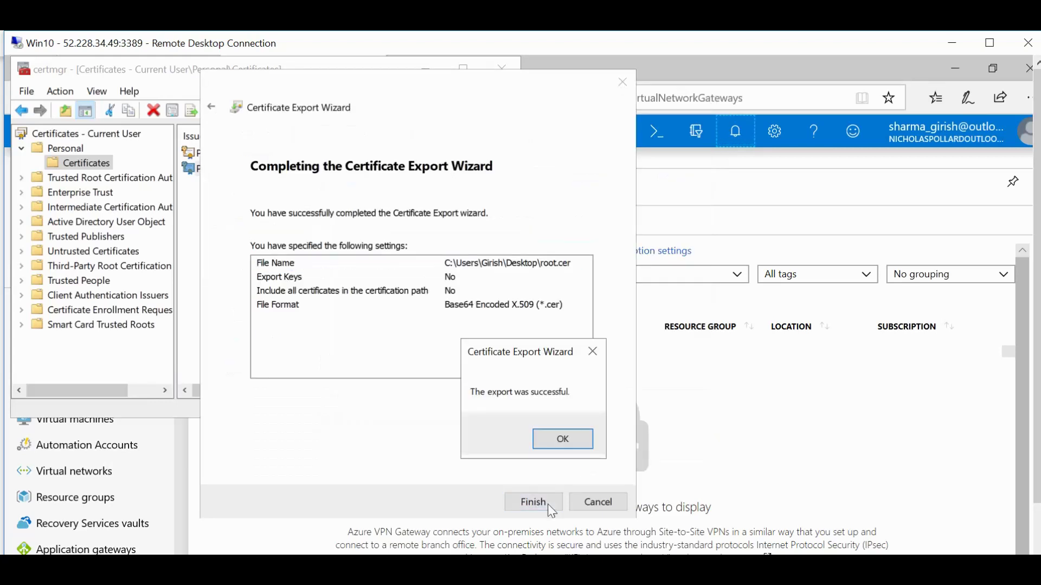
pyautogui.click(564, 440)
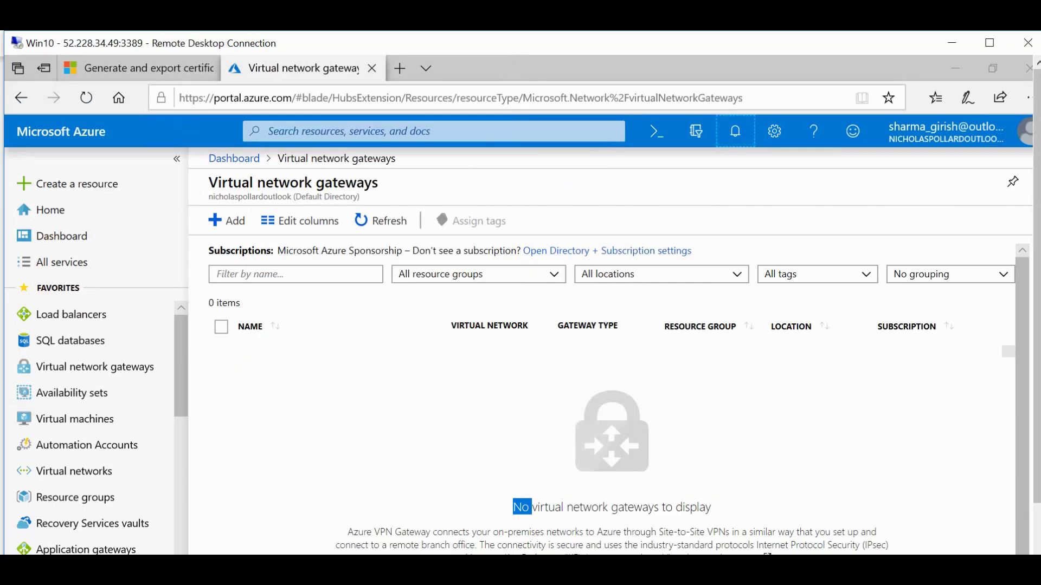
# Bring the certmgr console forward from the remote desktop's taskbar.
pyautogui.scroll(-2, 1037, 304)
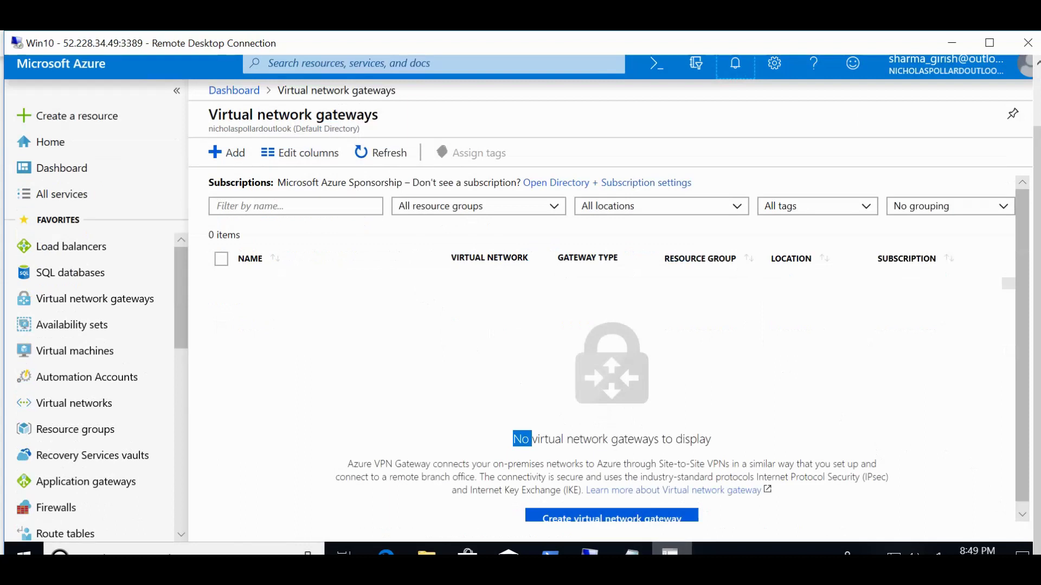
pyautogui.click(670, 550)
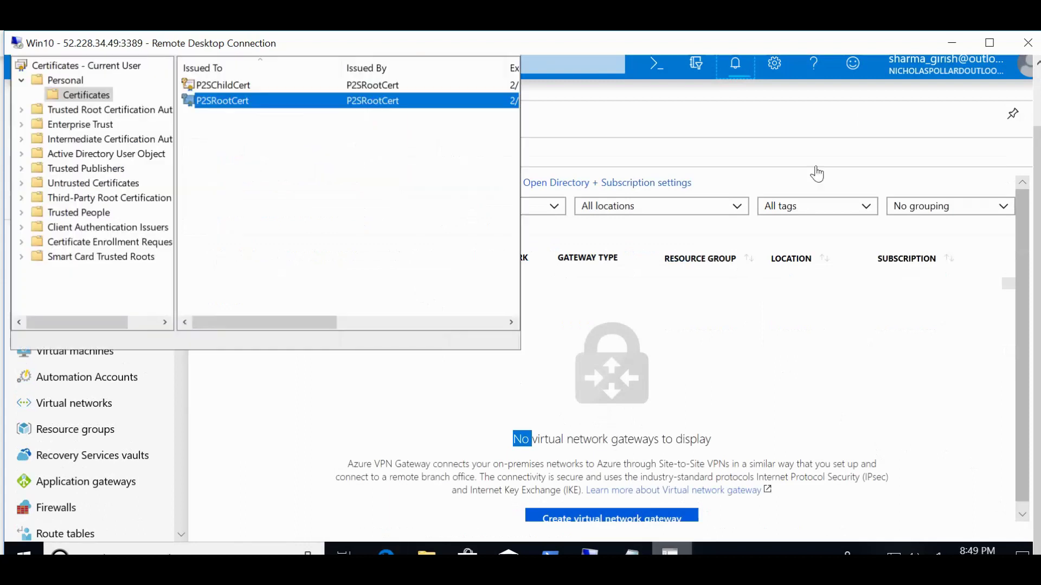
pyautogui.scroll(2, 1037, 175)
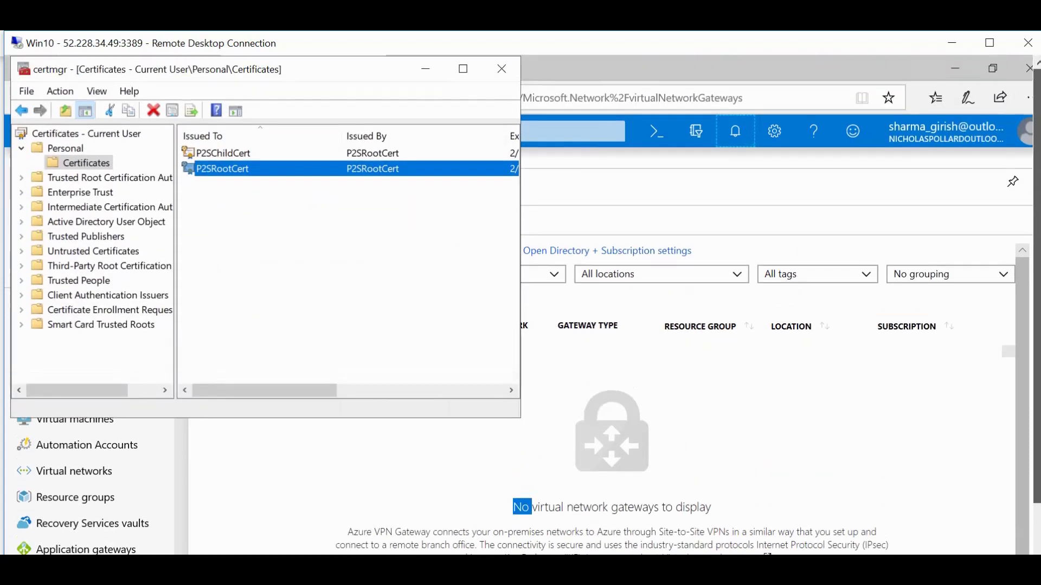
# Start exporting P2SChildCert with its private key in PKCS #12 .PFX format.
pyautogui.click(237, 150)
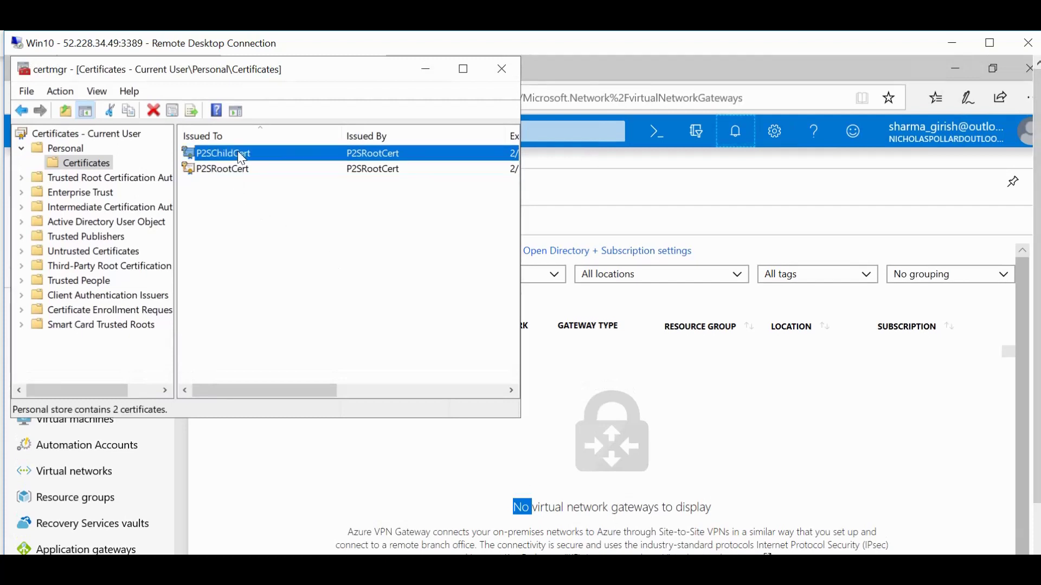
pyautogui.rightClick(237, 151)
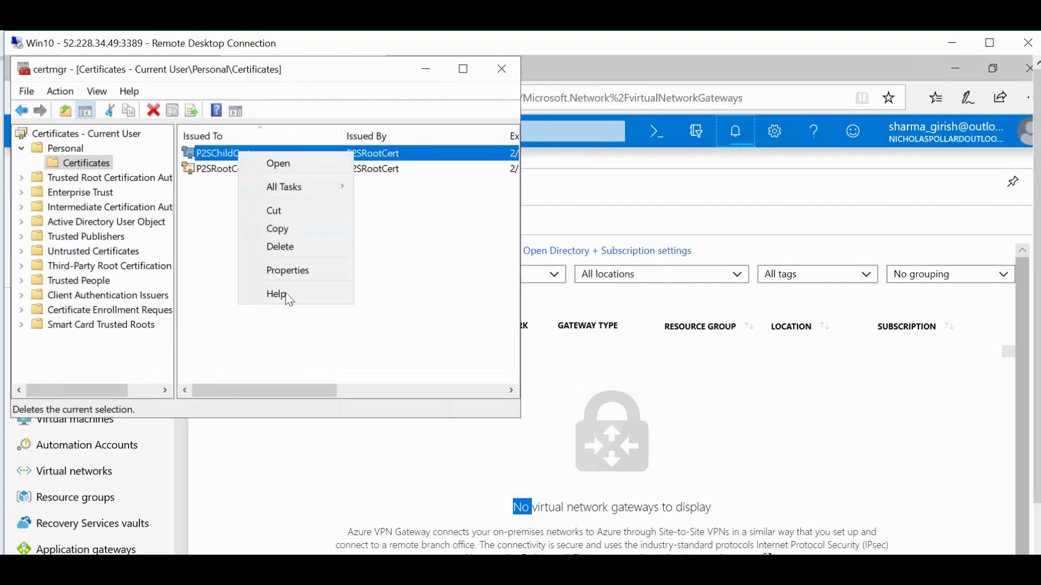
pyautogui.moveTo(293, 180)
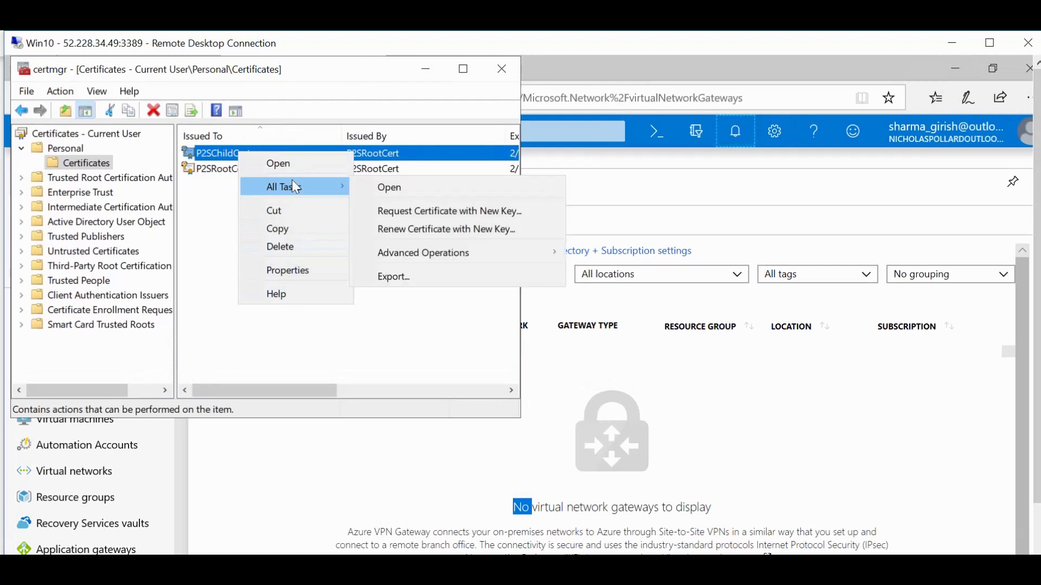
pyautogui.click(395, 276)
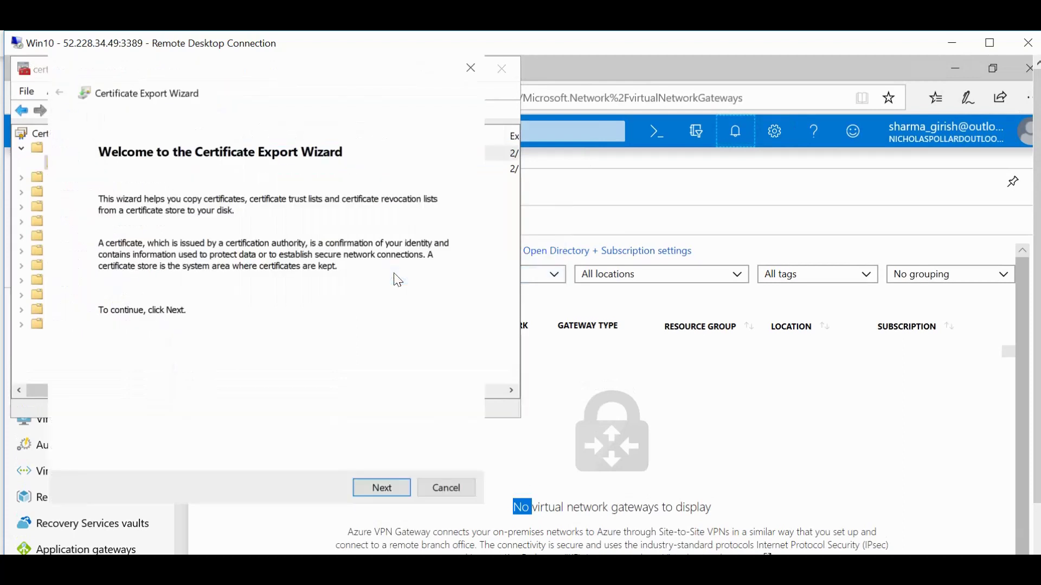
pyautogui.click(399, 488)
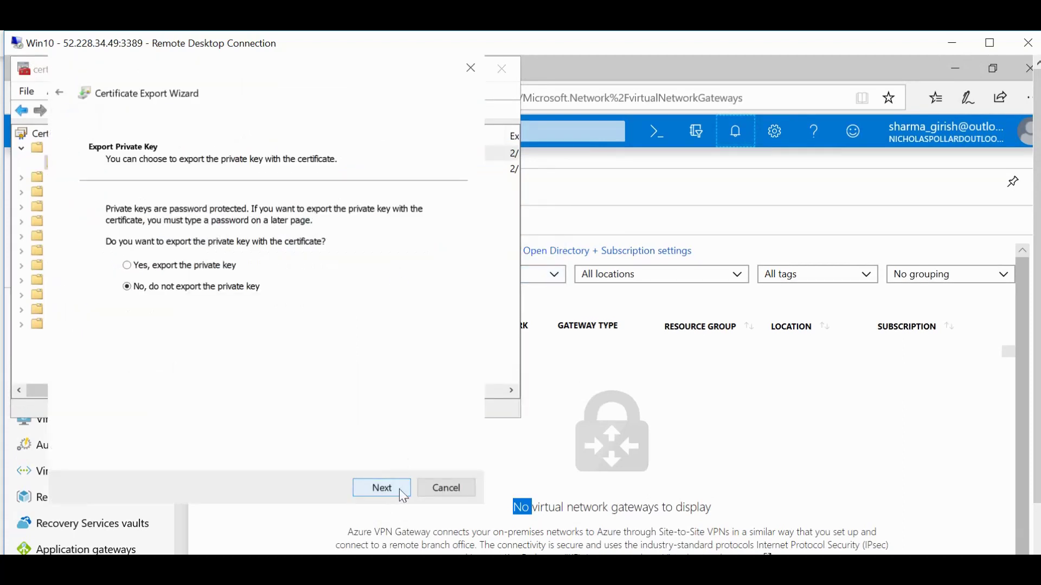
pyautogui.click(129, 266)
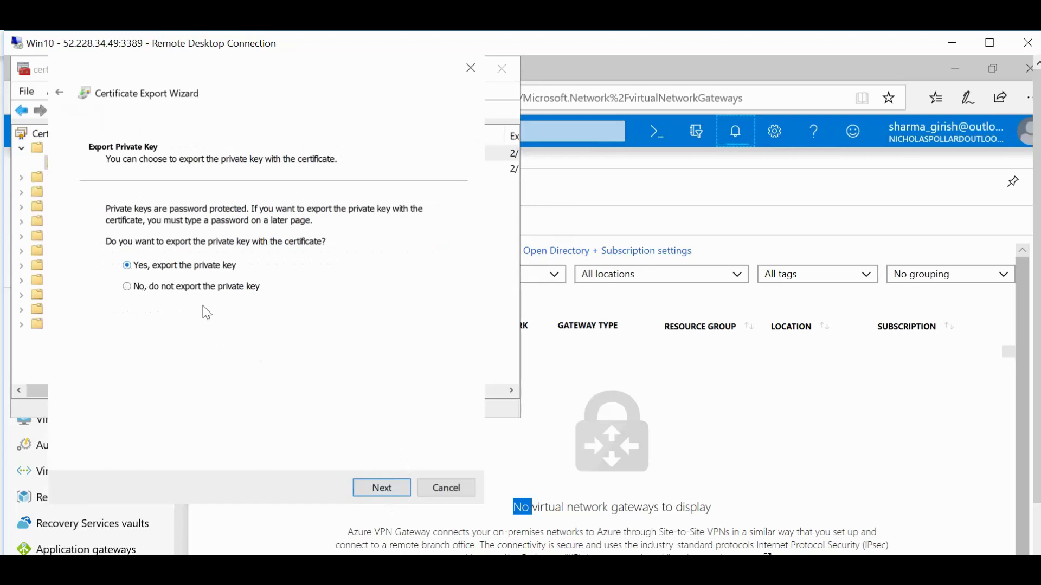
pyautogui.click(377, 491)
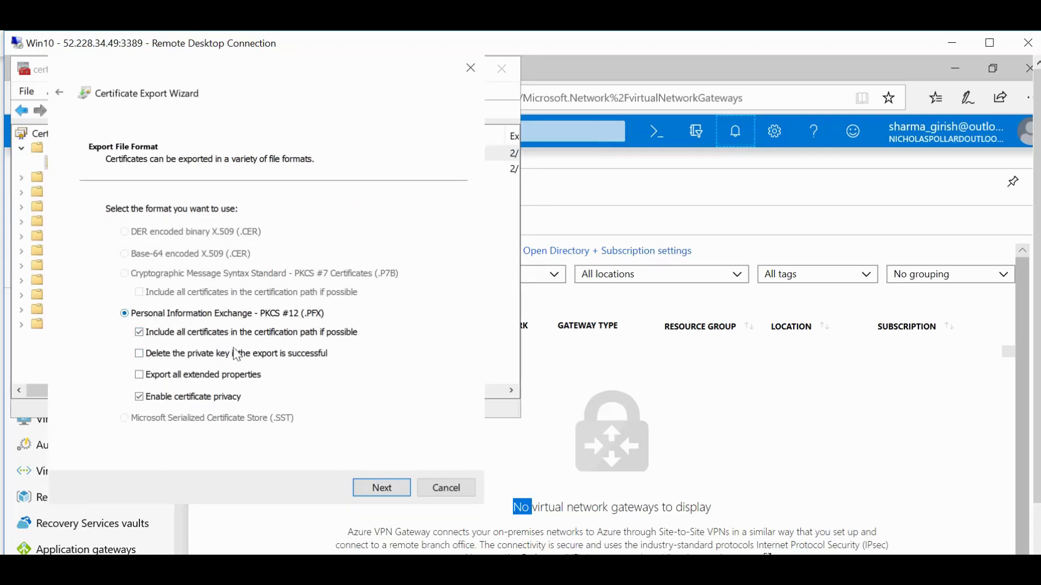
pyautogui.click(389, 488)
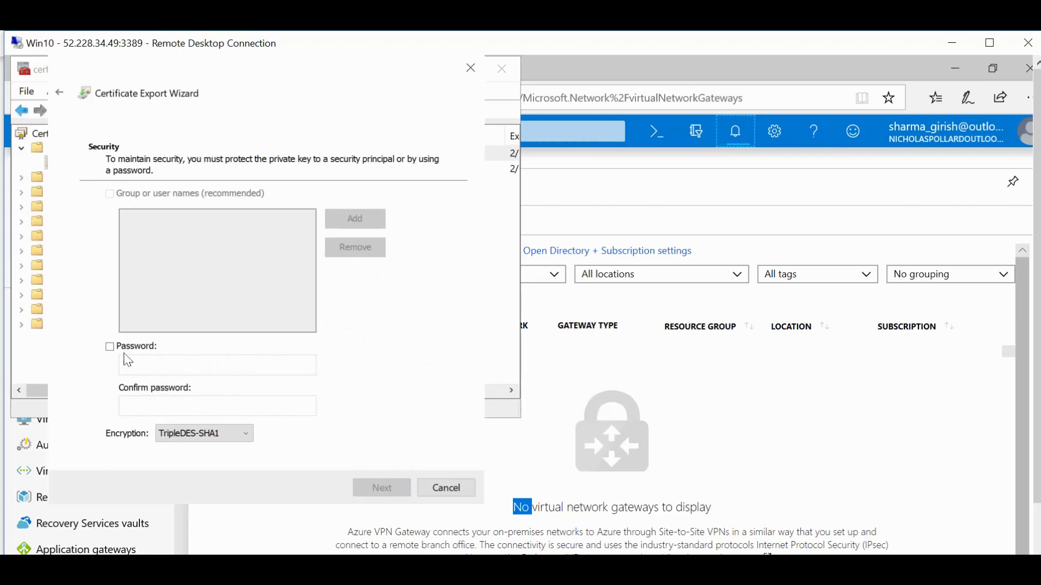
# Protect the export with a password, entering and confirming it.
pyautogui.click(109, 347)
pyautogui.press('Tab')
pyautogui.write('••')
pyautogui.click(124, 405)
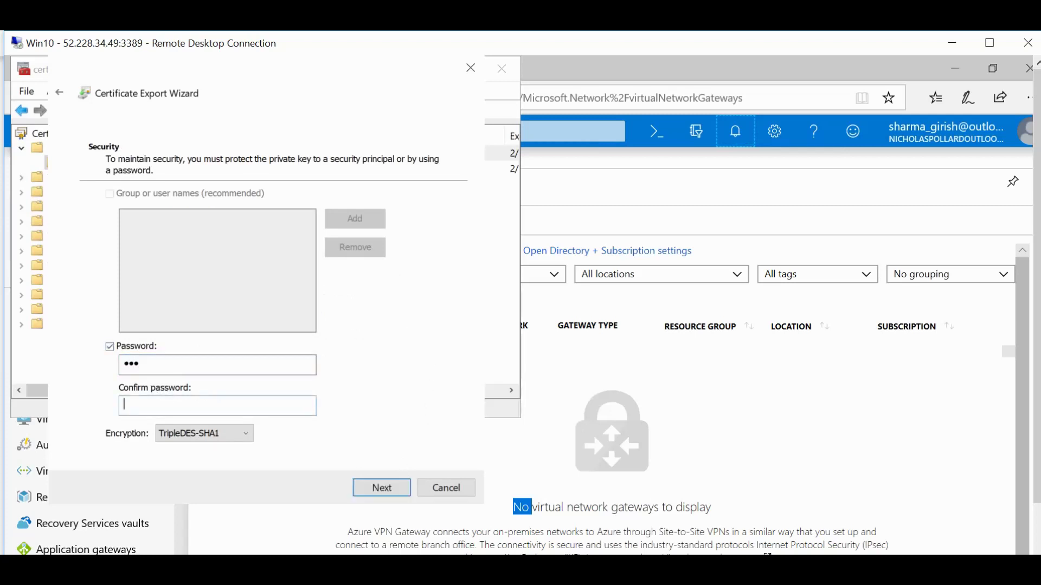
pyautogui.write('•••')
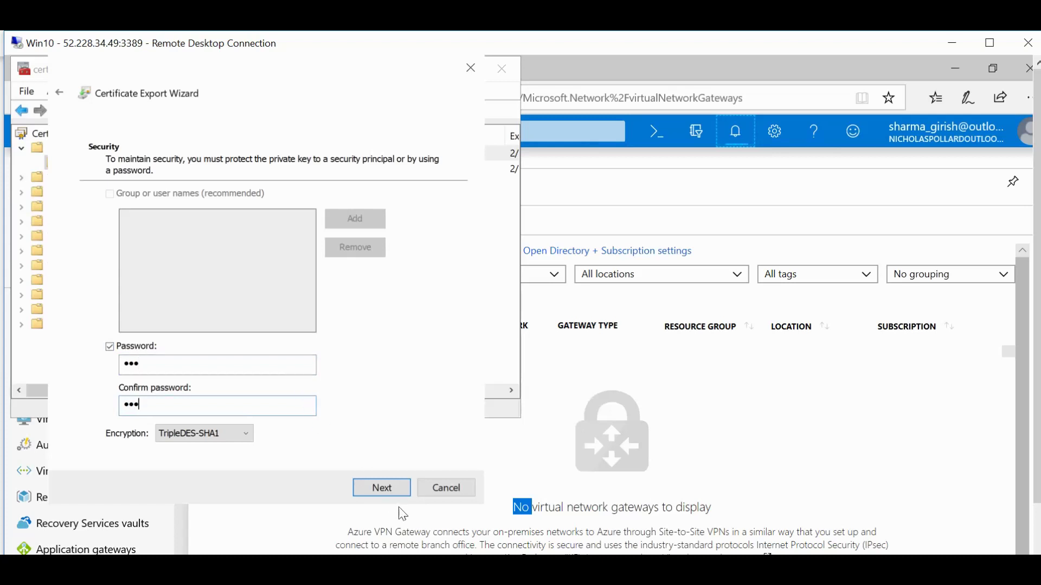
pyautogui.click(399, 490)
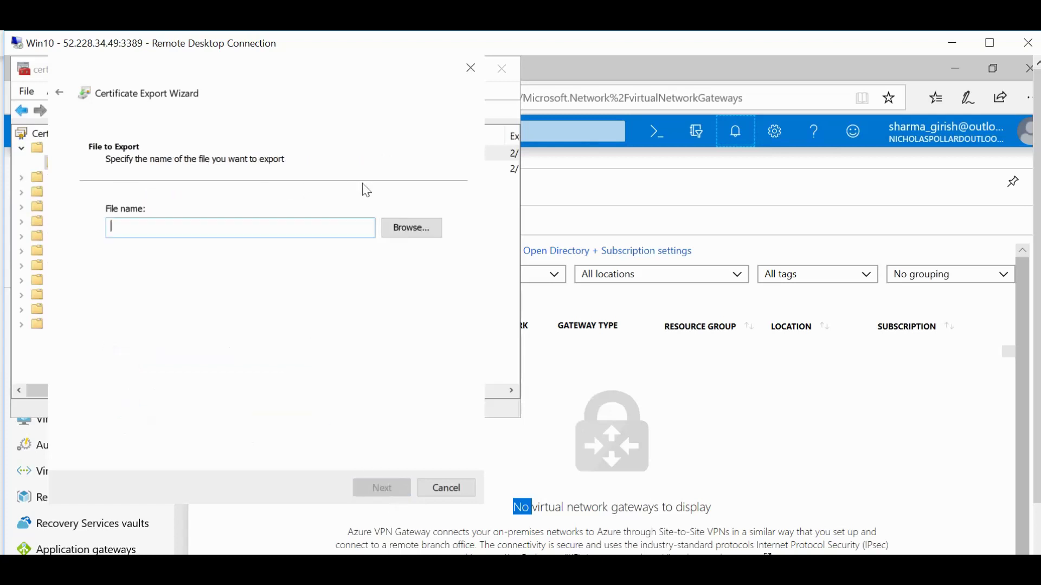
# Save the export as client.pfx on the Desktop and finish the wizard.
pyautogui.click(411, 229)
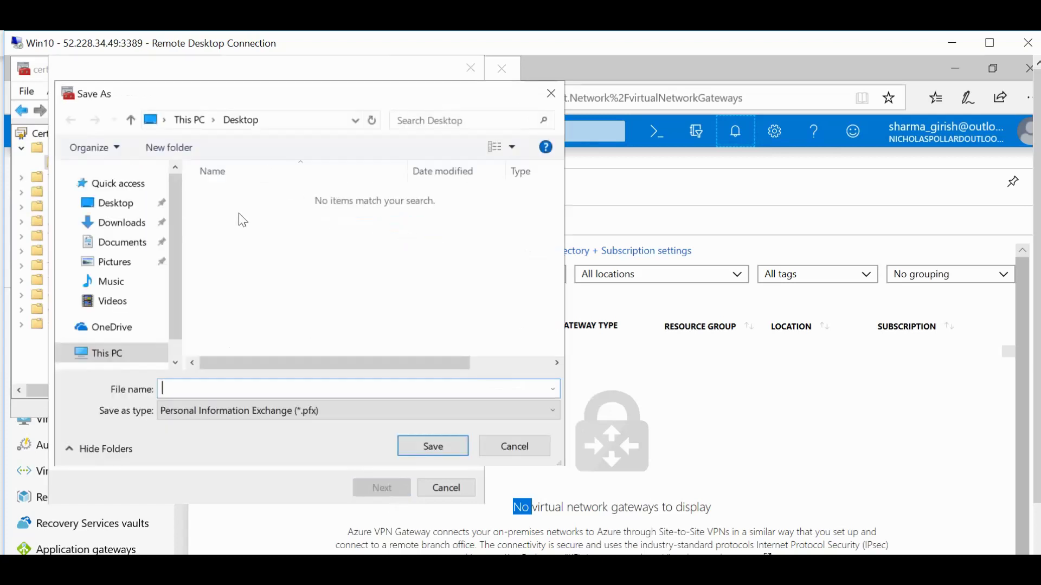
pyautogui.click(116, 207)
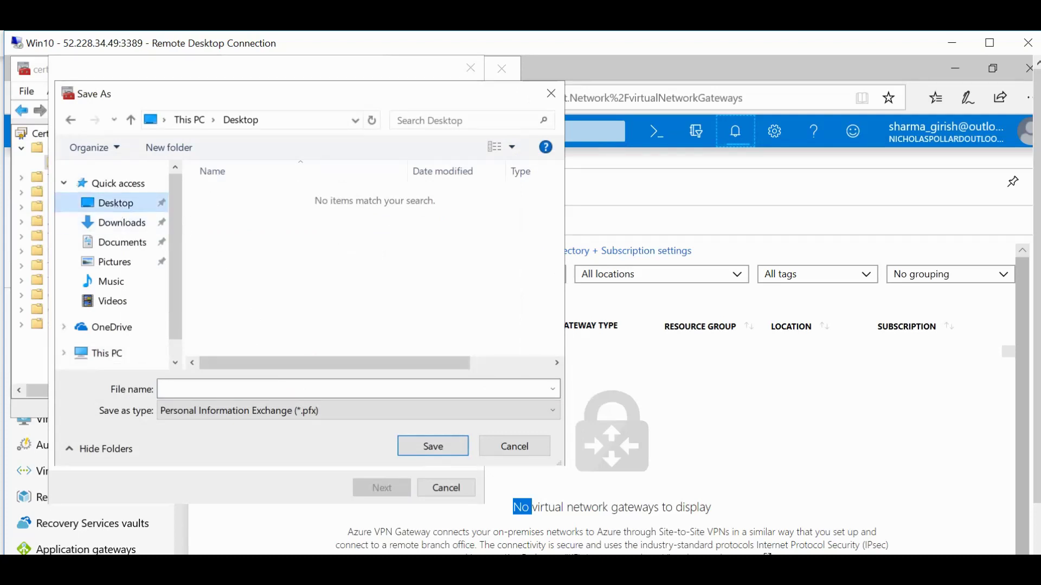
pyautogui.click(163, 389)
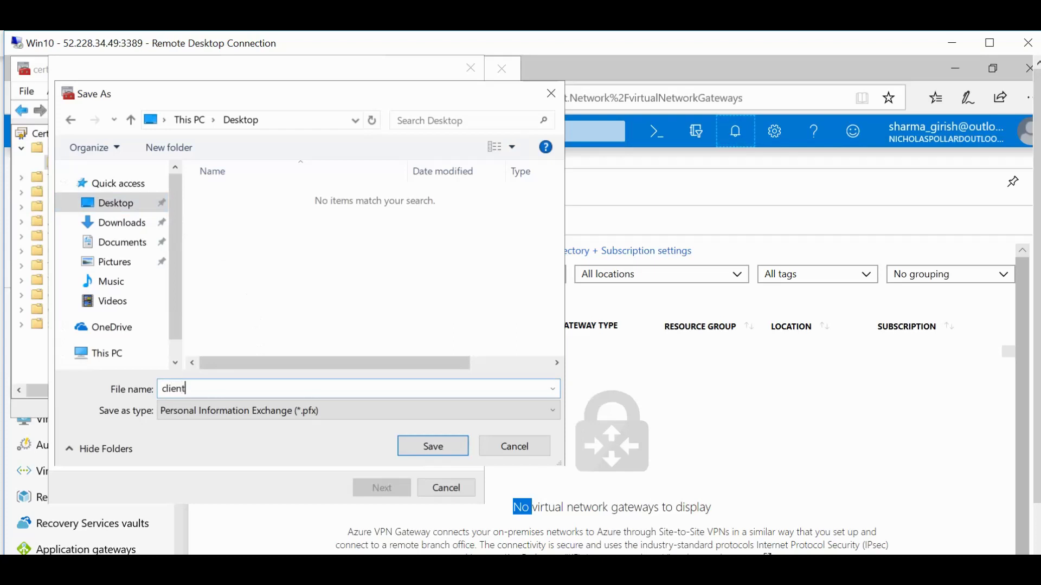
pyautogui.click(433, 446)
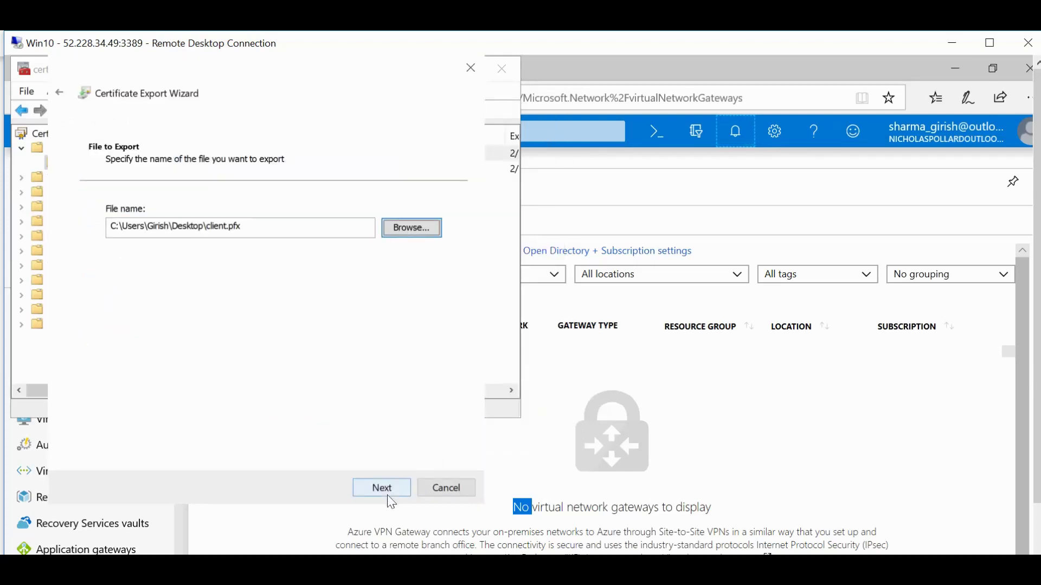
pyautogui.click(387, 497)
pyautogui.click(387, 497)
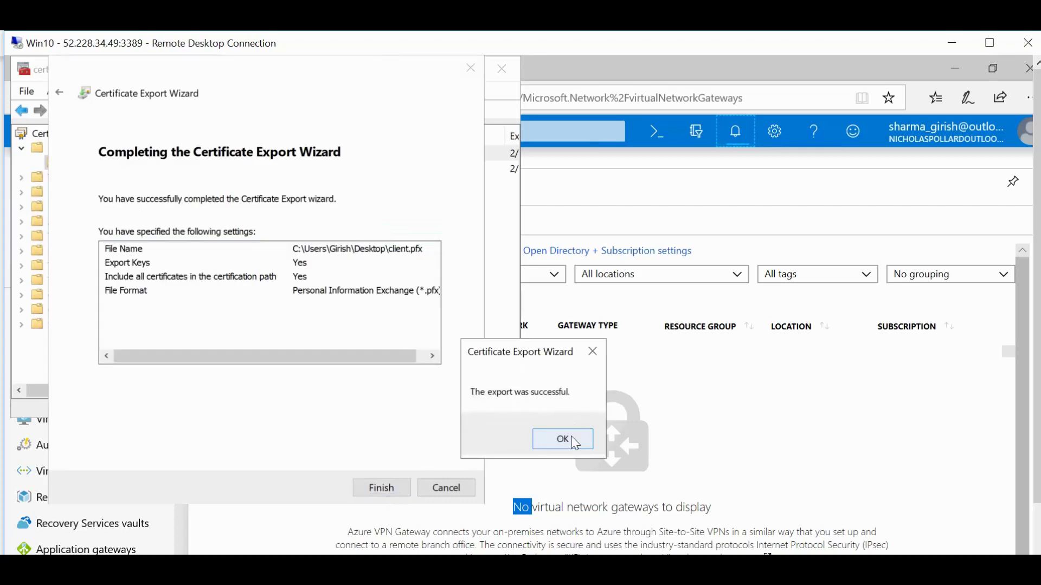
pyautogui.click(575, 443)
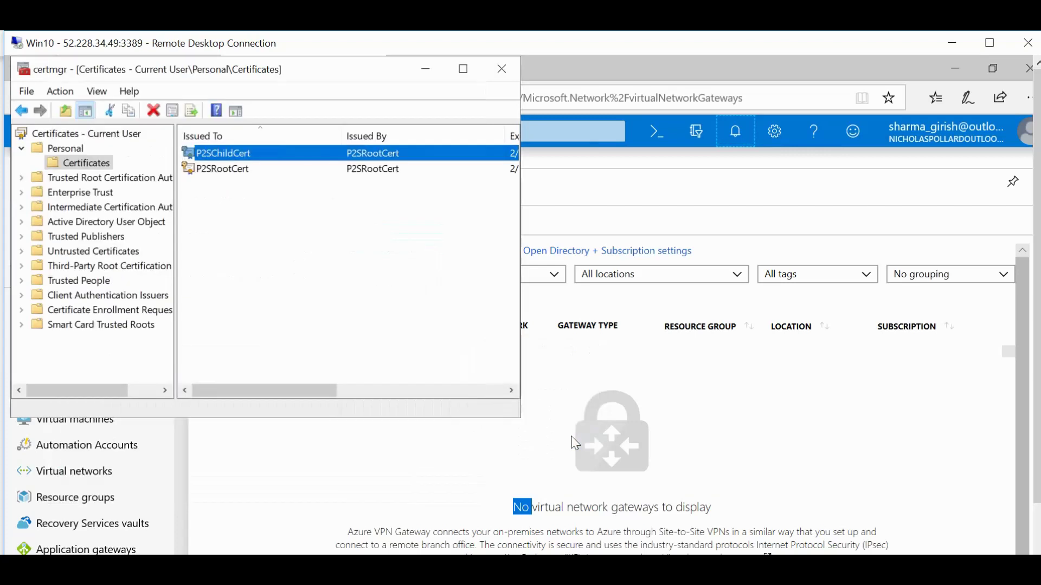
# Close certmgr, minimize Edge and PowerShell, and close Notepad without saving.
pyautogui.click(503, 69)
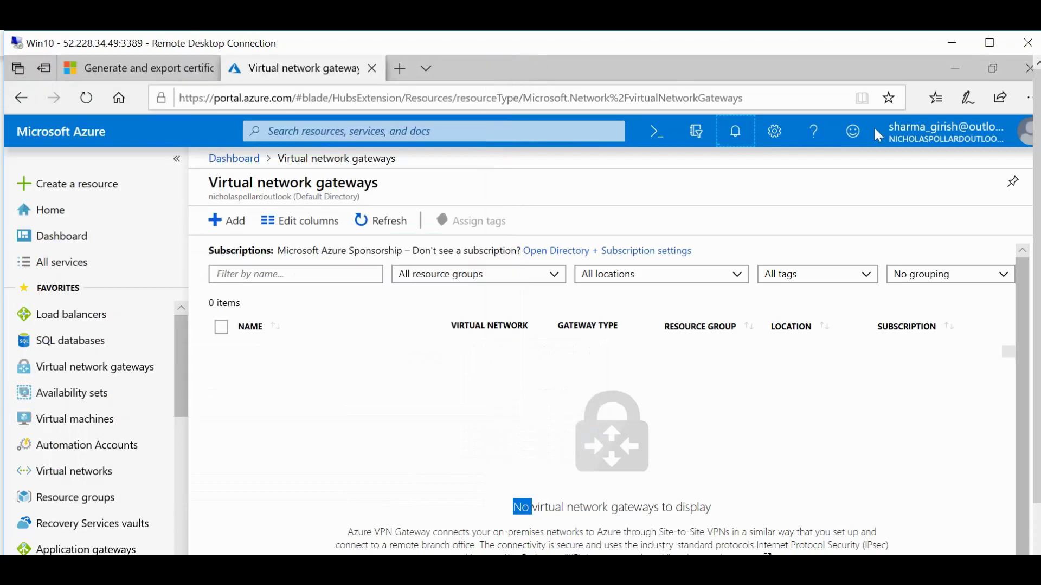
pyautogui.click(956, 68)
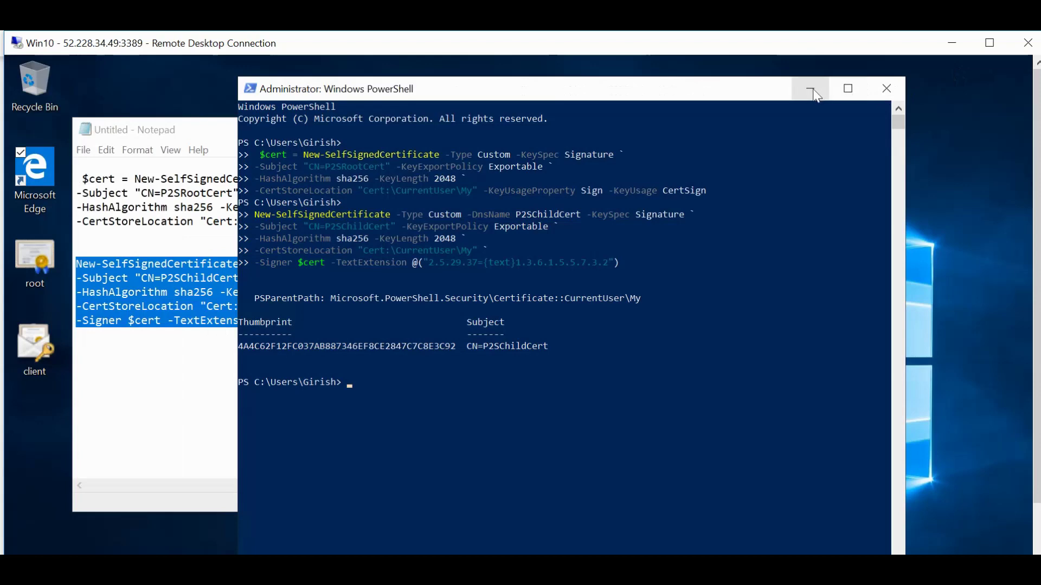
pyautogui.click(810, 89)
pyautogui.moveTo(695, 139); pyautogui.dragTo(651, 182)
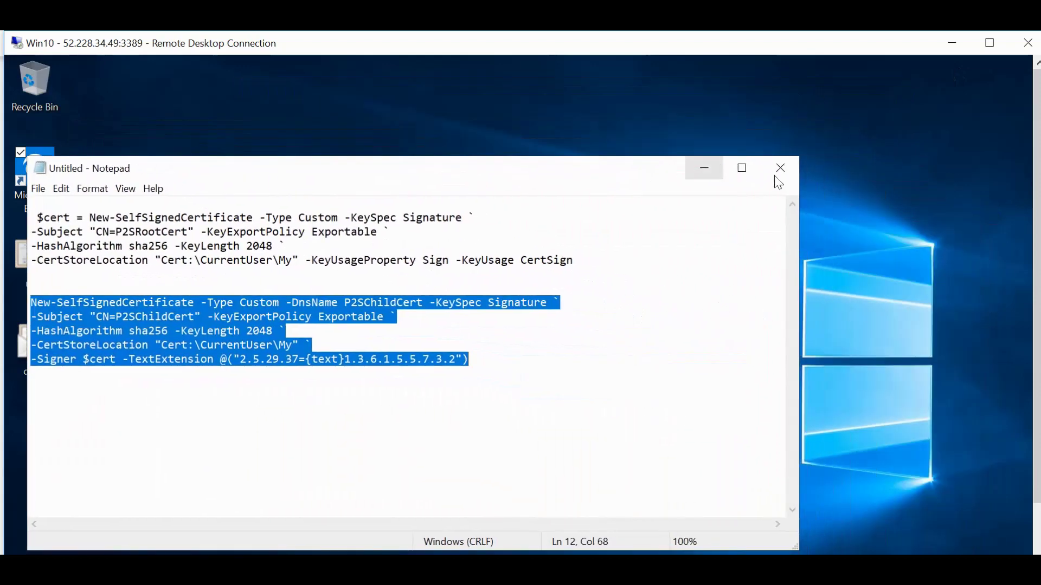
pyautogui.click(782, 172)
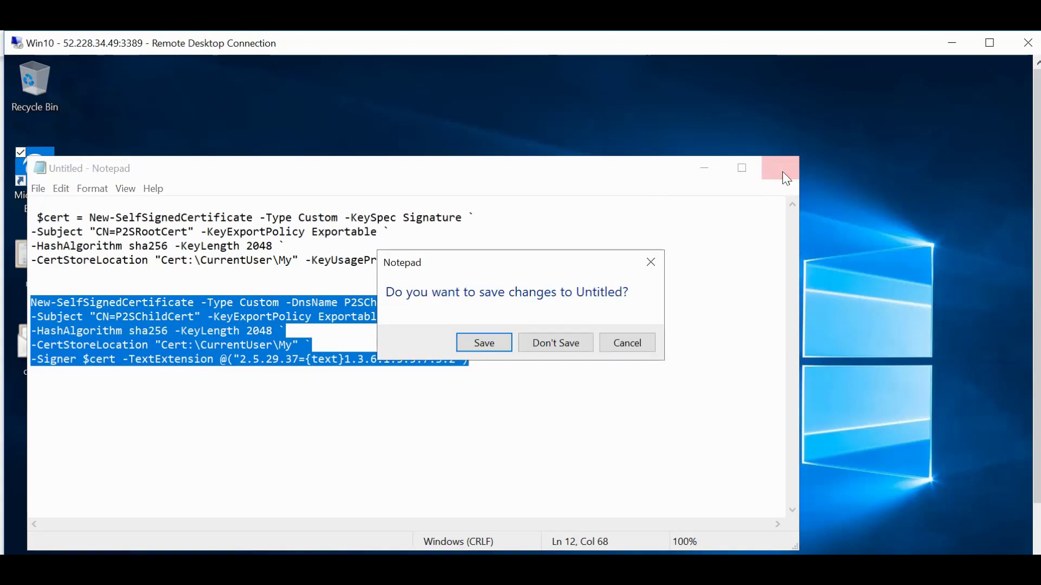
pyautogui.click(562, 351)
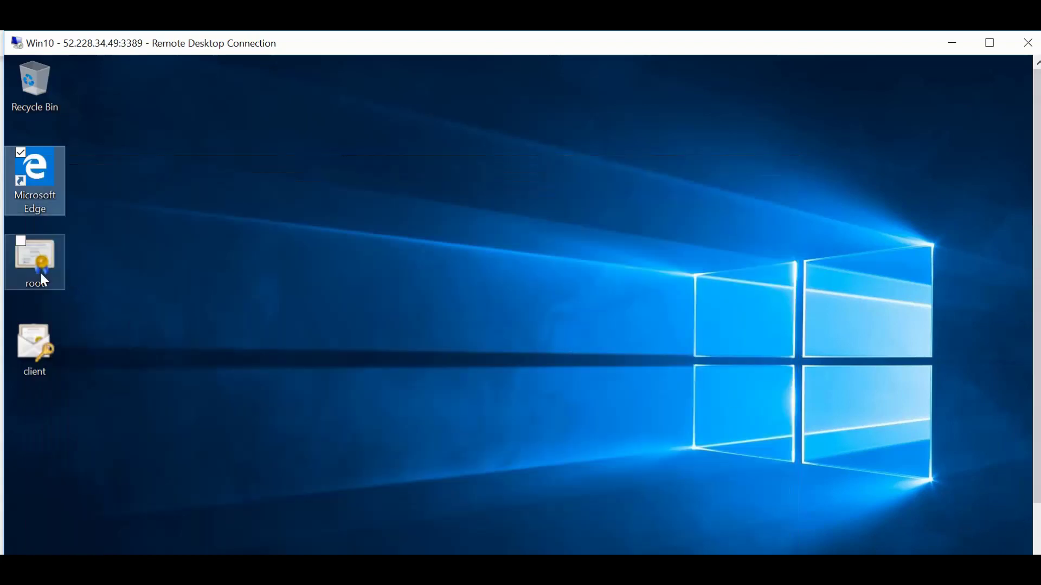
# Open root.cer in Notepad, select its Base64 body between the CERTIFICATE lines, then minimize Notepad.
pyautogui.moveTo(42, 274)
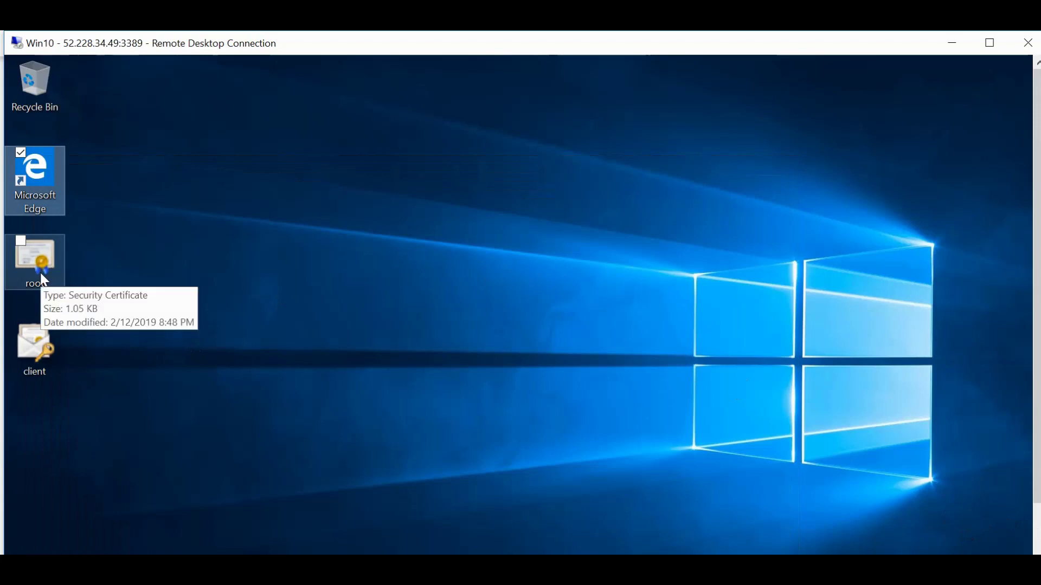
pyautogui.rightClick(40, 272)
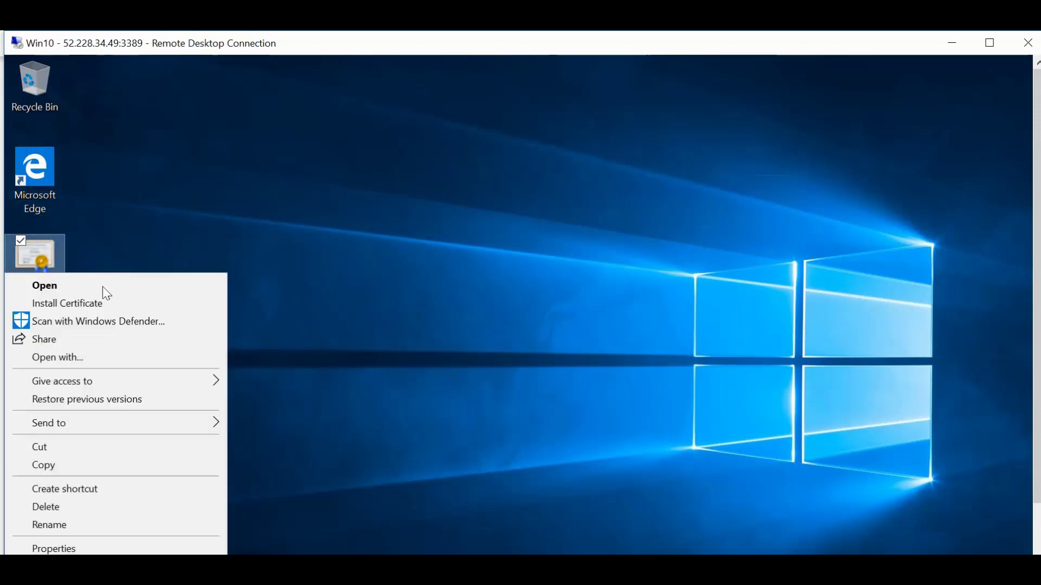
pyautogui.click(80, 358)
pyautogui.click(449, 416)
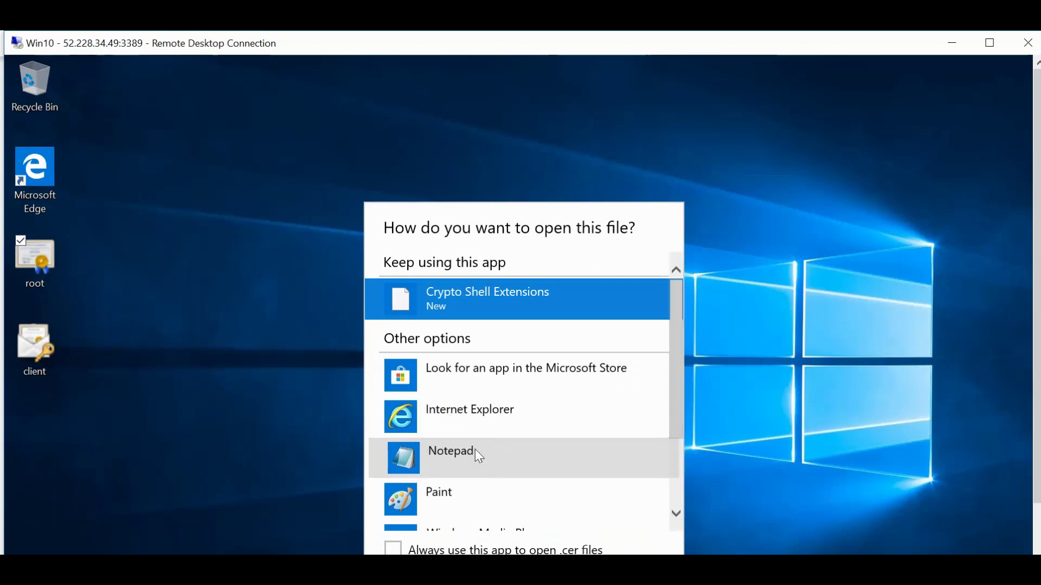
pyautogui.click(475, 450)
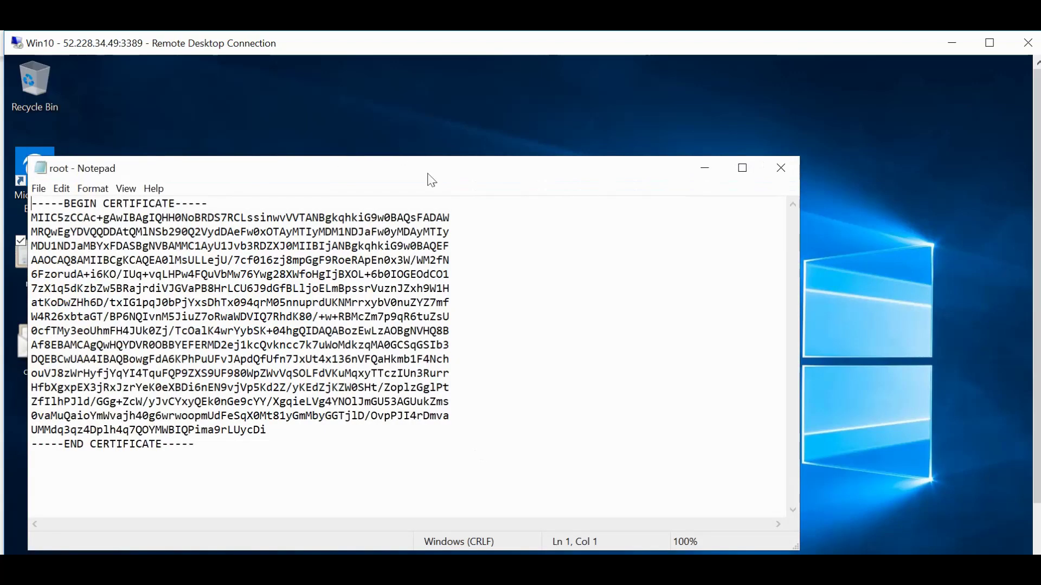
pyautogui.moveTo(432, 175); pyautogui.dragTo(545, 151)
pyautogui.moveTo(145, 194); pyautogui.dragTo(381, 407)
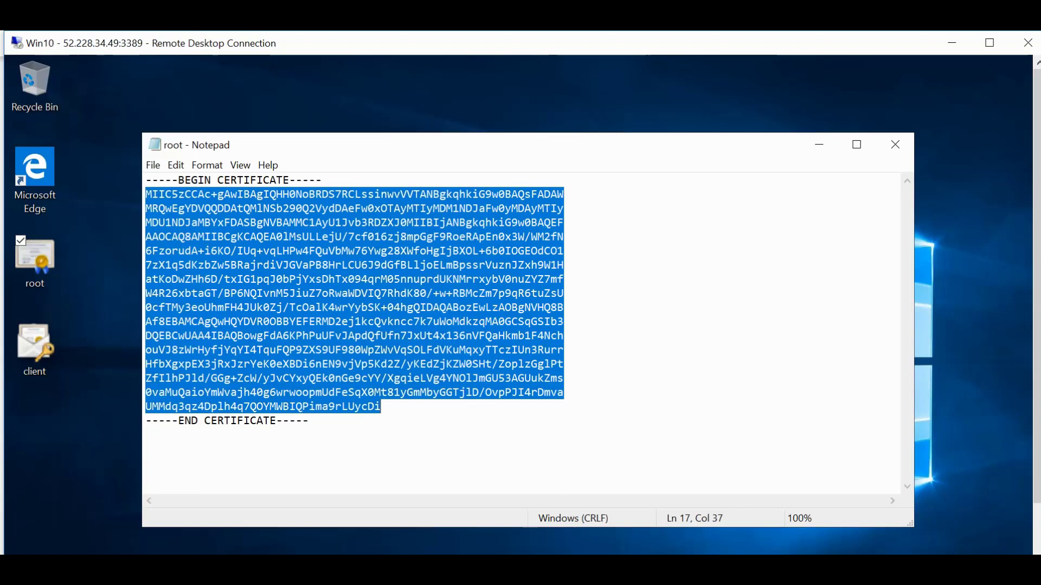
pyautogui.click(819, 145)
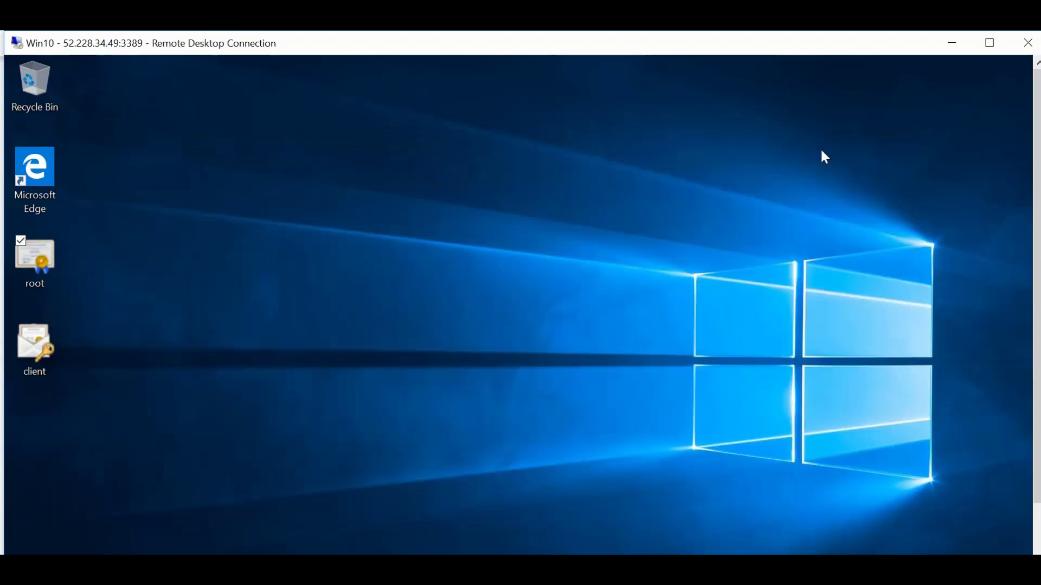
# Import client.pfx for the current user with its password, accepting the P2SRootCert trust warning.
pyautogui.rightClick(35, 361)
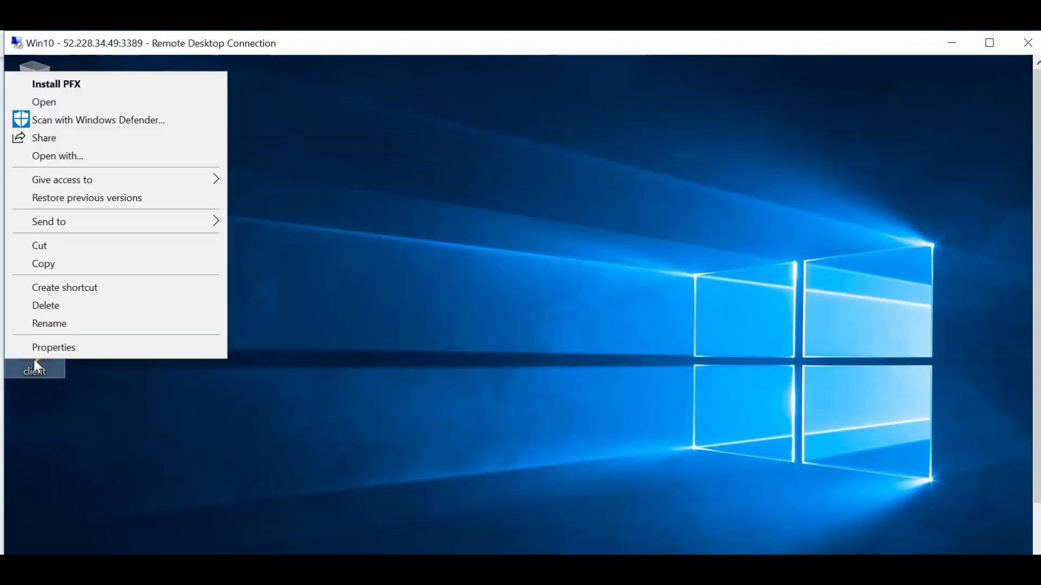
pyautogui.click(83, 82)
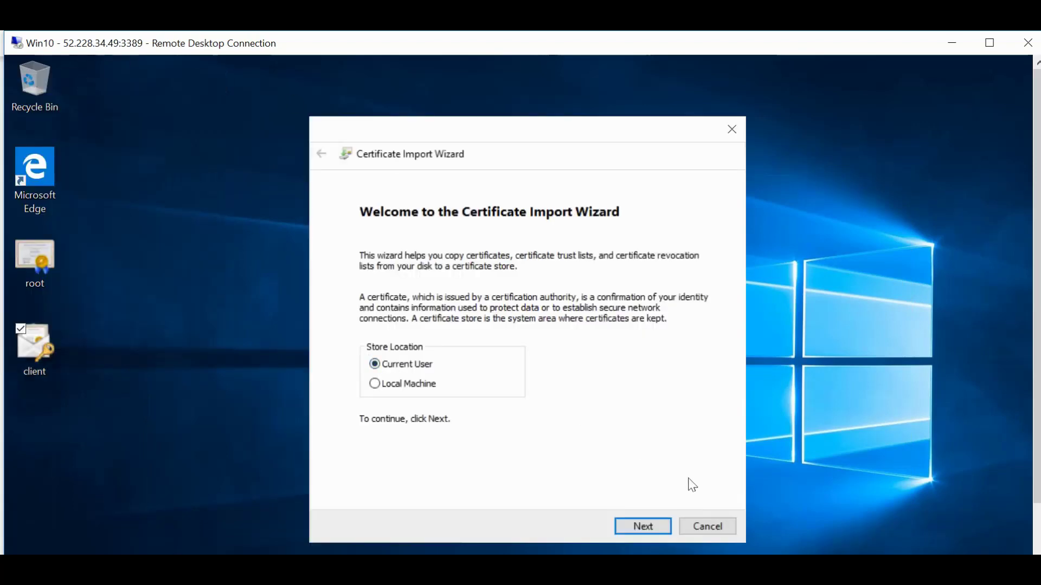
pyautogui.click(647, 532)
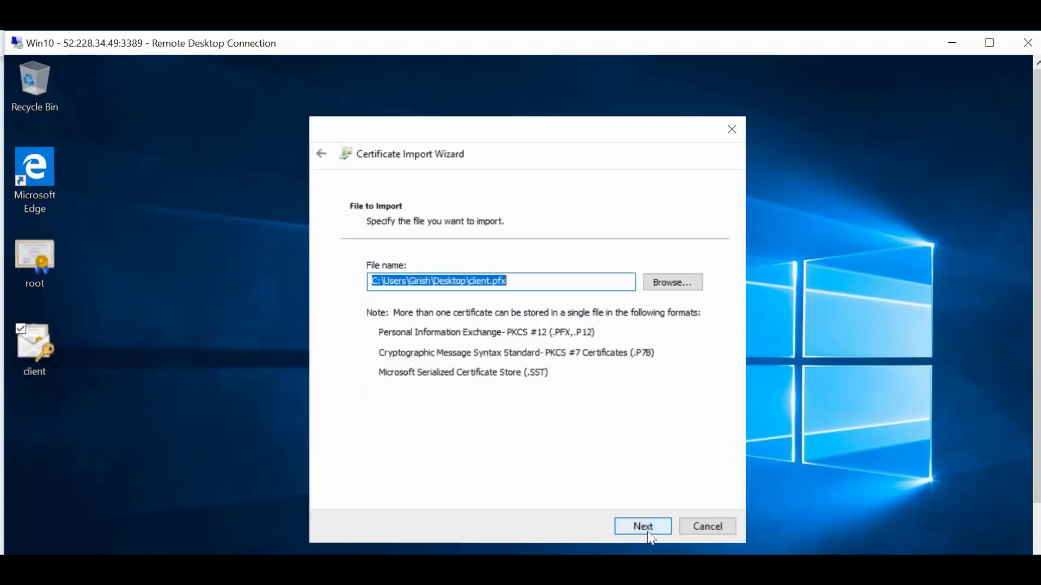
pyautogui.click(648, 531)
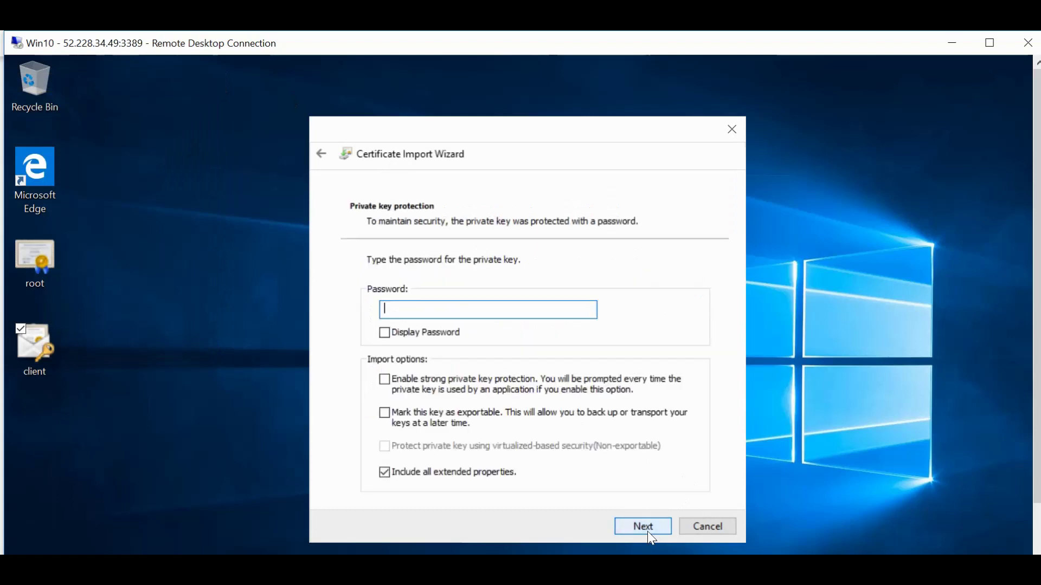
pyautogui.write('123')
pyautogui.click(643, 528)
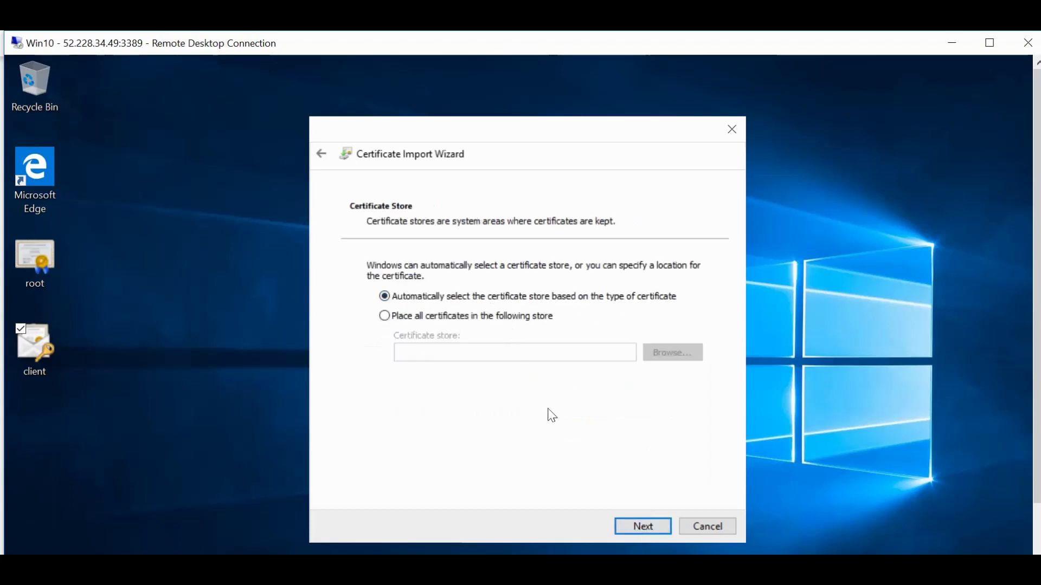
pyautogui.click(642, 527)
pyautogui.click(637, 527)
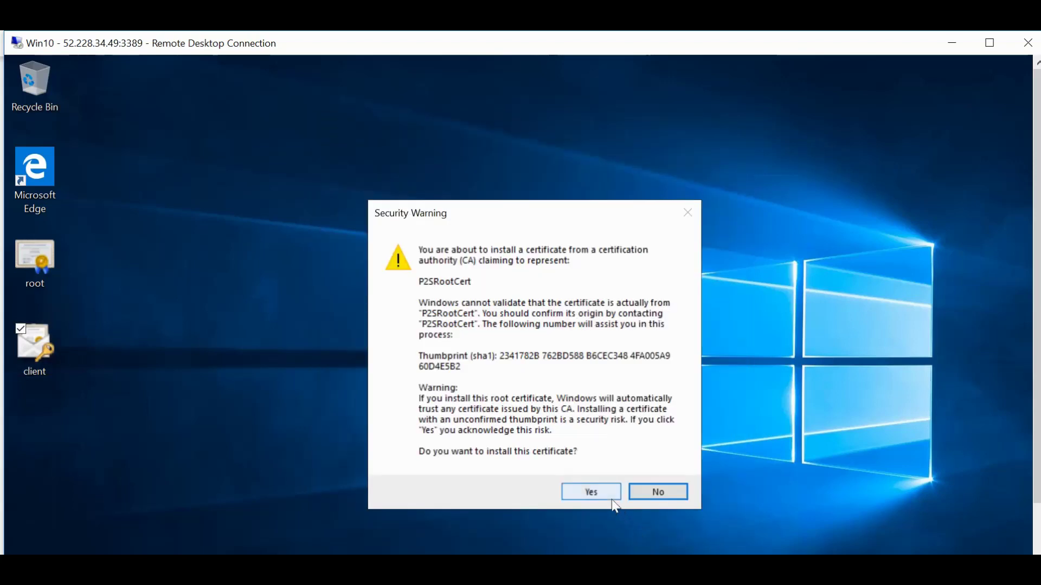
pyautogui.click(610, 497)
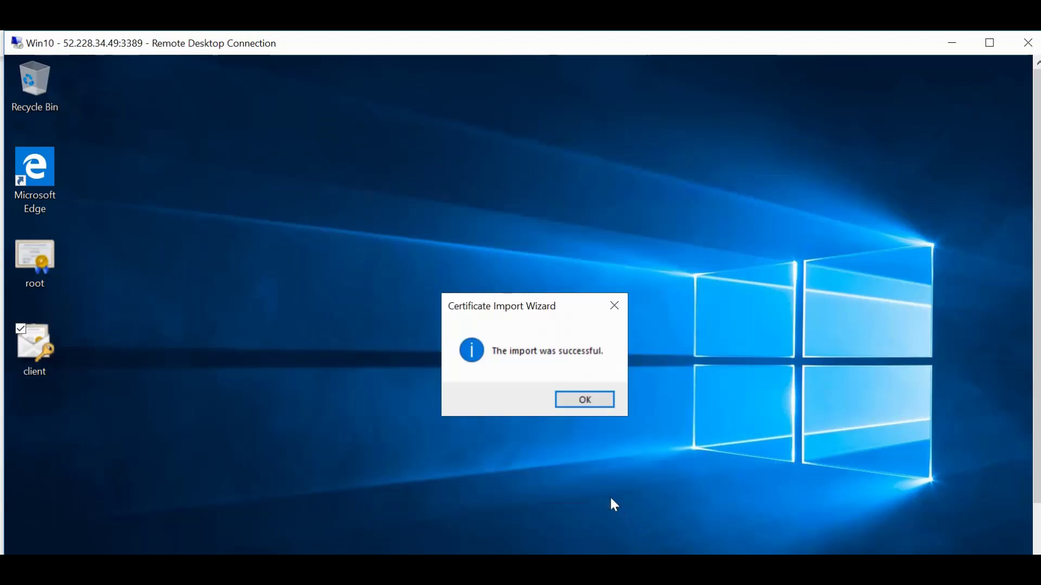
pyautogui.click(608, 402)
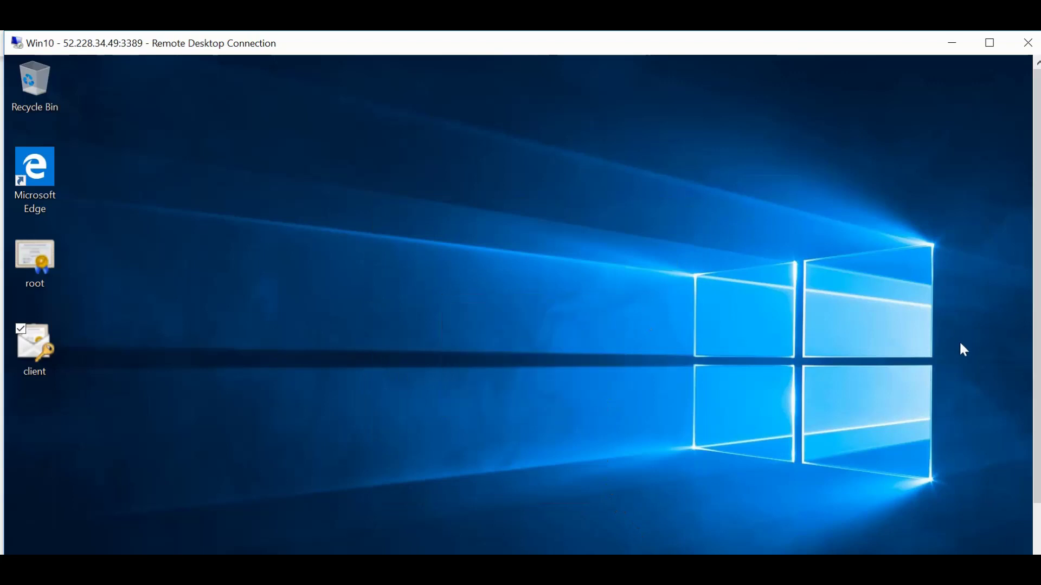
# Return to the RDP session and bring Edge with the Virtual network gateways list forward.
pyautogui.moveTo(1036, 301); pyautogui.dragTo(1038, 355)
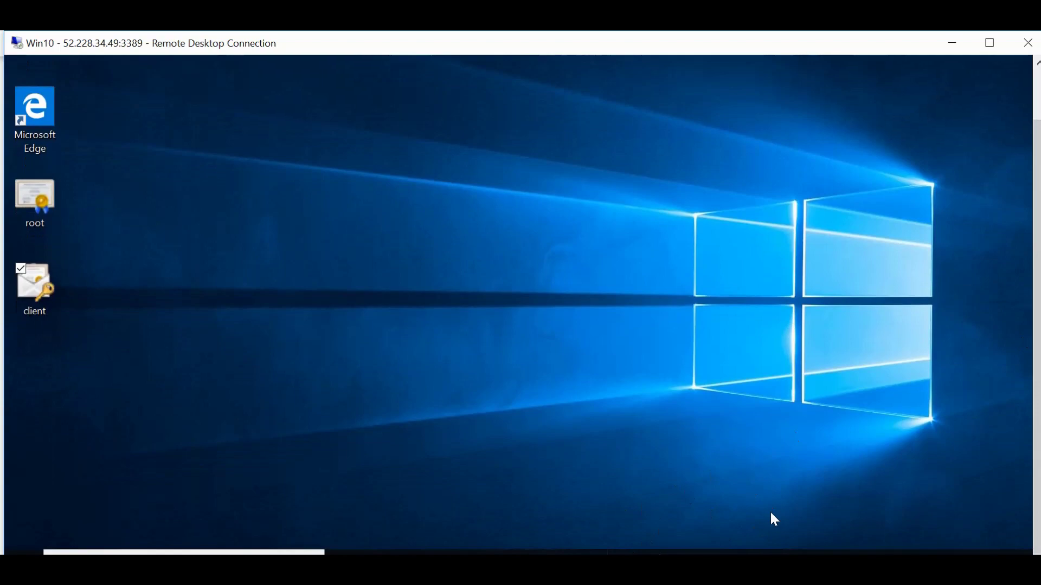
pyautogui.hotkey('alt', 'Tab')
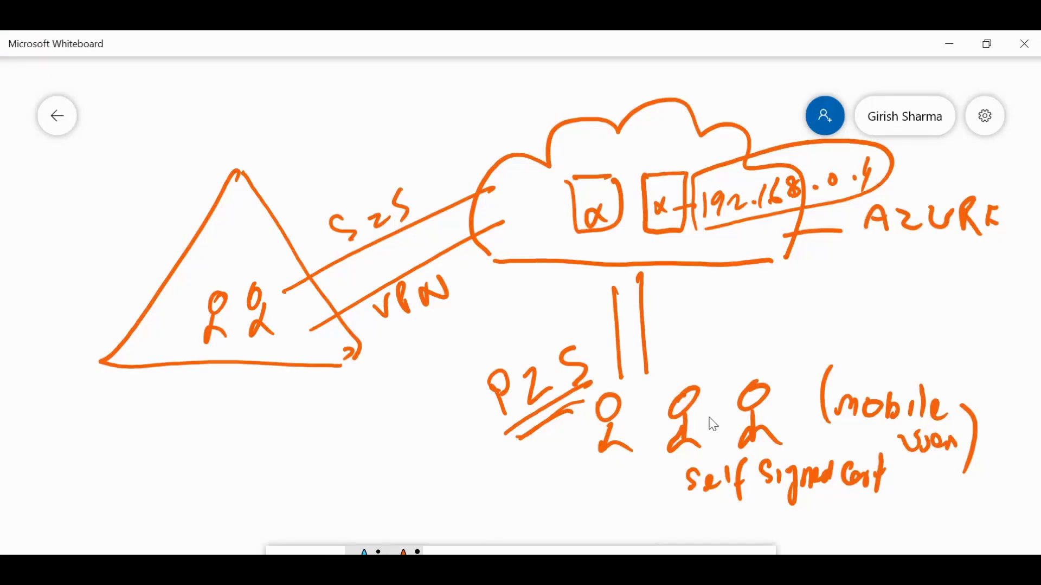
pyautogui.hotkey('alt', 'Tab')
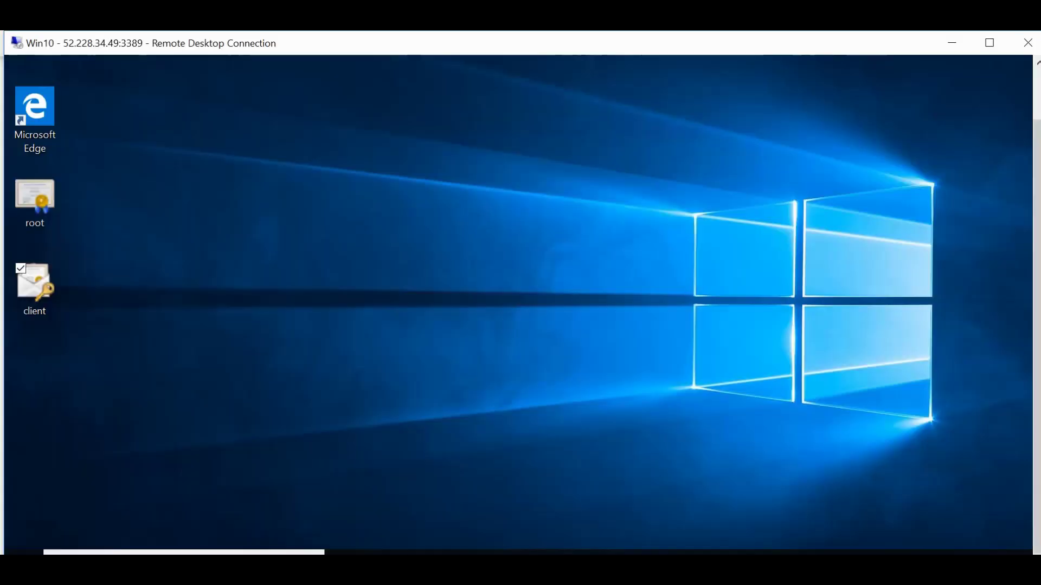
pyautogui.click(1036, 381)
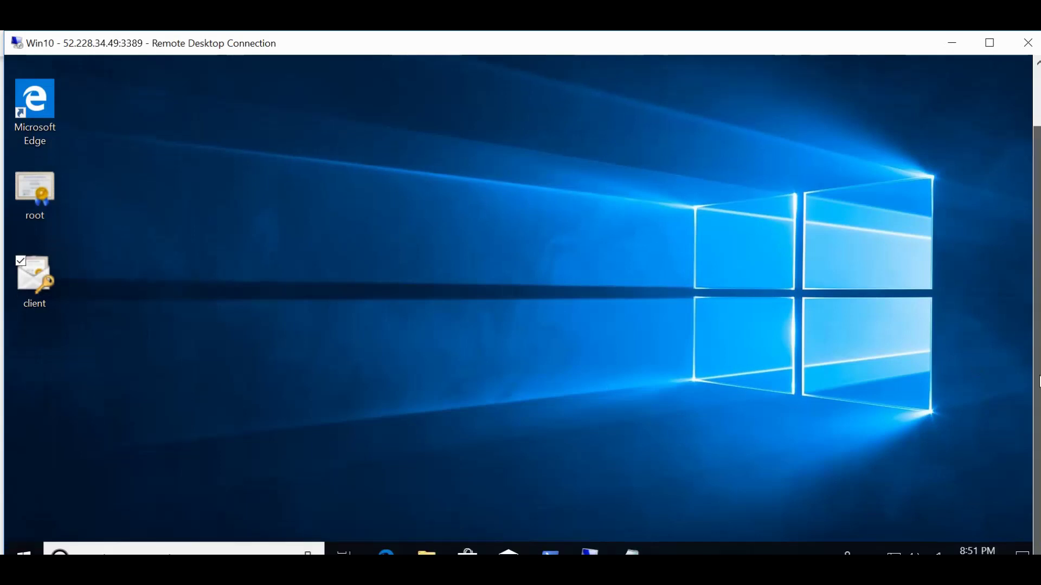
pyautogui.moveTo(589, 551)
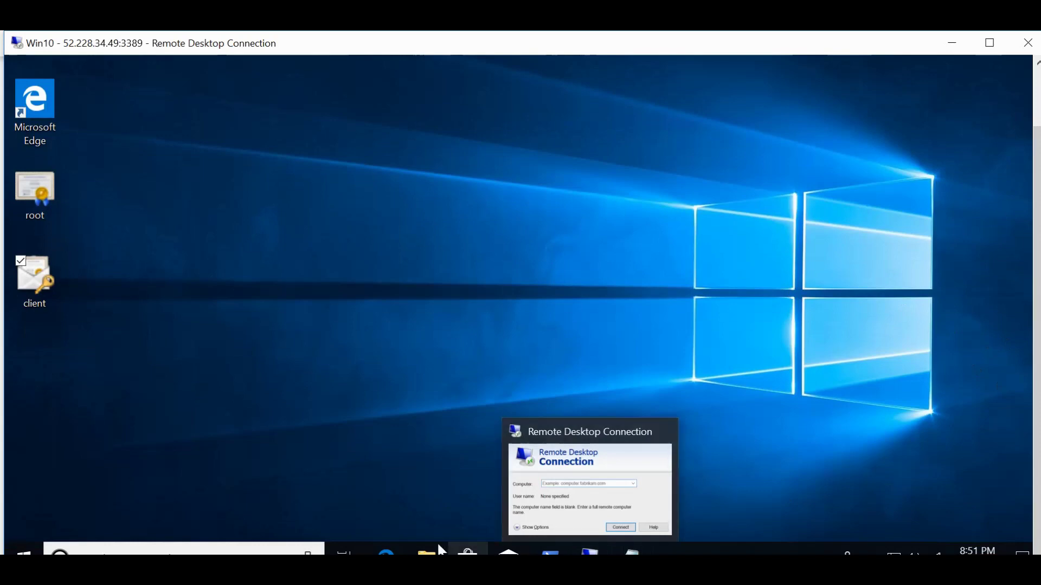
pyautogui.click(386, 552)
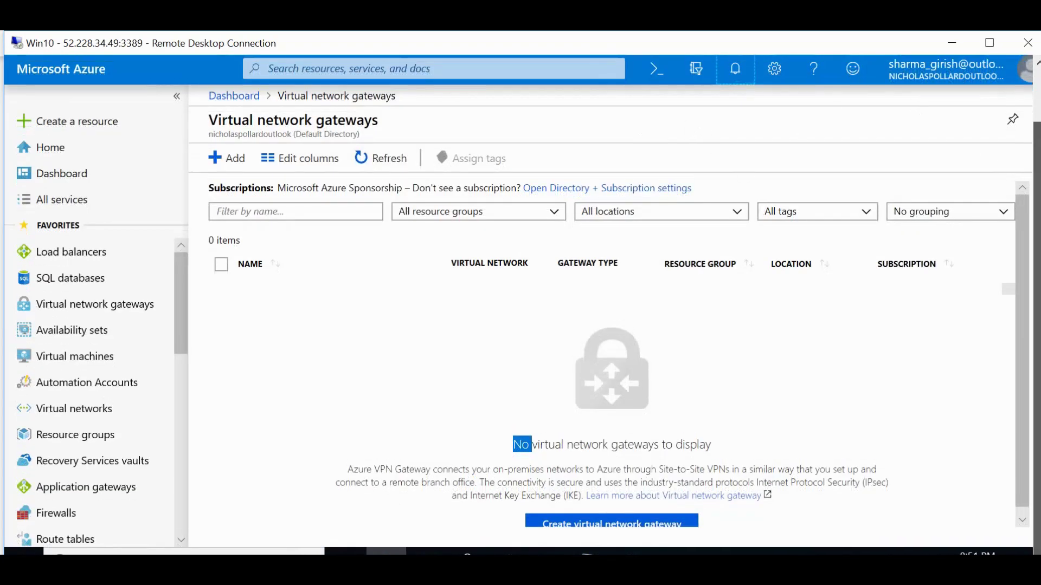
# Close Notifications and open VnetGW from the Virtual network gateways list.
pyautogui.click(1036, 62)
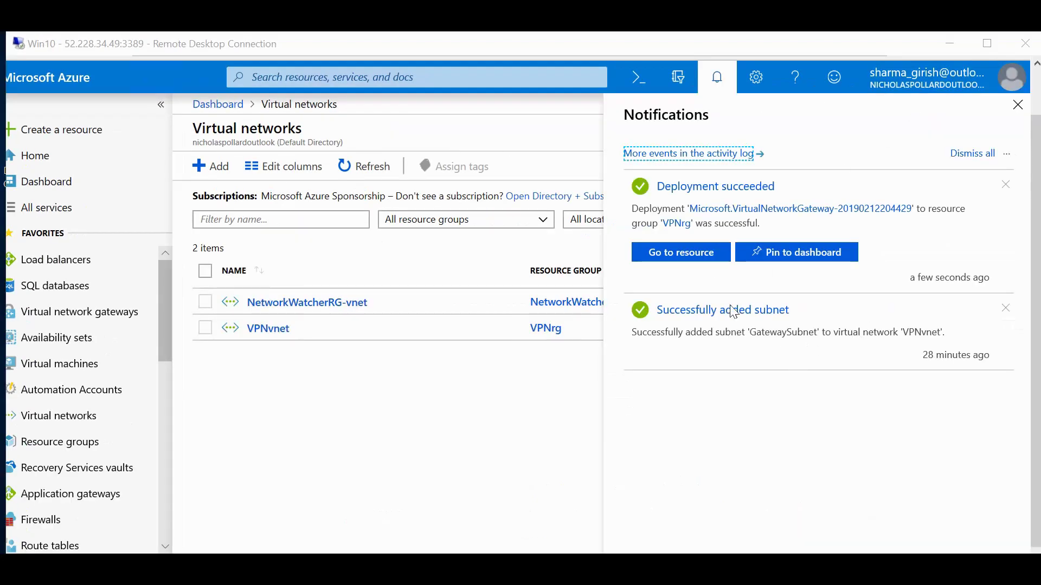
pyautogui.click(1017, 106)
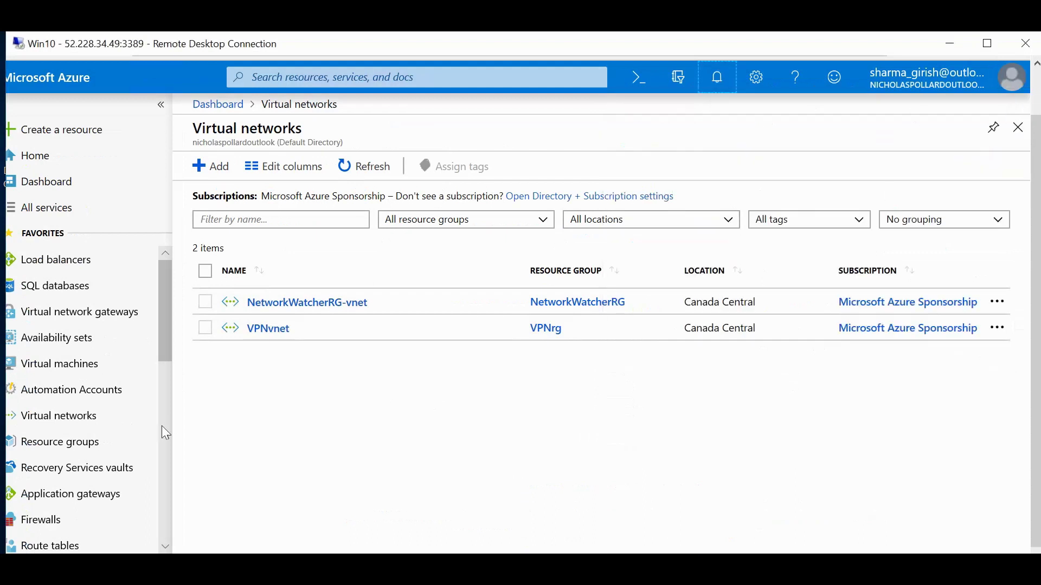
pyautogui.click(101, 324)
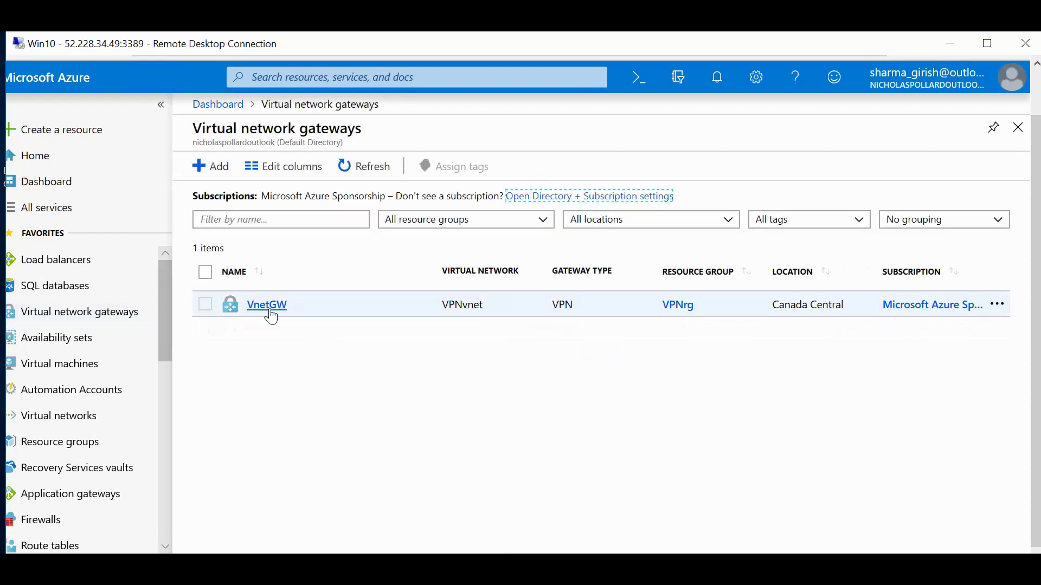
pyautogui.click(268, 306)
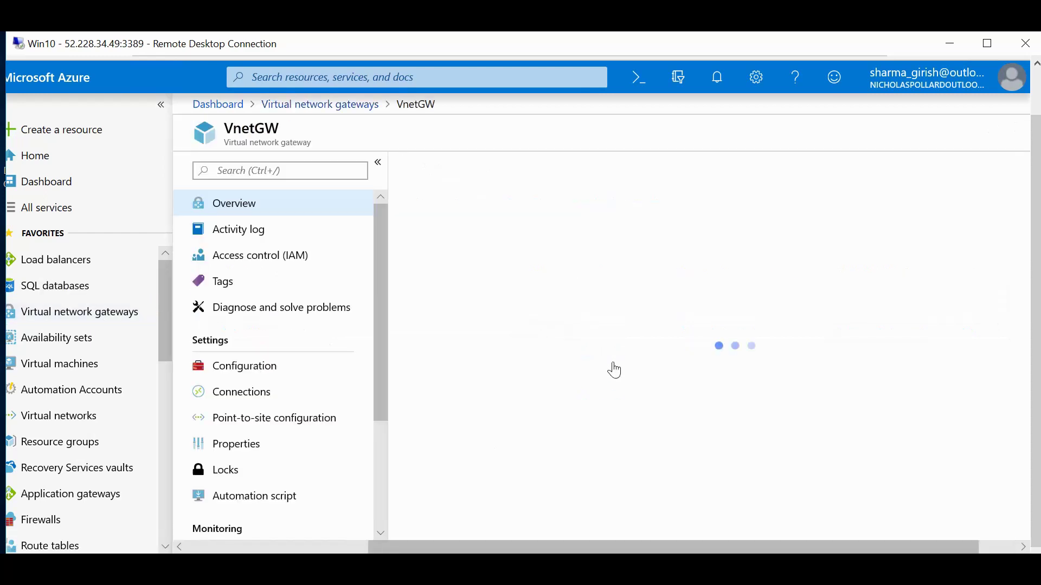
# Start VnetGW's point-to-site configuration with client address pool 172.120.1.0/24.
pyautogui.click(261, 420)
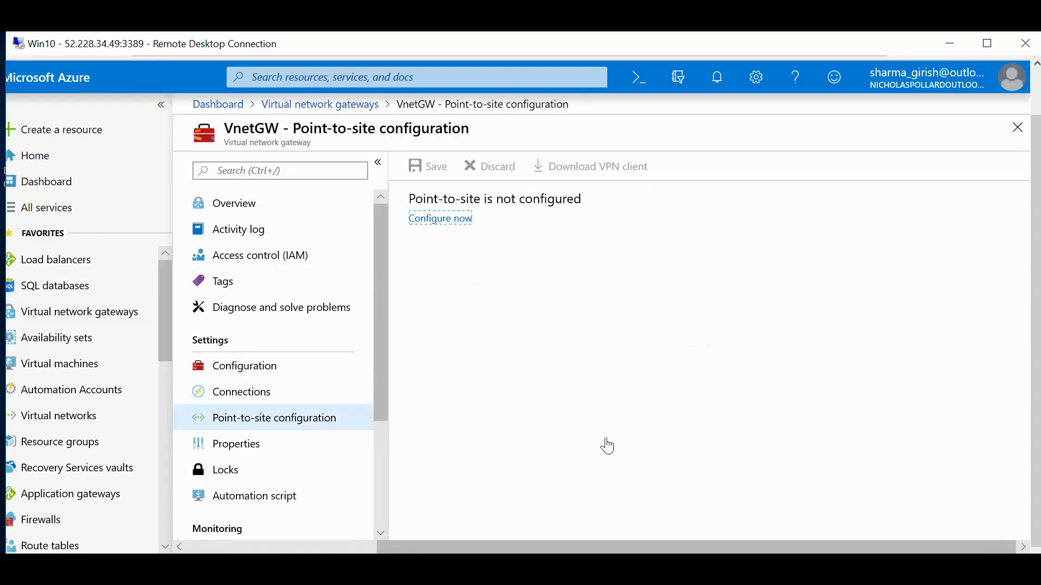
pyautogui.click(456, 220)
pyautogui.click(455, 226)
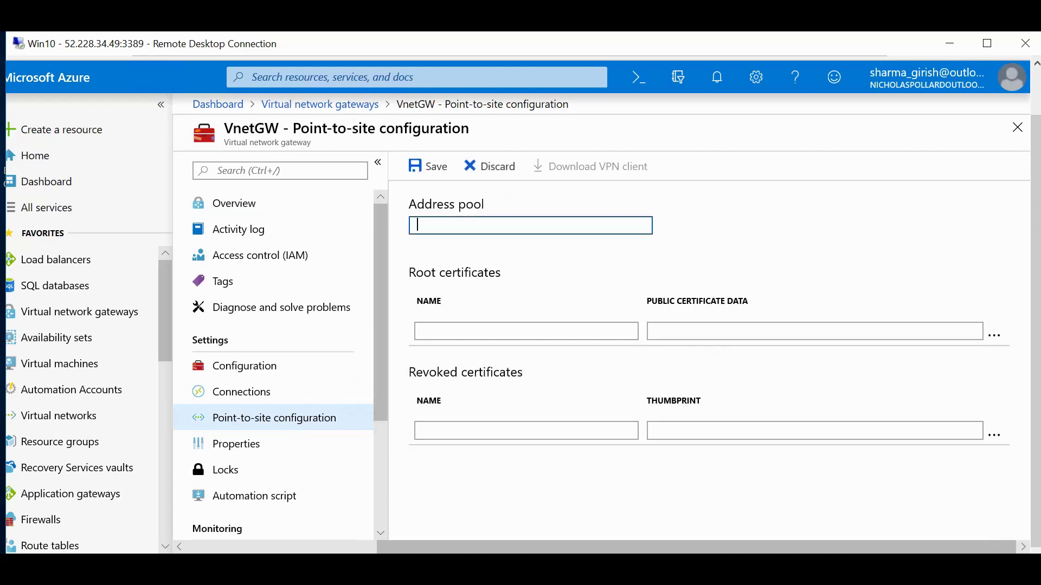
pyautogui.write('172.120.1.0/24')
pyautogui.click(622, 248)
# Add a root certificate named 'root' with its pasted public data, then save.
pyautogui.click(424, 331)
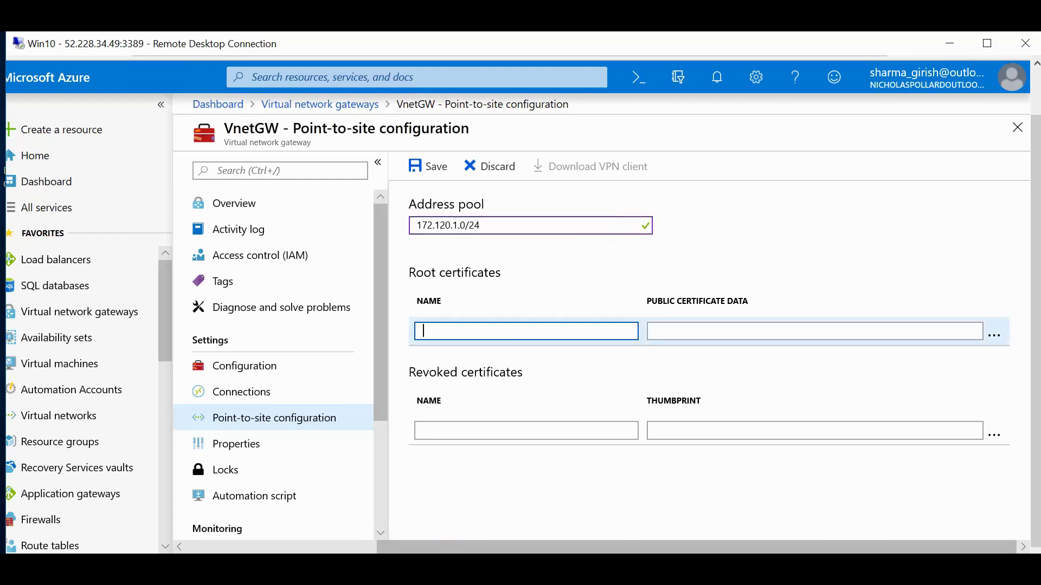
pyautogui.write('root')
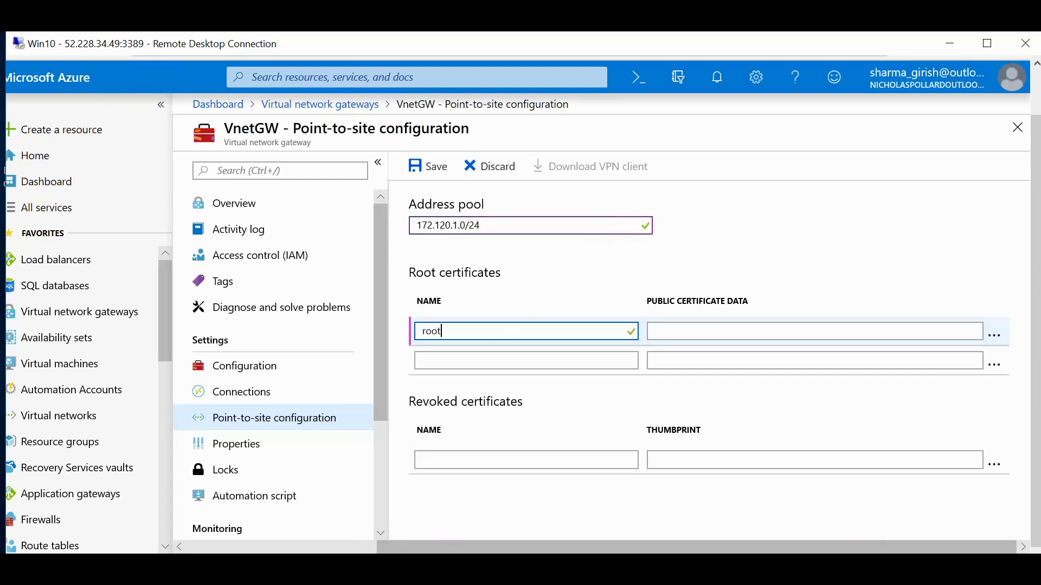
pyautogui.click(656, 331)
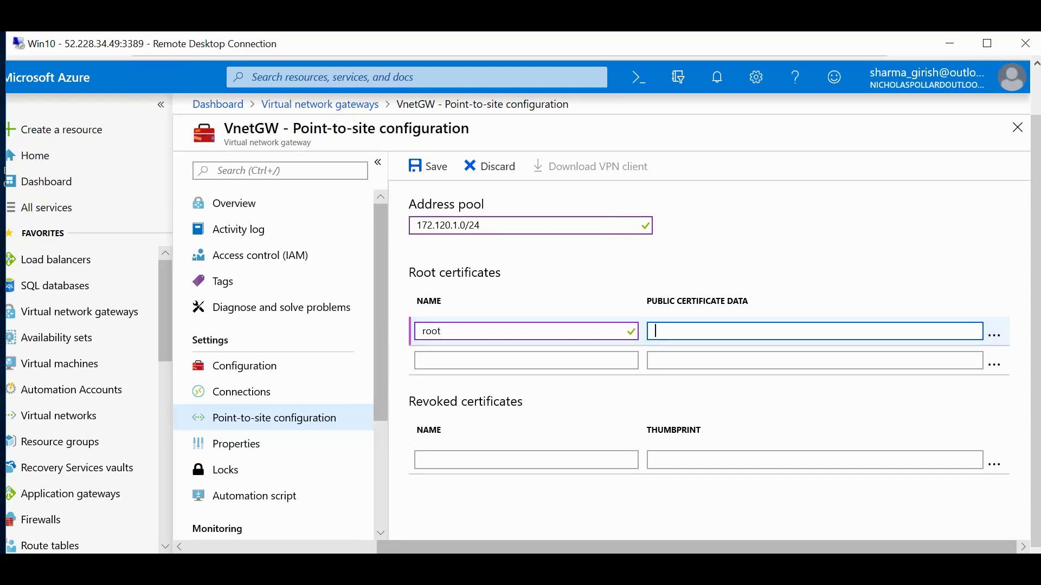
pyautogui.hotkey('ctrl', 'v')
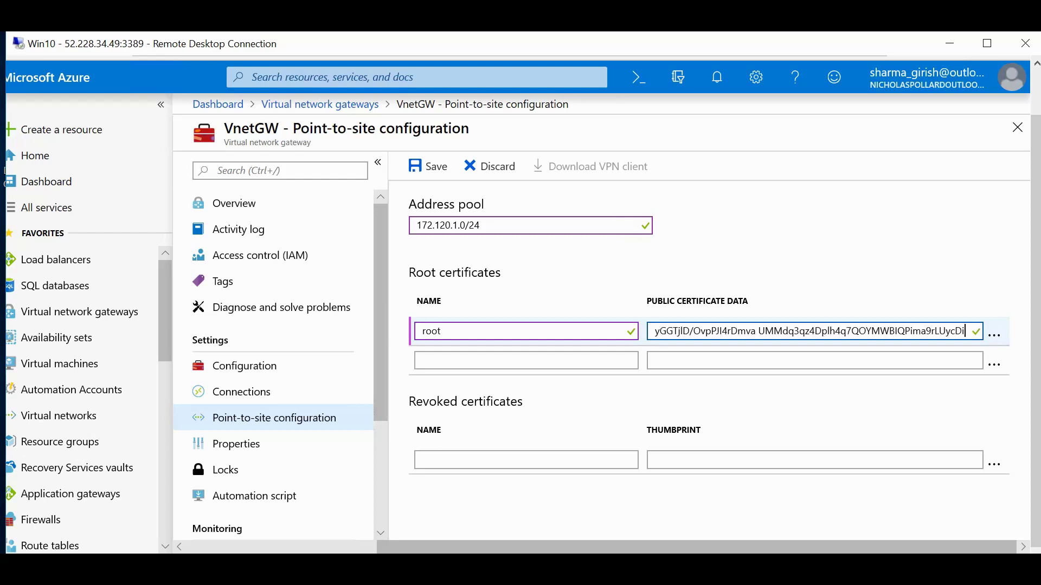
pyautogui.click(441, 180)
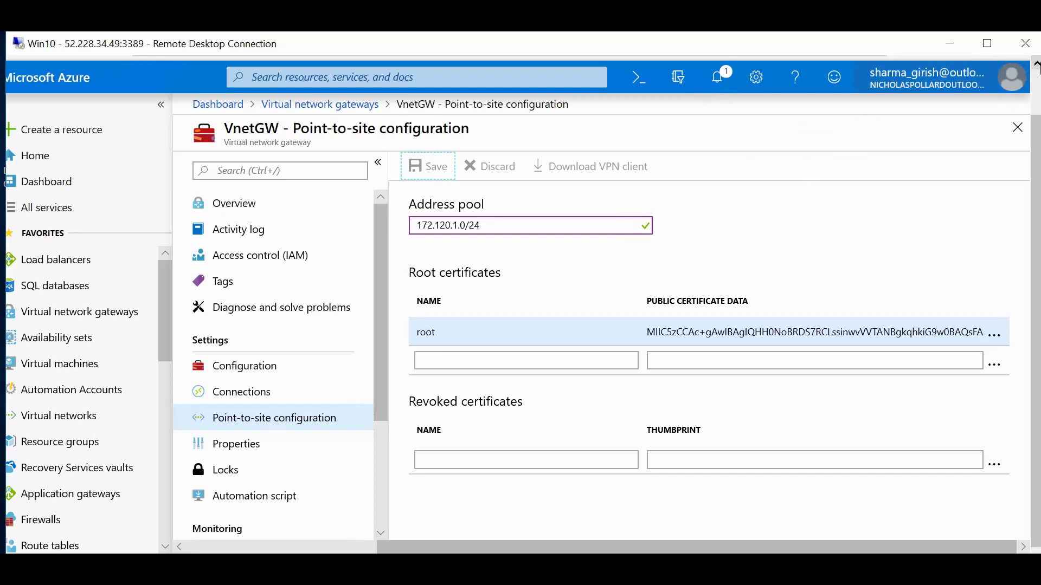
pyautogui.moveTo(1004, 73)
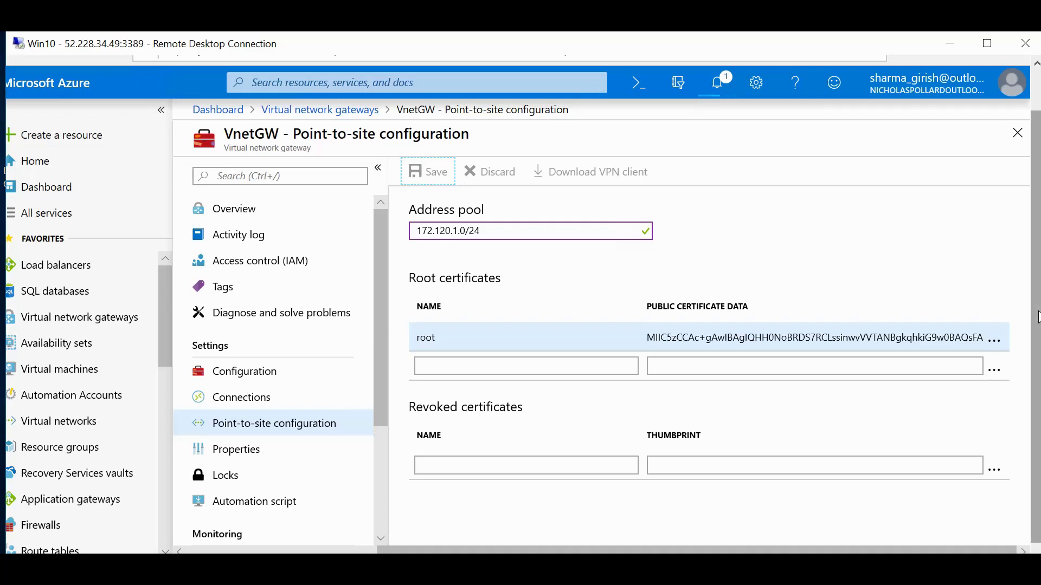
# Check the notifications until VnetGW reports it was saved successfully.
pyautogui.moveTo(1037, 317); pyautogui.dragTo(1038, 325)
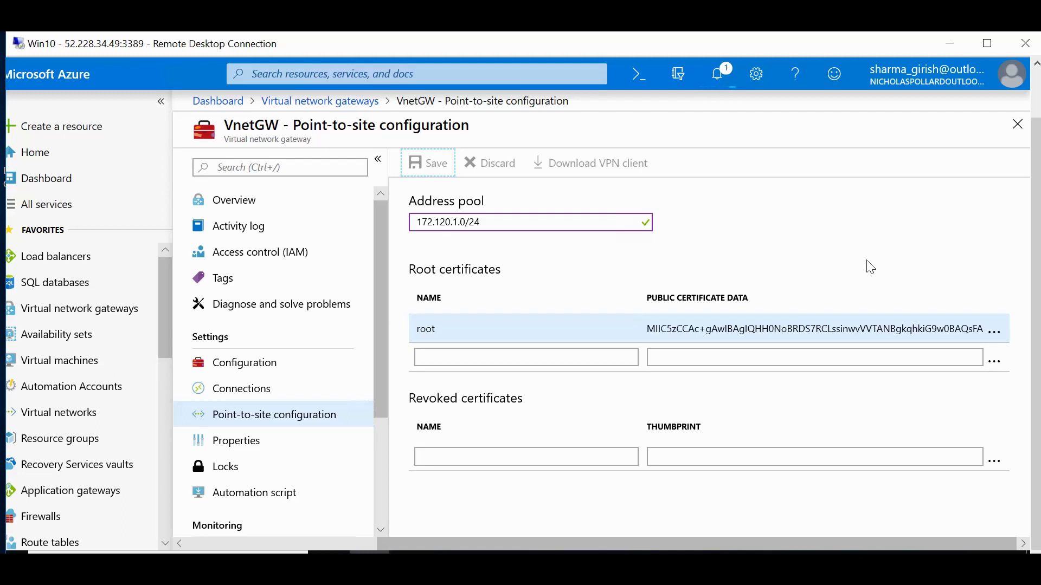
pyautogui.click(722, 80)
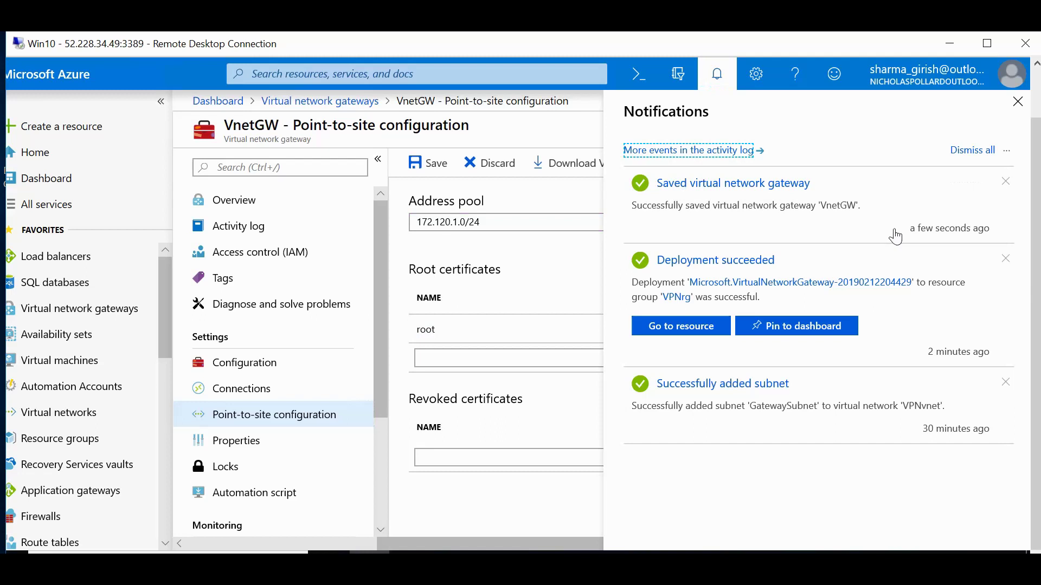
# Close notifications and download the VnetGW.zip VPN client package from point-to-site configuration.
pyautogui.click(1019, 104)
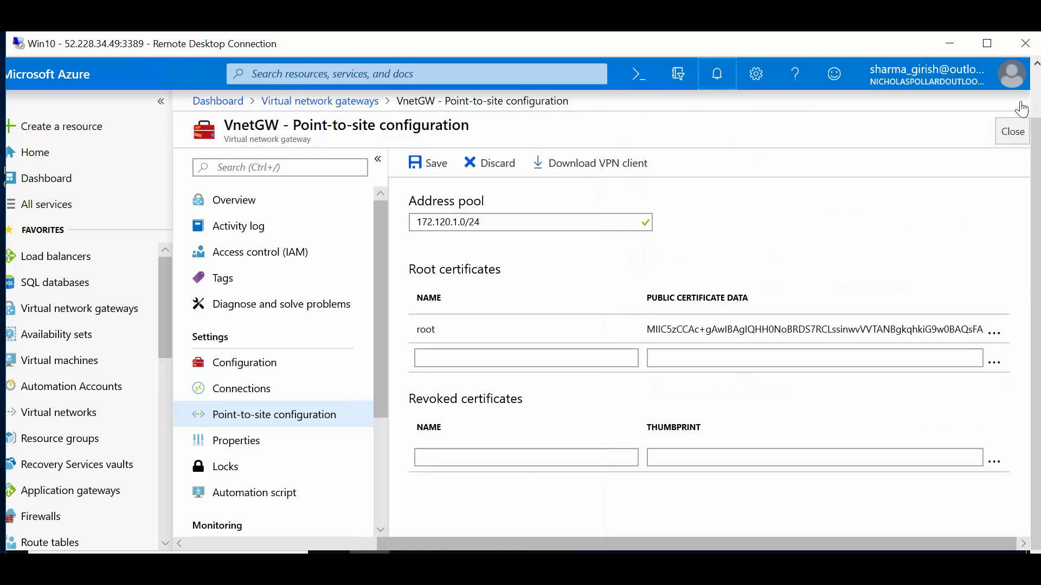
pyautogui.click(613, 176)
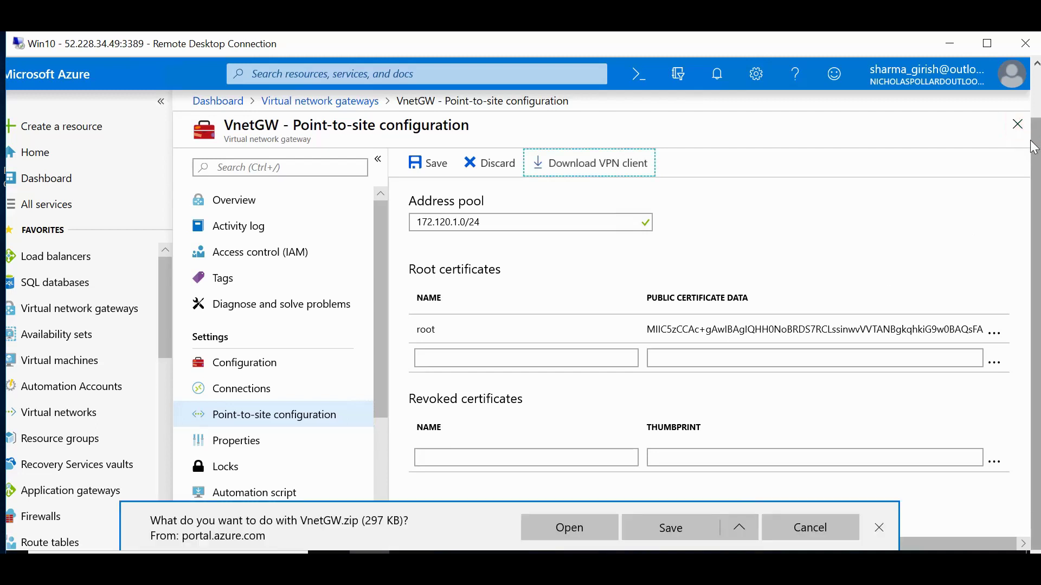
# Save the 297 KB VnetGW.zip to the Desktop via Save as and show it in File Explorer.
pyautogui.click(739, 528)
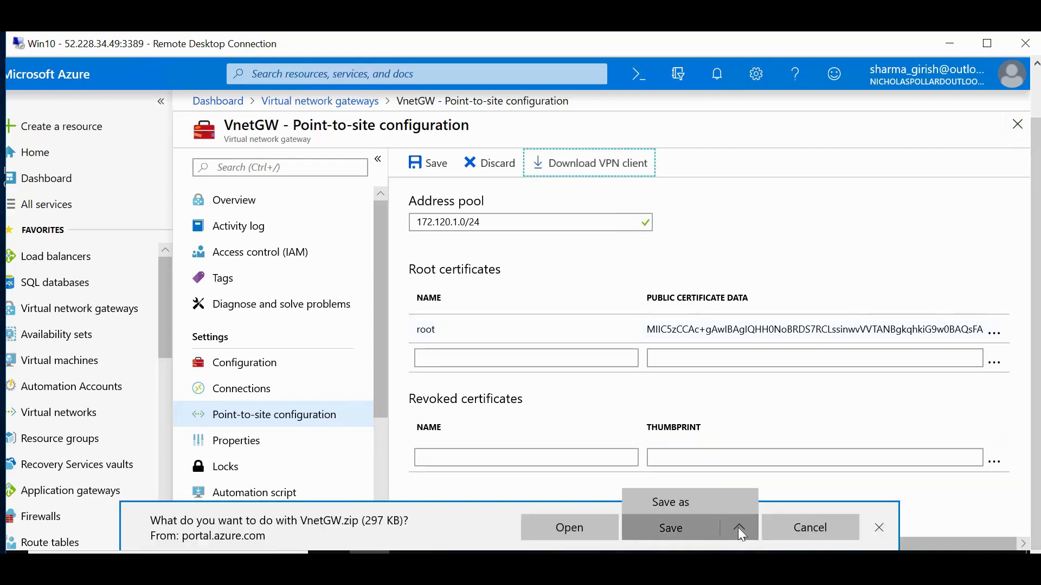
pyautogui.click(676, 505)
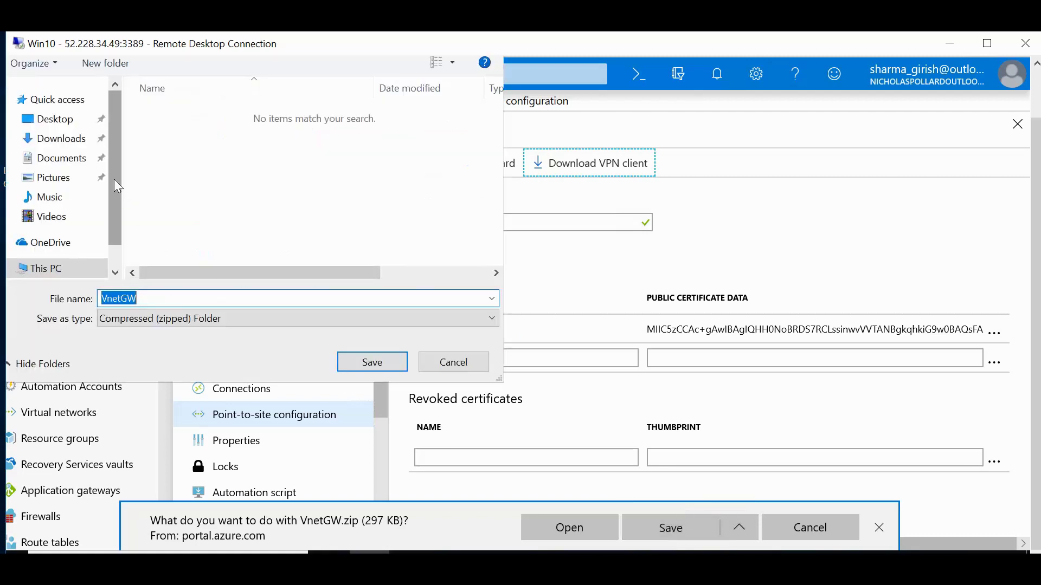
pyautogui.click(58, 123)
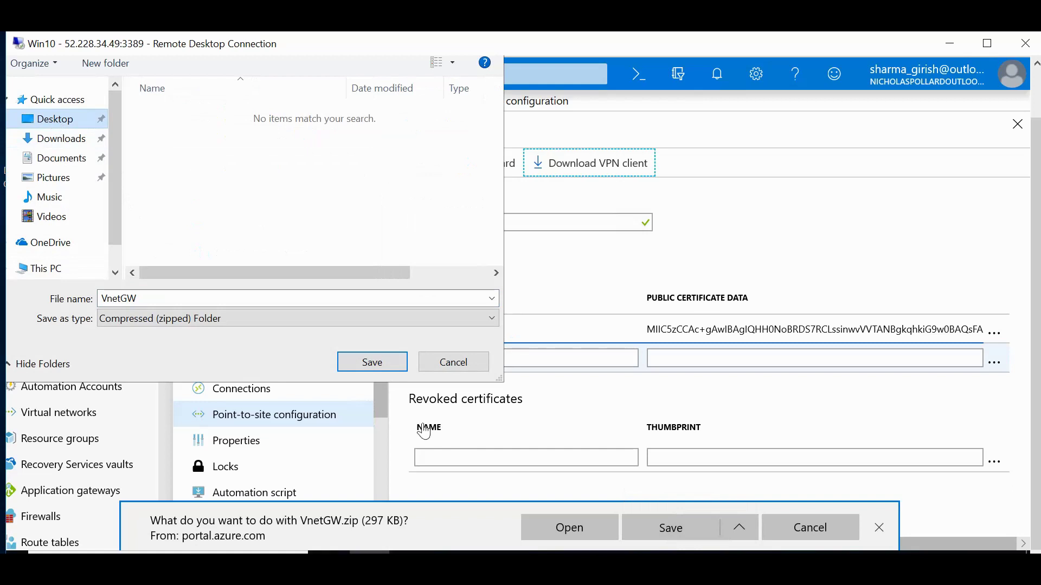
pyautogui.click(395, 367)
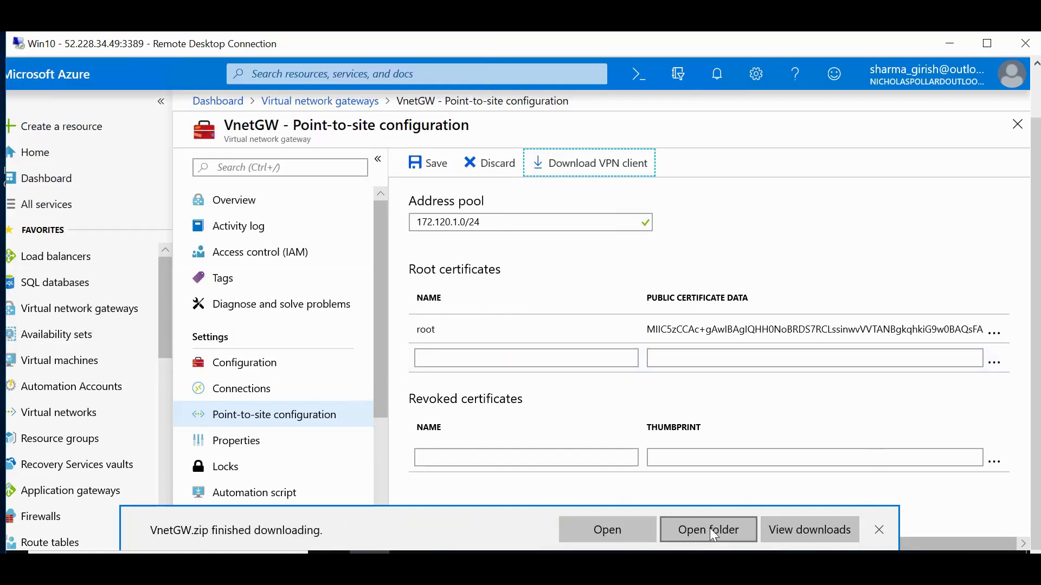
pyautogui.click(710, 529)
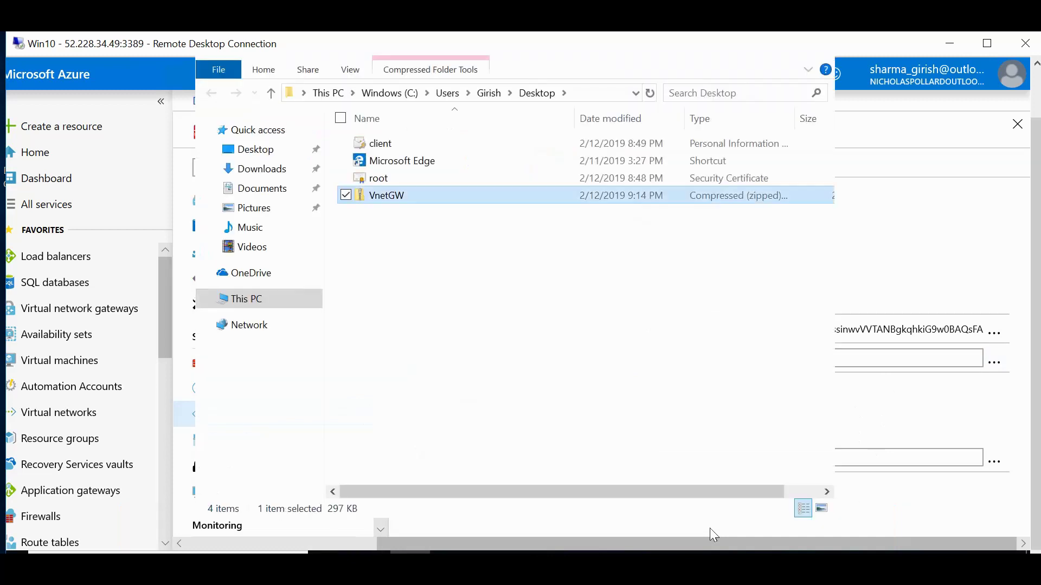
# Run VpnClientSetupAmd64 from the zipped WindowsAmd64 folder, triggering the extract-first warning.
pyautogui.doubleClick(404, 207)
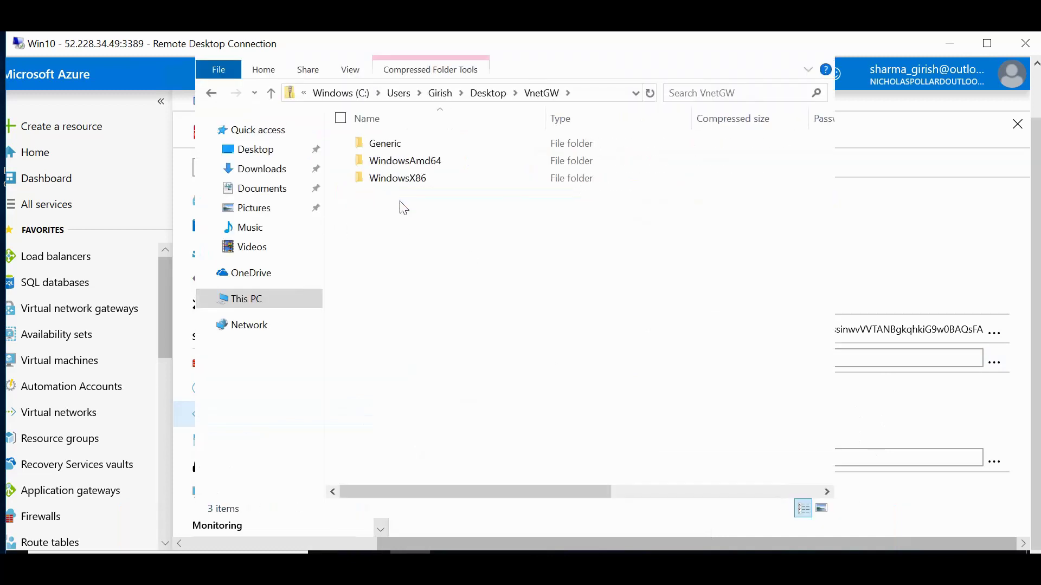
pyautogui.click(457, 165)
pyautogui.rightClick(457, 166)
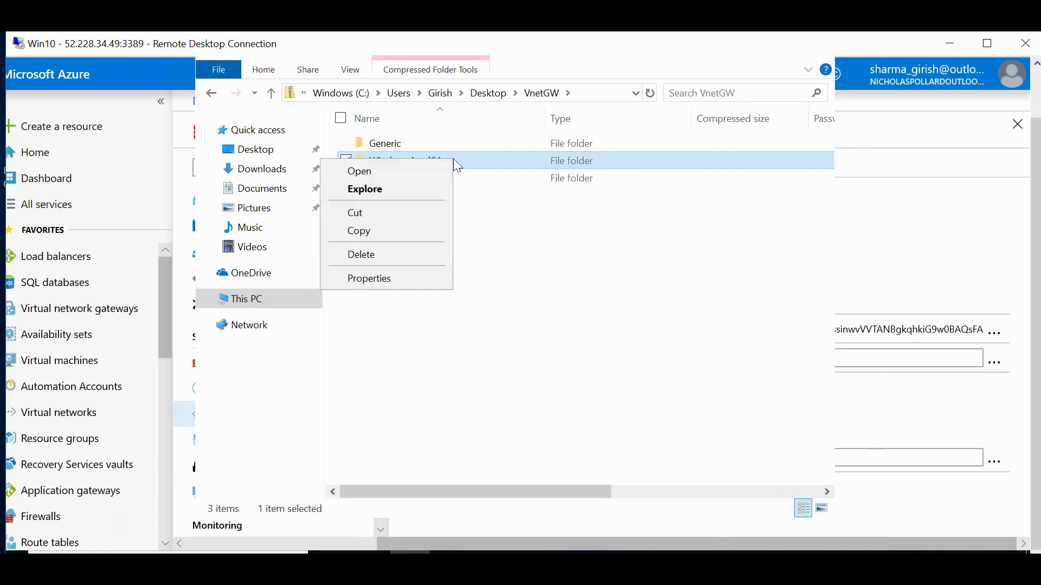
pyautogui.click(412, 171)
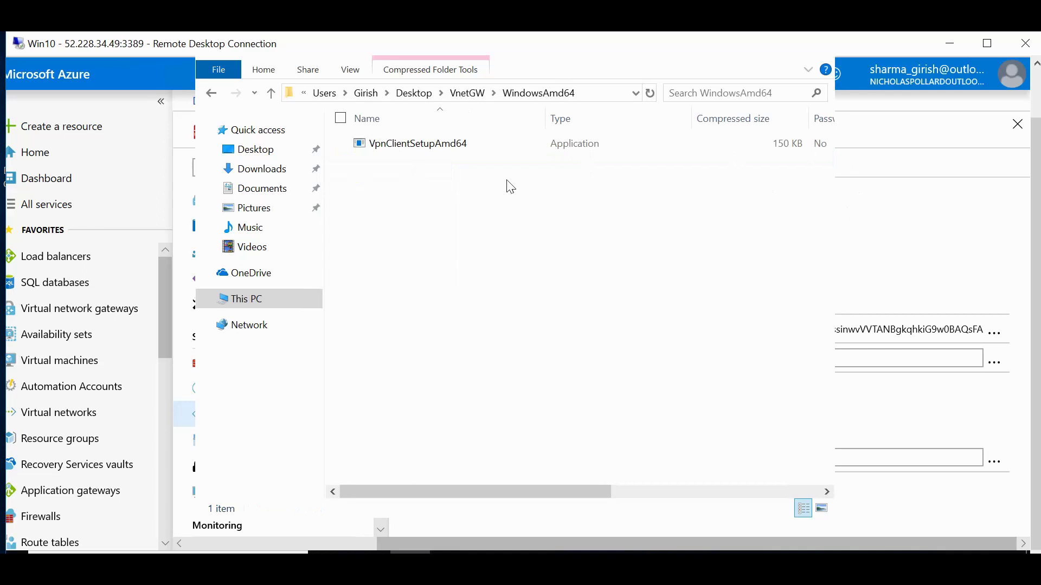
pyautogui.doubleClick(458, 143)
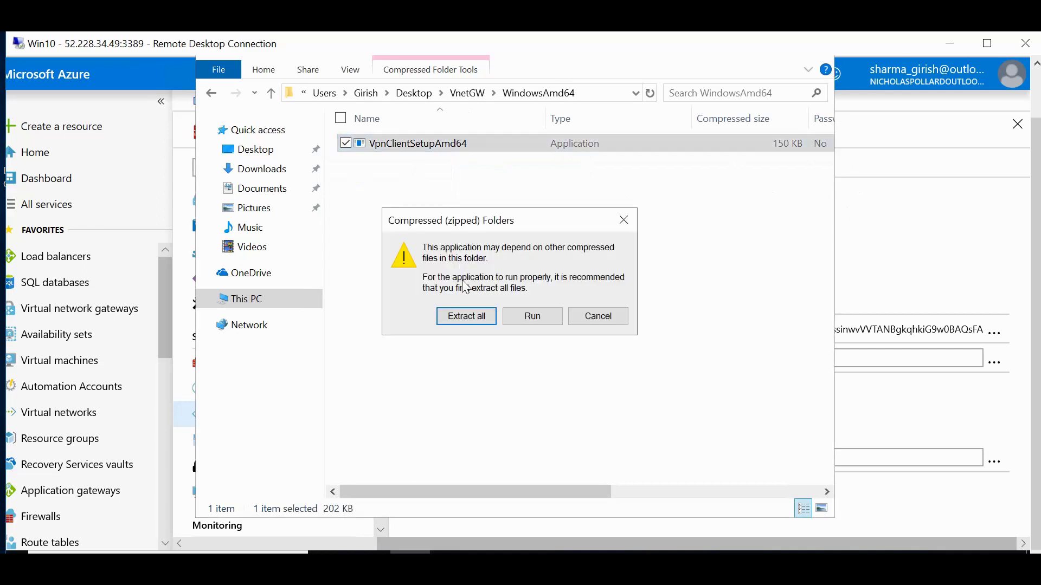
# Extract all VnetGW.zip files into a VnetGW folder and enter its WindowsAmd64 folder.
pyautogui.click(463, 319)
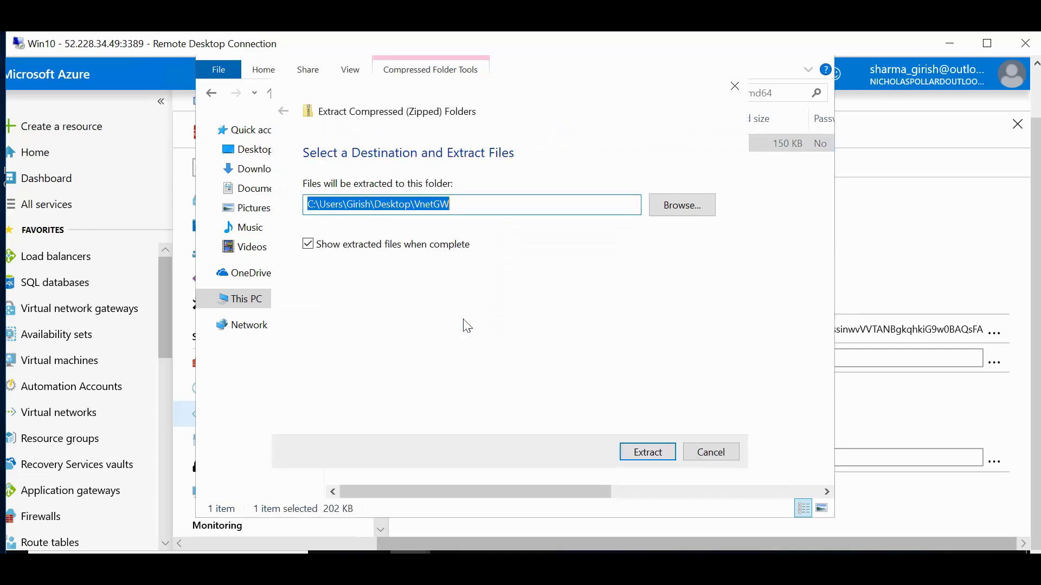
pyautogui.click(651, 457)
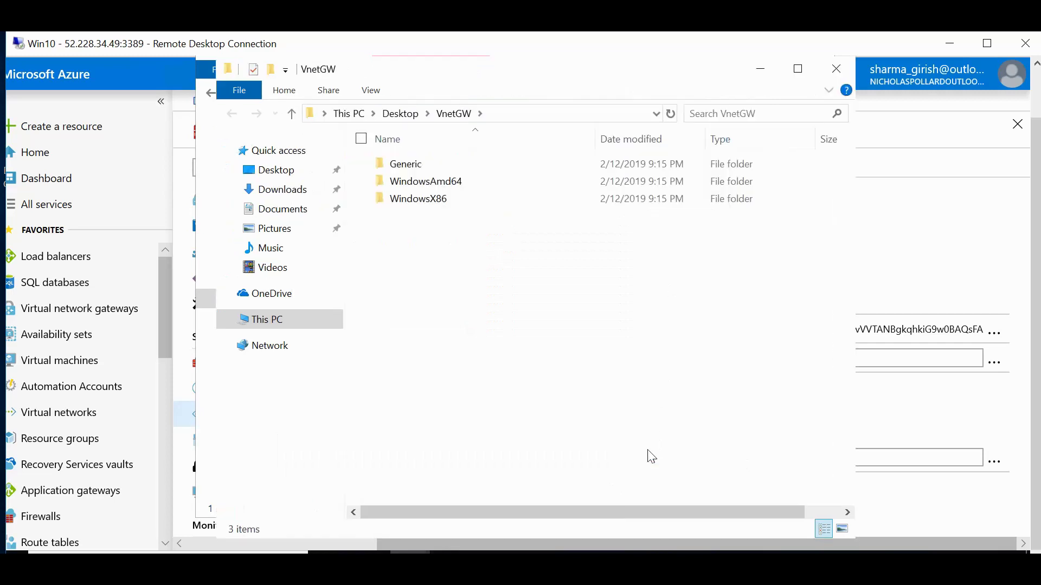
pyautogui.doubleClick(421, 182)
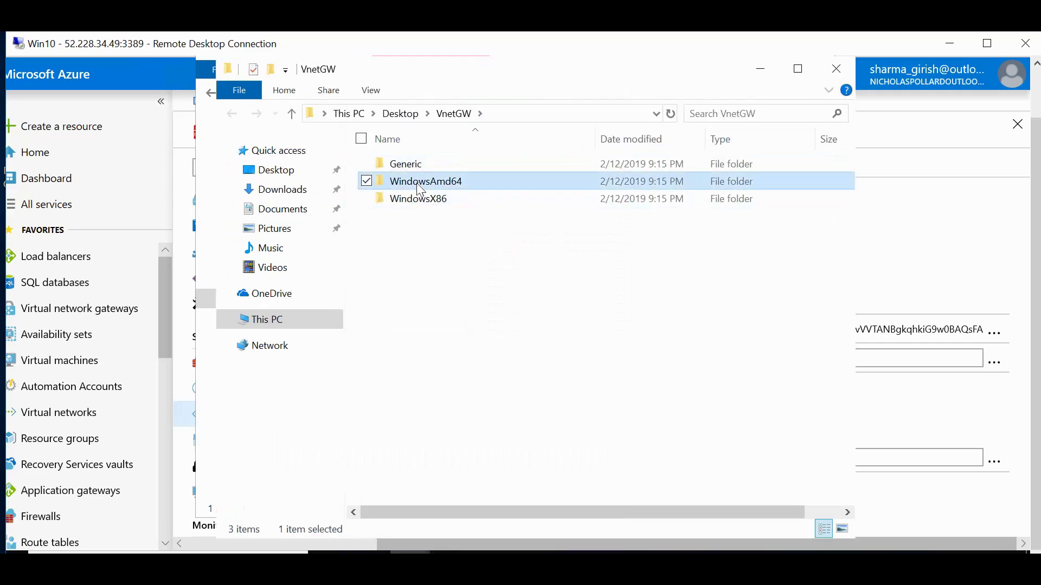
# Run VpnClientSetupAmd64 past SmartScreen and confirm installing the VPNvnet VPN client.
pyautogui.doubleClick(442, 170)
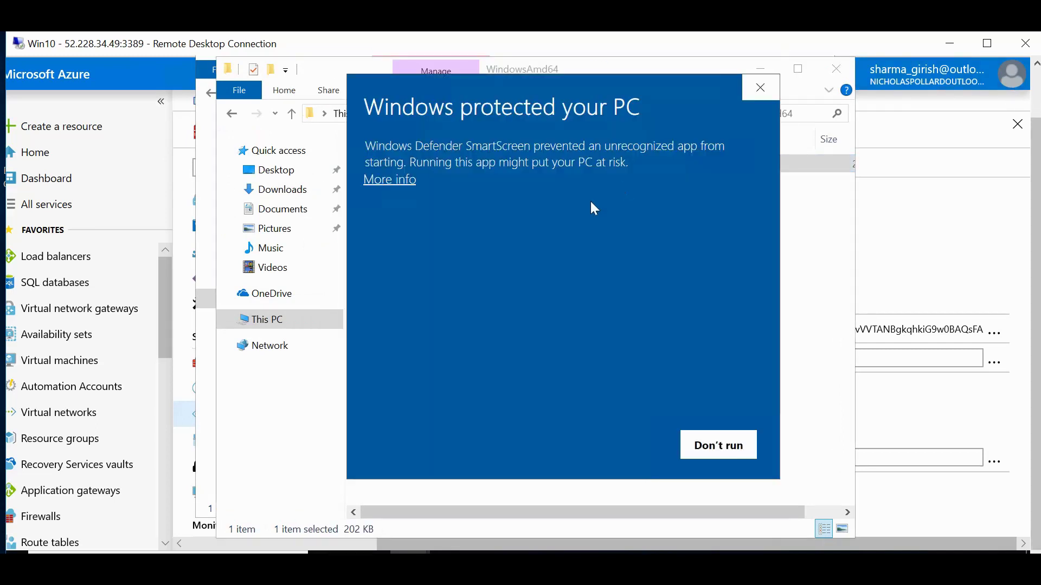
pyautogui.click(398, 184)
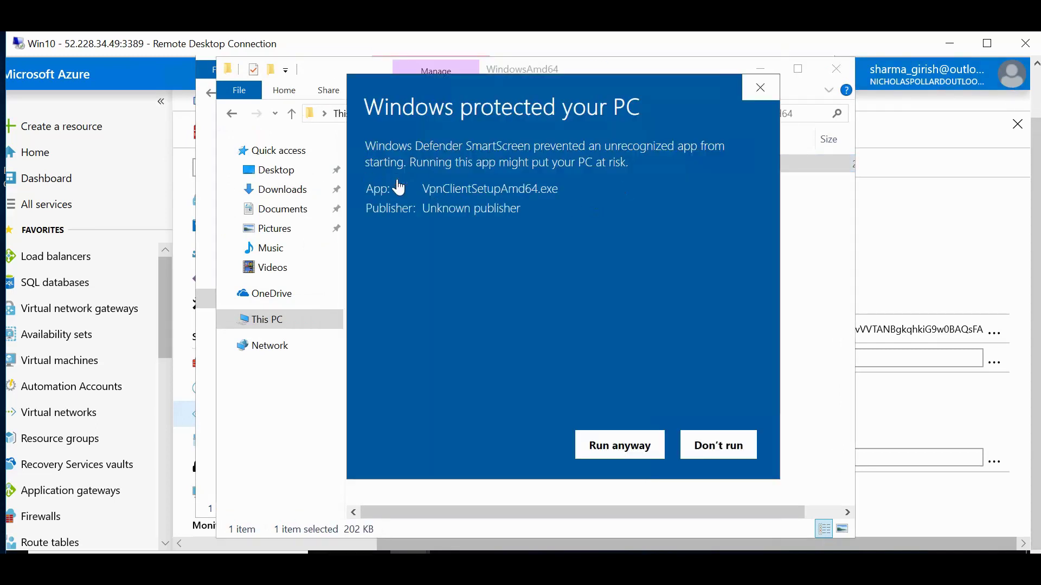
pyautogui.click(606, 446)
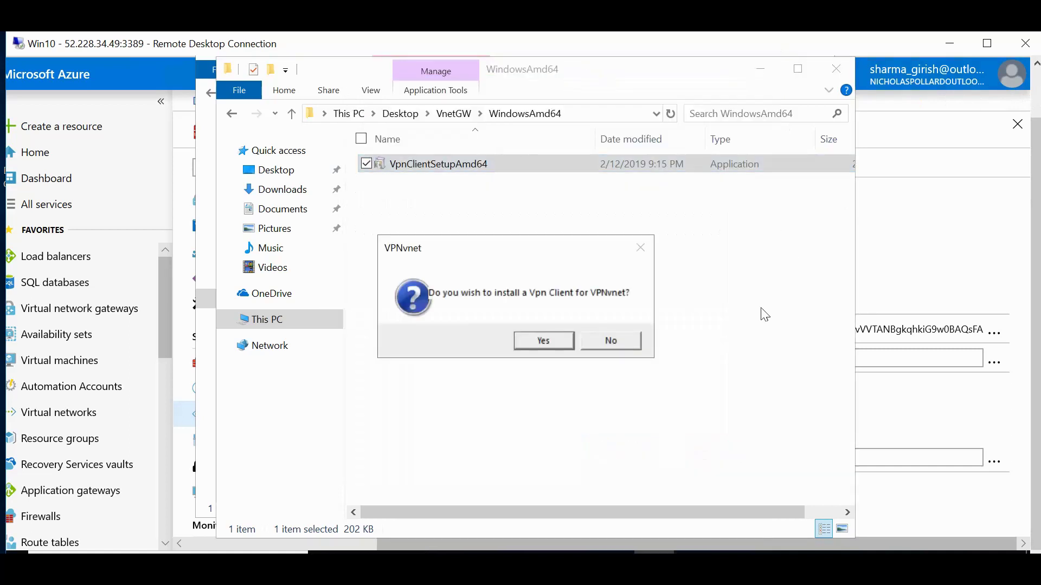
pyautogui.click(543, 340)
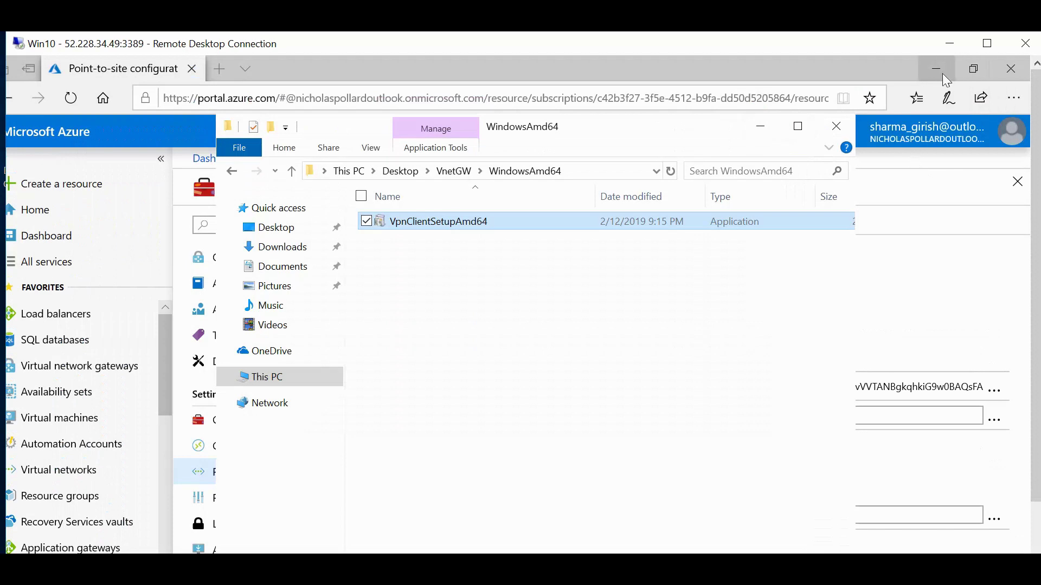
pyautogui.click(942, 75)
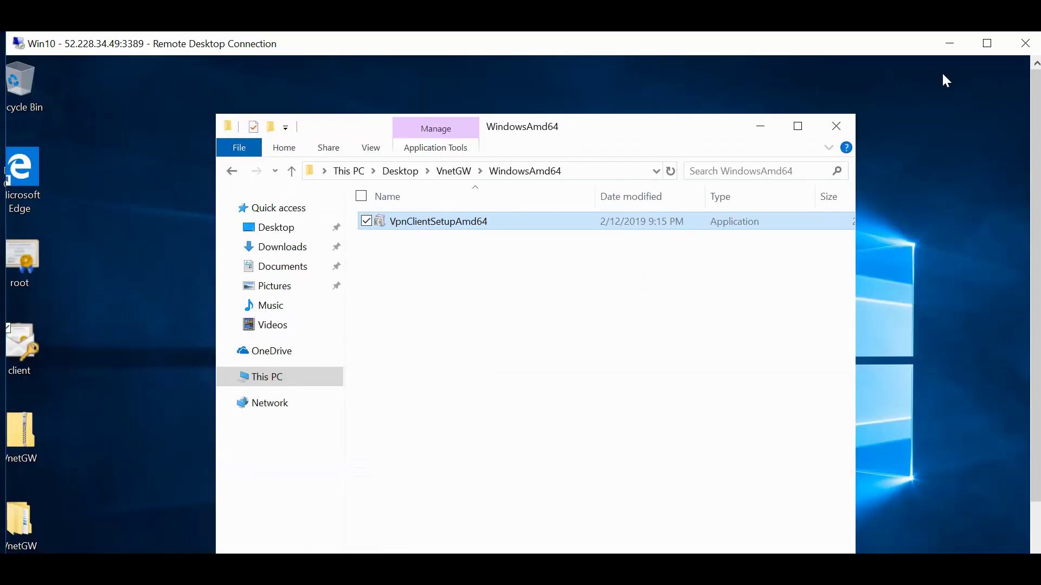
# Launch firewall.cpl and go through Network and Sharing Center to the adapter settings list.
pyautogui.click(758, 130)
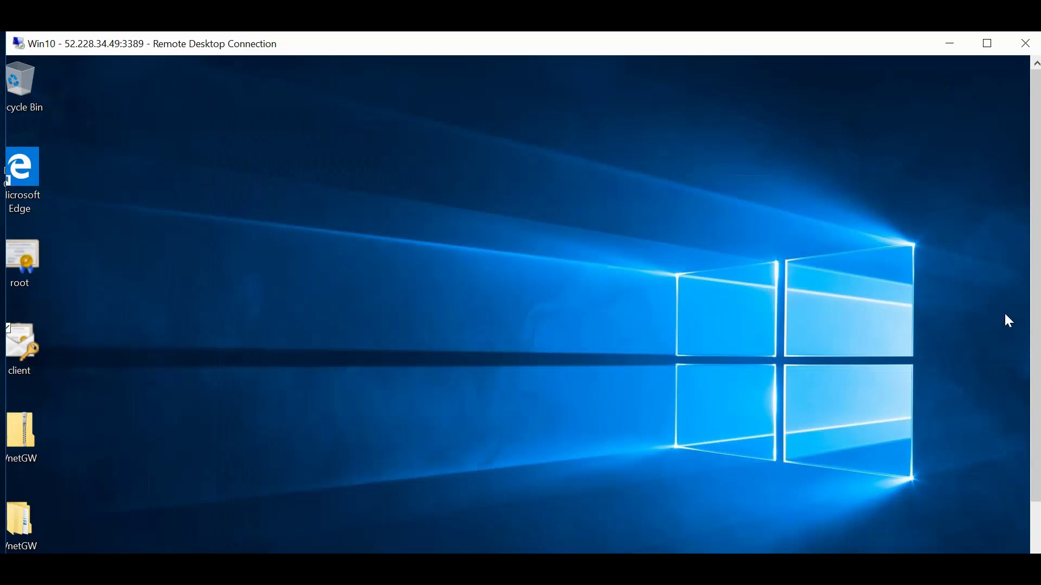
pyautogui.moveTo(1037, 326); pyautogui.dragTo(1038, 386)
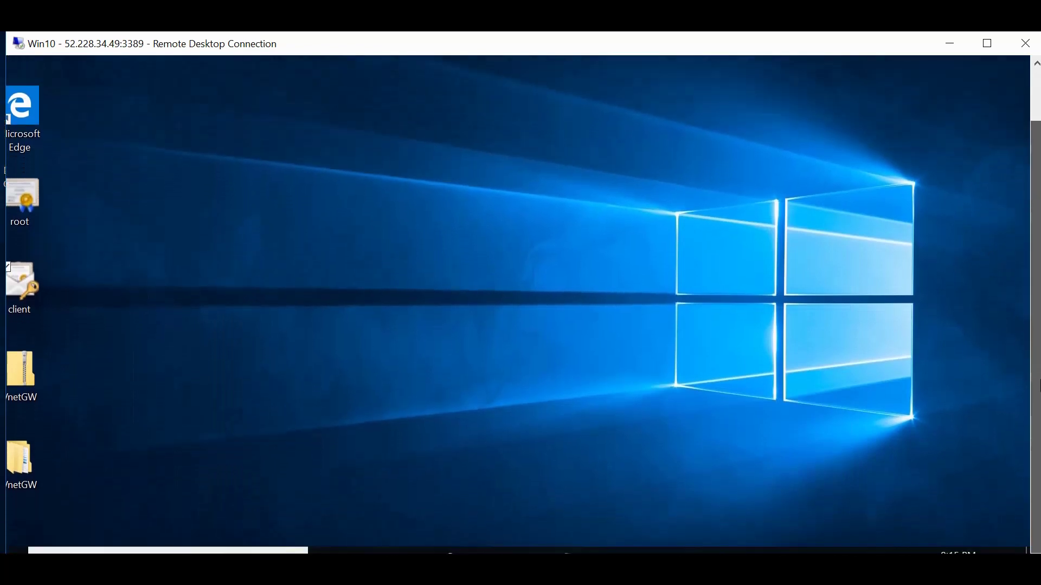
pyautogui.click(15, 552)
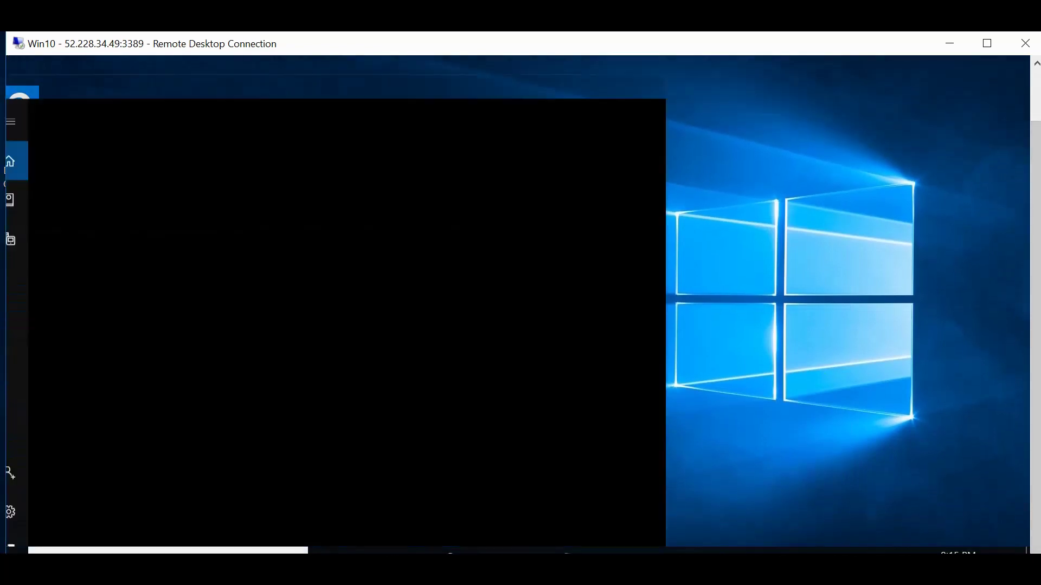
pyautogui.write('firewall')
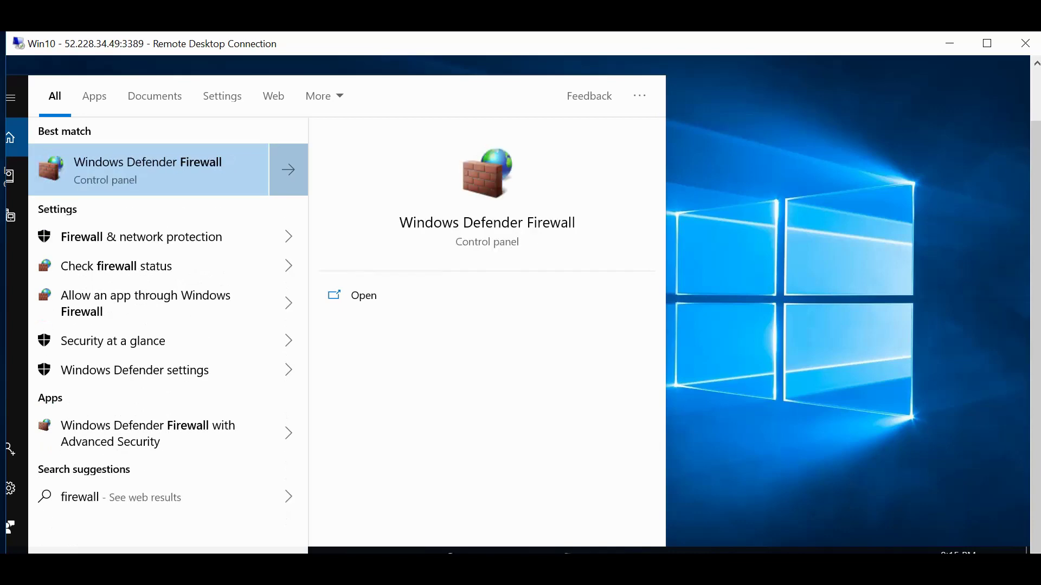
pyautogui.write('.cpl')
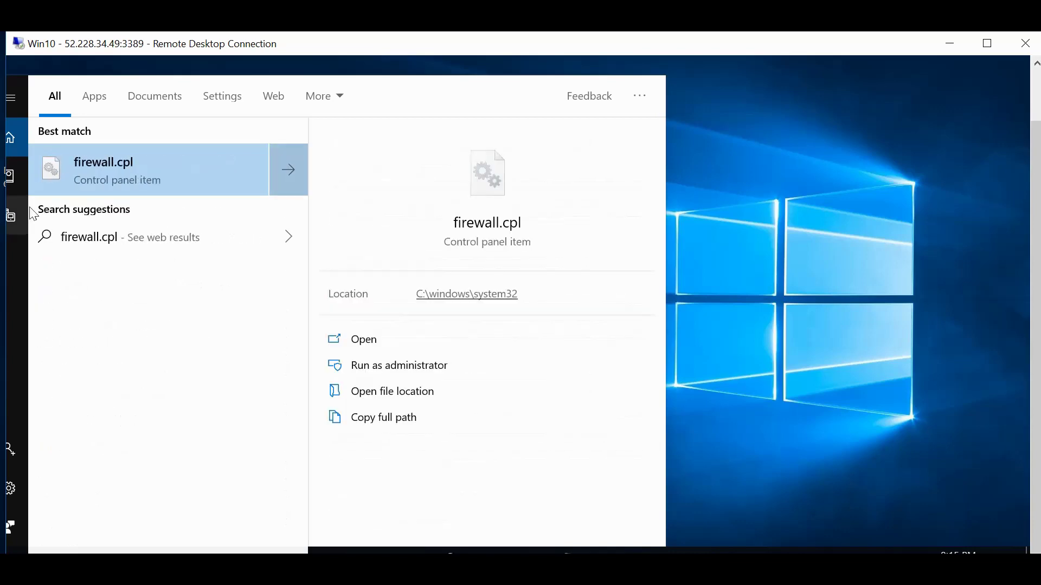
pyautogui.click(163, 173)
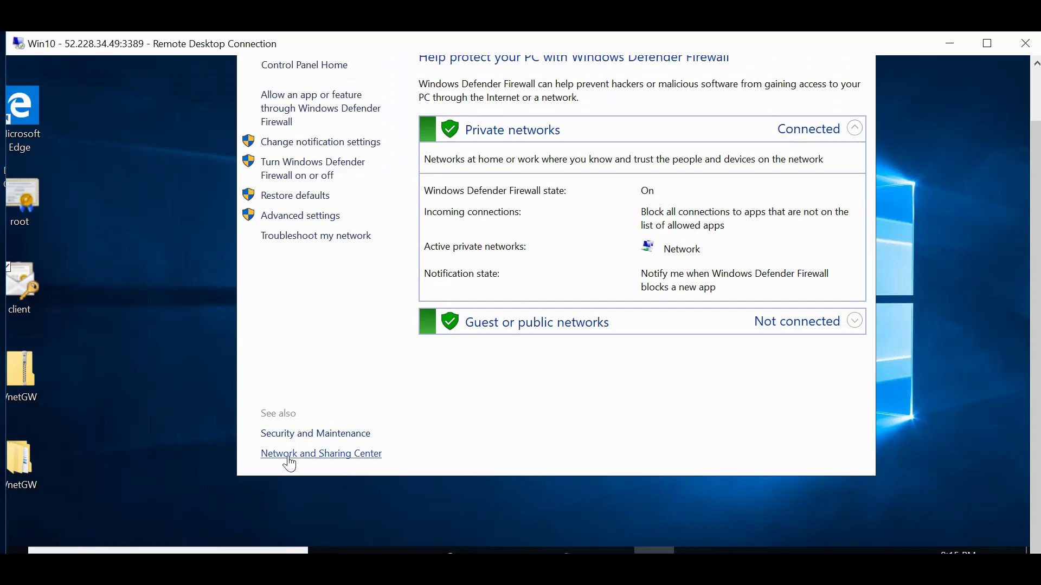
pyautogui.click(291, 458)
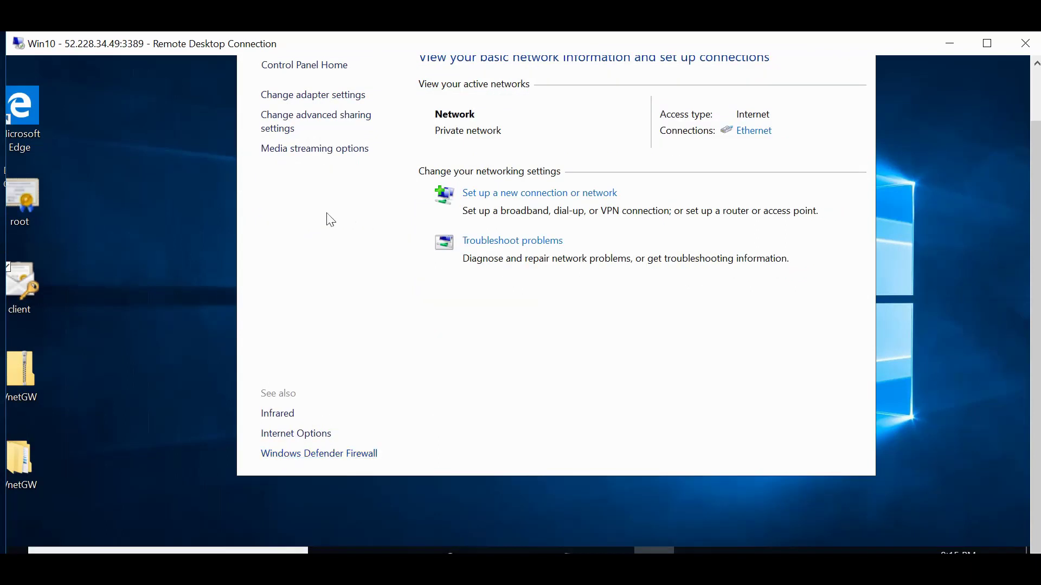
pyautogui.click(349, 101)
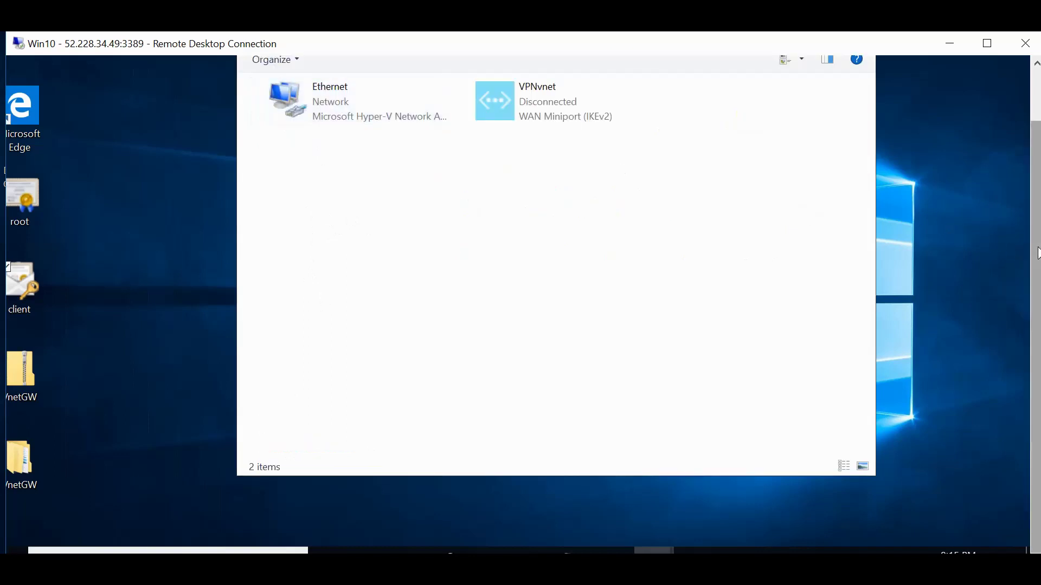
# Connect VPNvnet from the VPN settings page, allowing the routing-table update, until Connected.
pyautogui.scroll(2, 1036, 255)
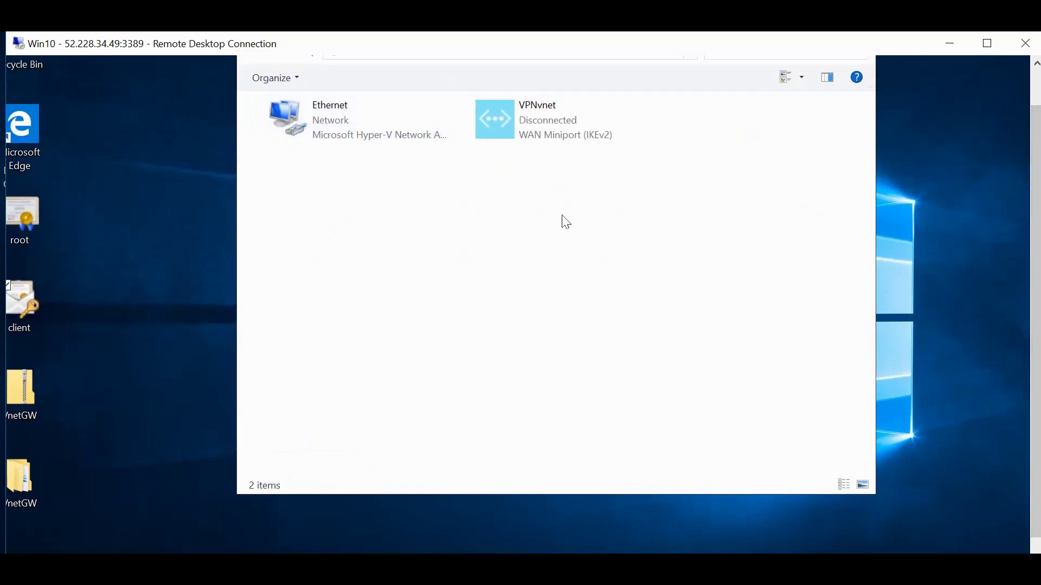
pyautogui.rightClick(522, 121)
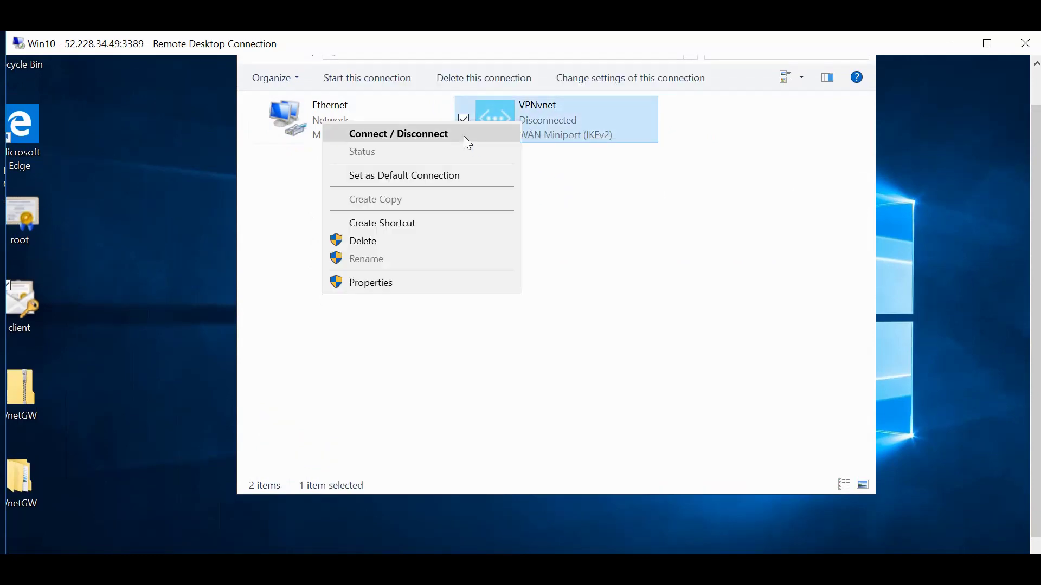
pyautogui.click(464, 136)
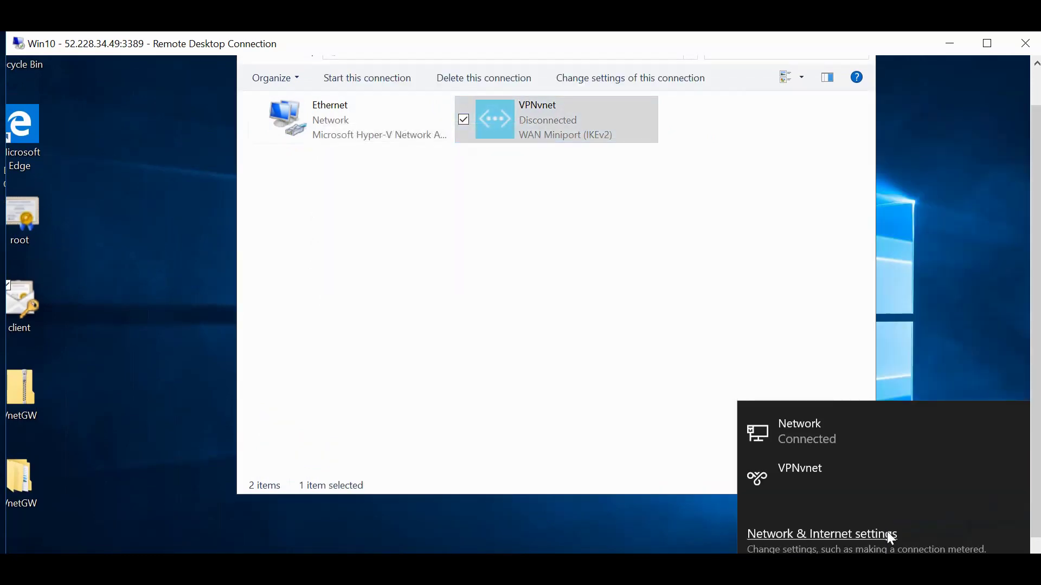
pyautogui.click(824, 474)
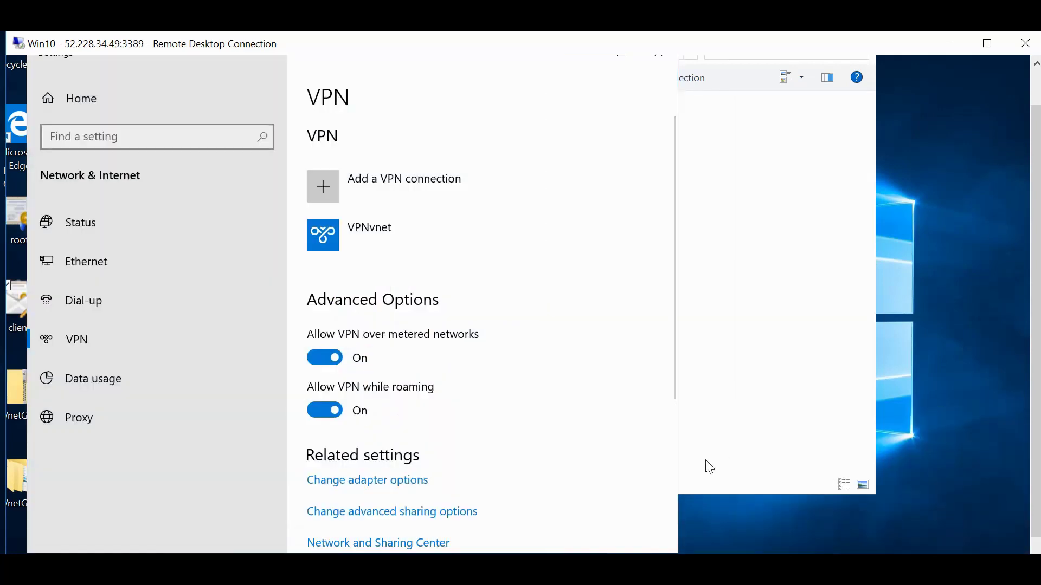
pyautogui.click(458, 250)
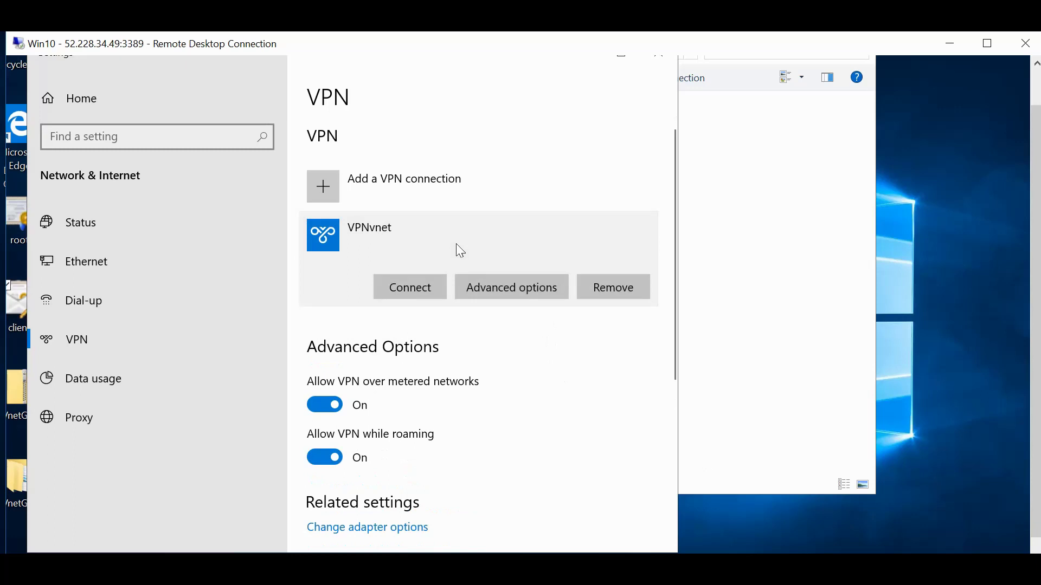
pyautogui.click(420, 279)
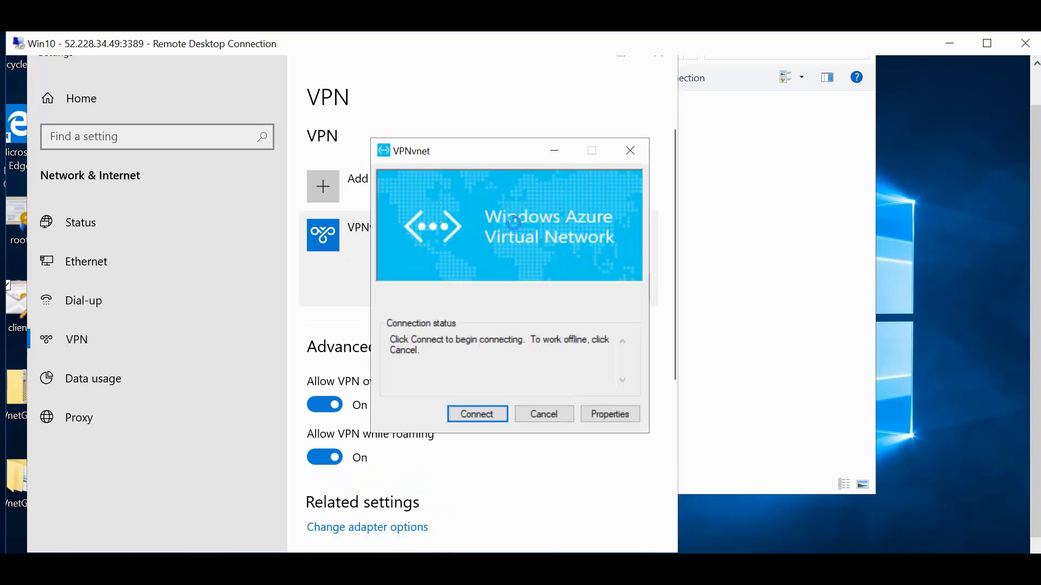
pyautogui.click(480, 418)
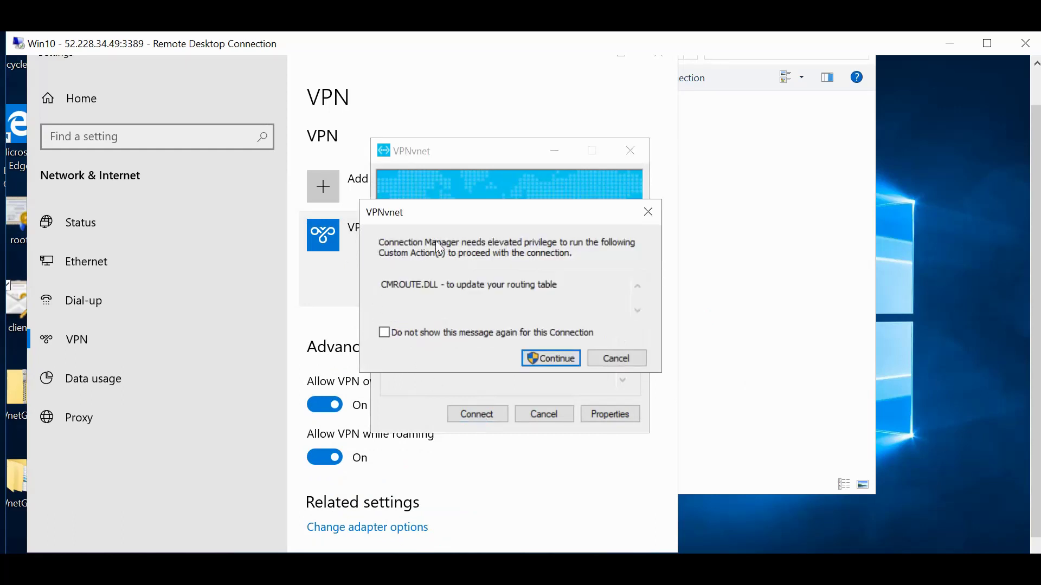
pyautogui.click(560, 370)
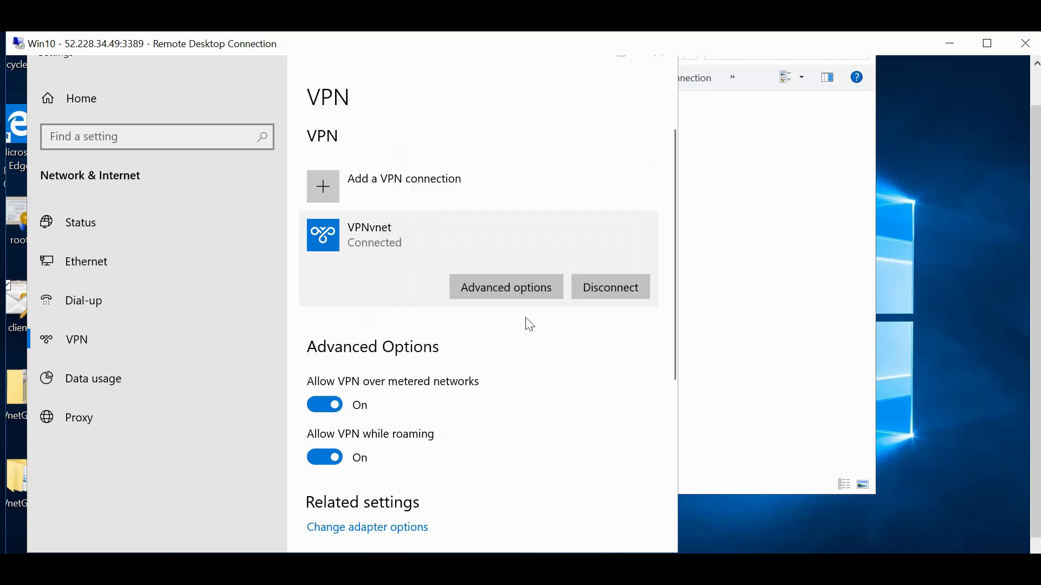
pyautogui.click(1035, 103)
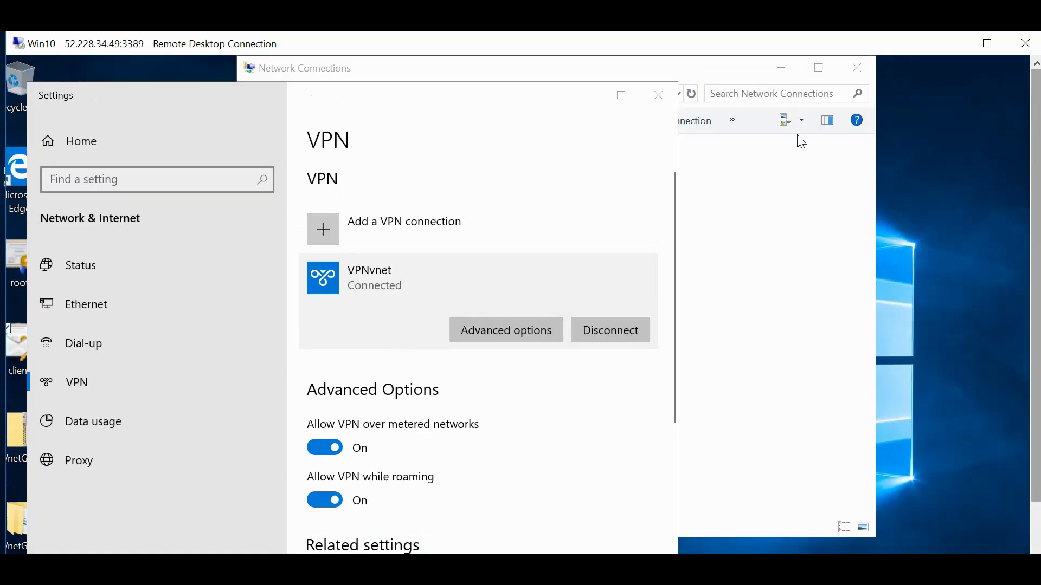
# Close Settings and start a new Remote Desktop Connection to computer 192.168.0.4.
pyautogui.click(671, 99)
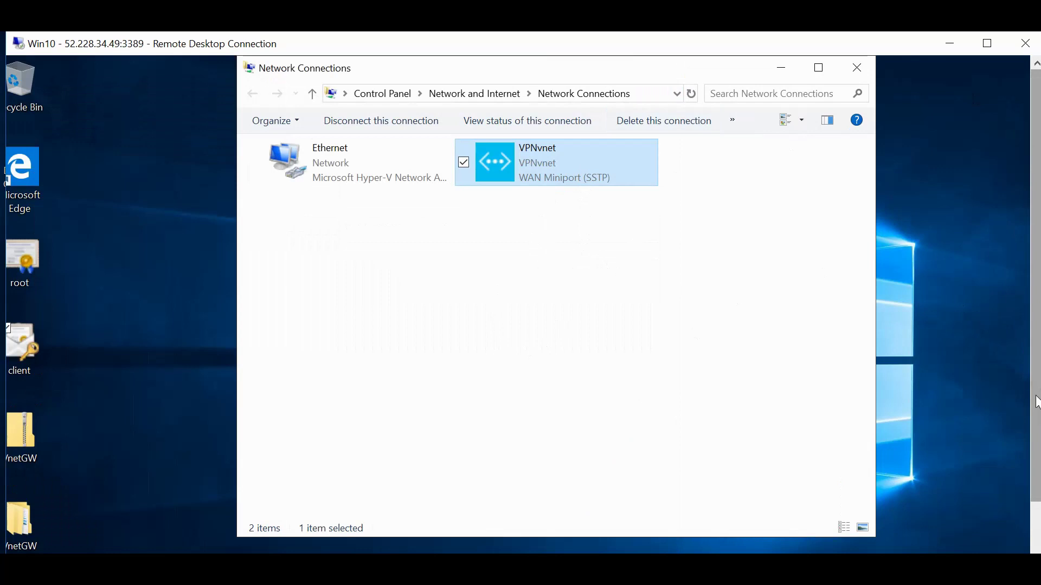
pyautogui.moveTo(1038, 401); pyautogui.dragTo(1037, 455)
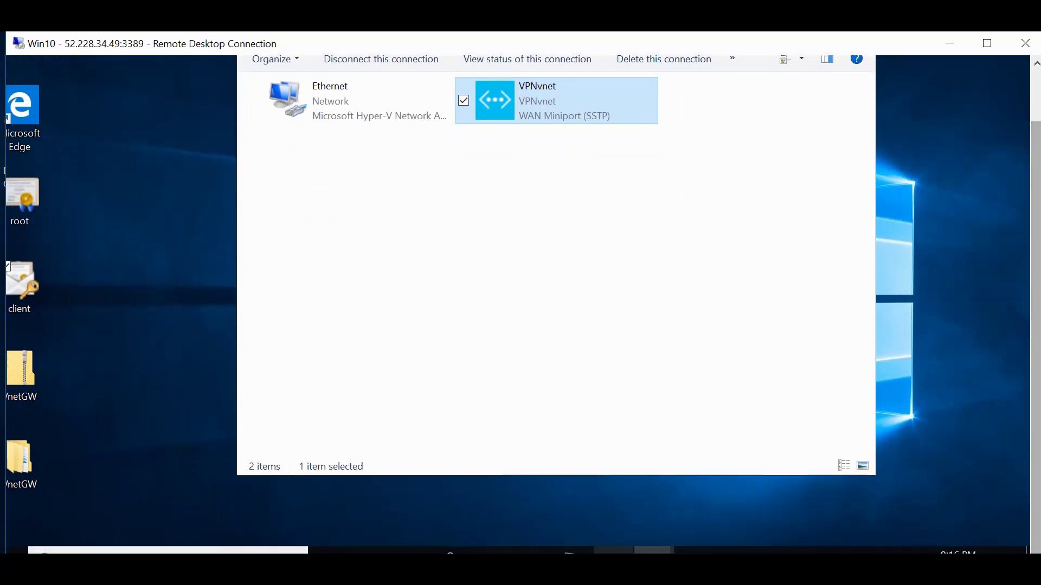
pyautogui.rightClick(573, 550)
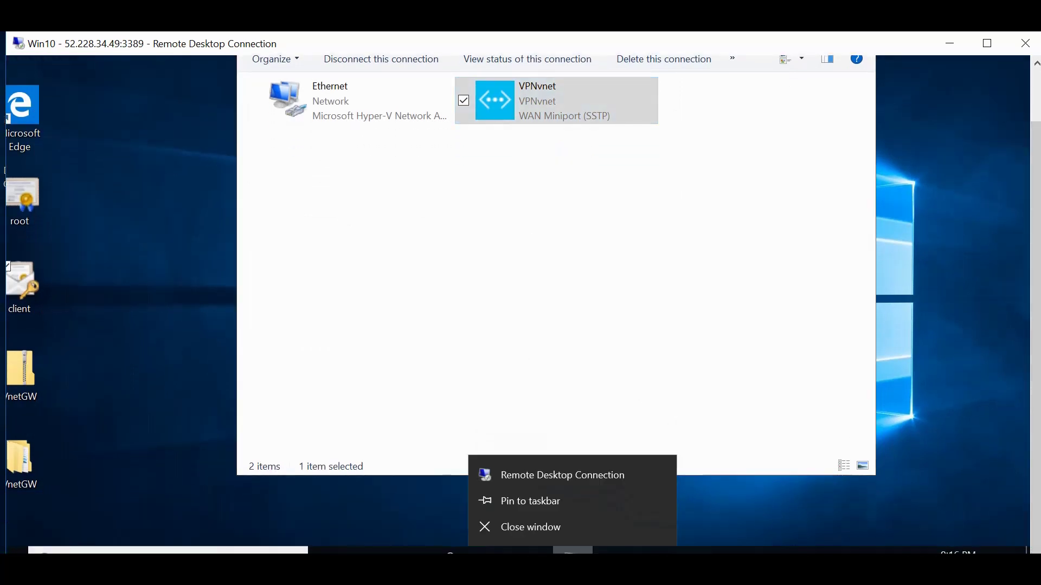
pyautogui.click(547, 475)
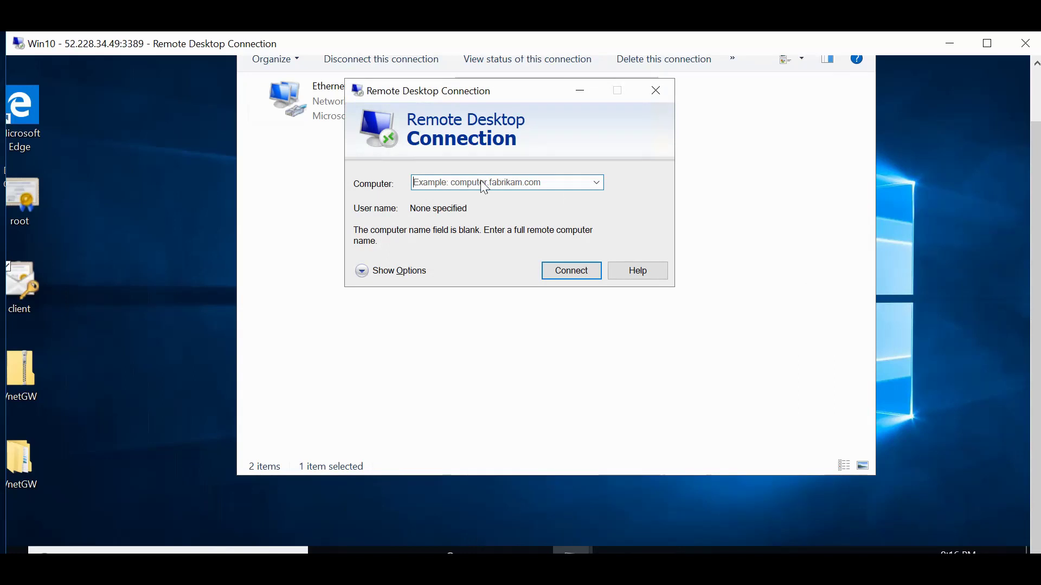
pyautogui.write('192.168.0.4')
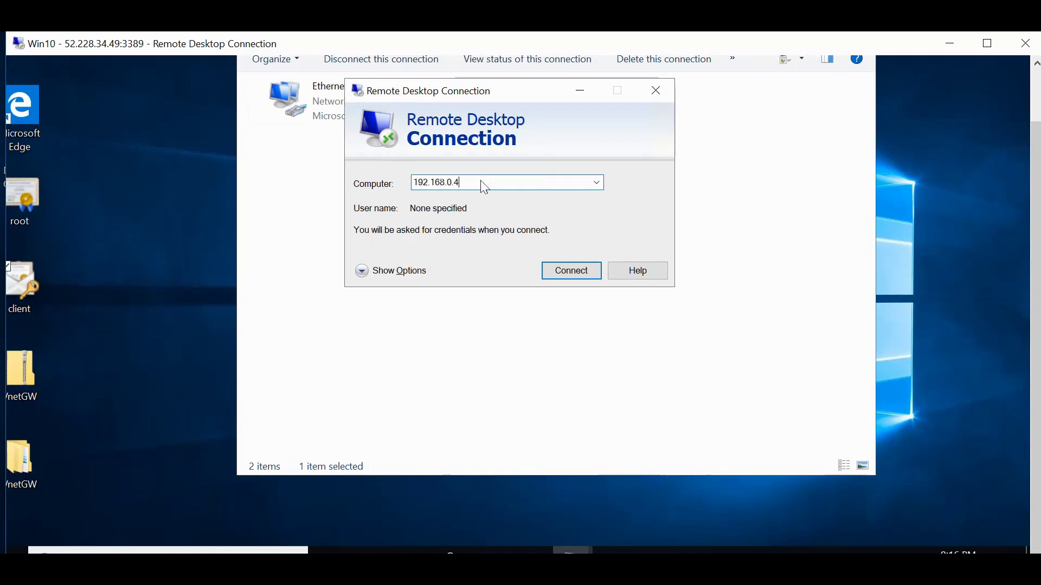
# Connect to 192.168.0.4 and submit the account's user name and password.
pyautogui.click(555, 269)
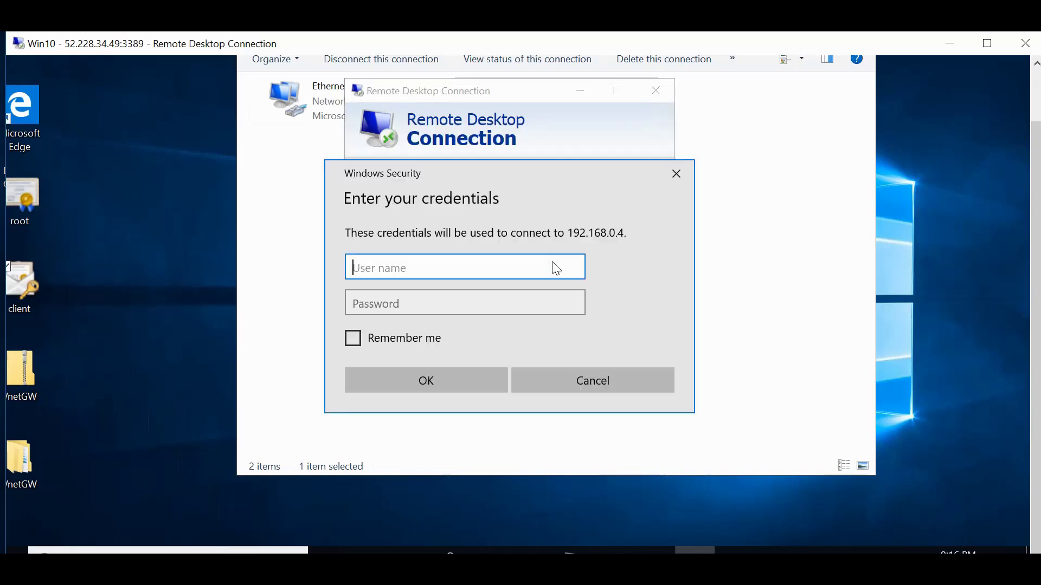
pyautogui.write('Girish')
pyautogui.click(465, 303)
pyautogui.write('p********')
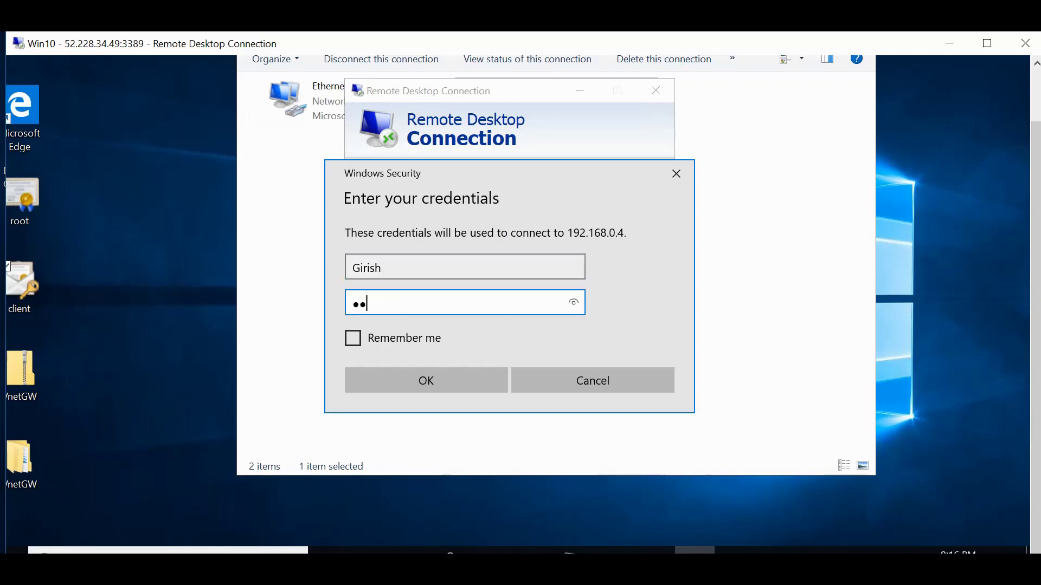
pyautogui.write('***')
pyautogui.click(405, 386)
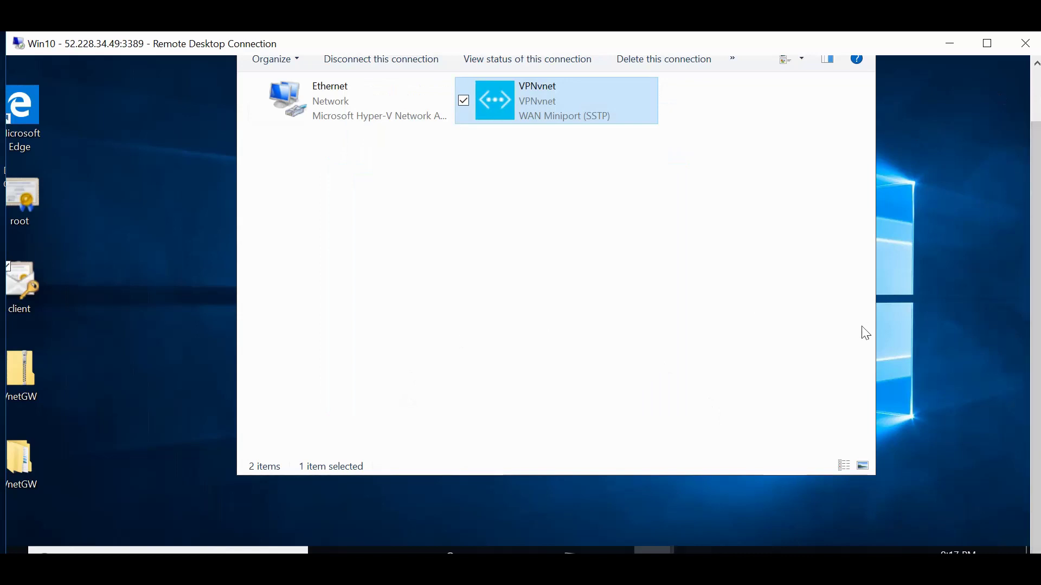
# After the failed logon, choose a different account and re-enter the user name and password.
pyautogui.hotkey('alt', 'Tab')
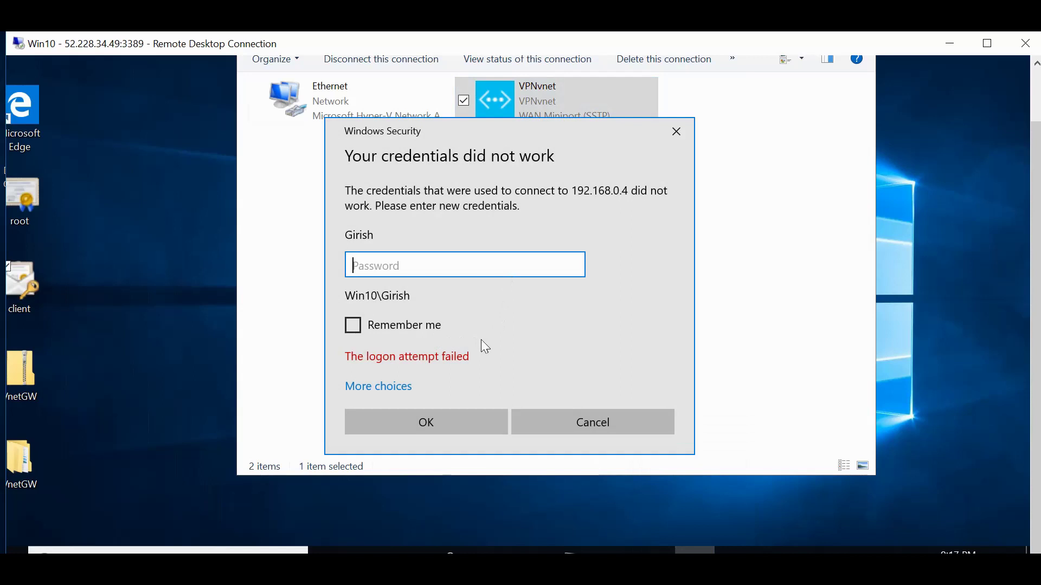
pyautogui.click(401, 390)
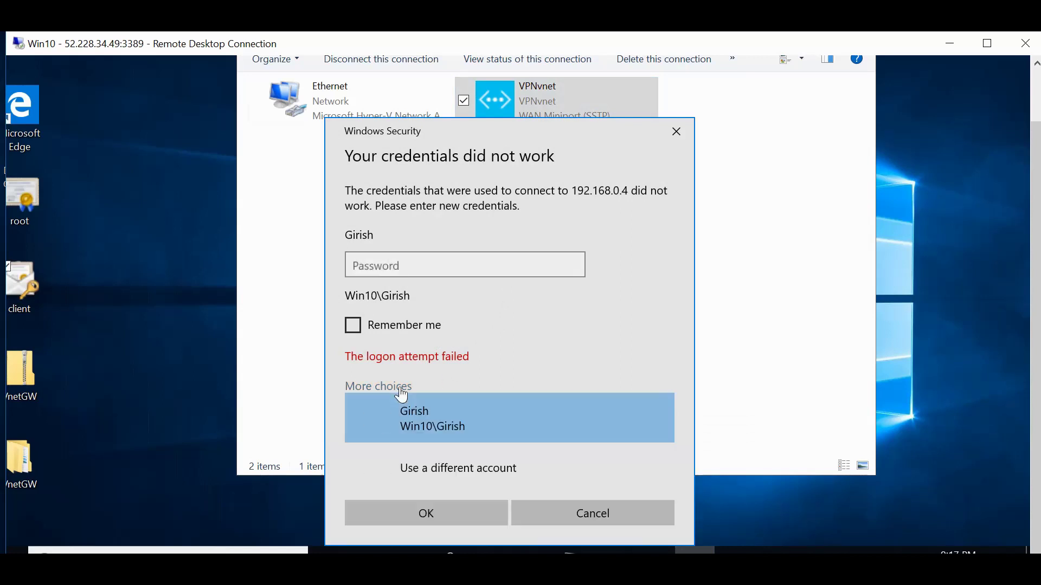
pyautogui.click(450, 460)
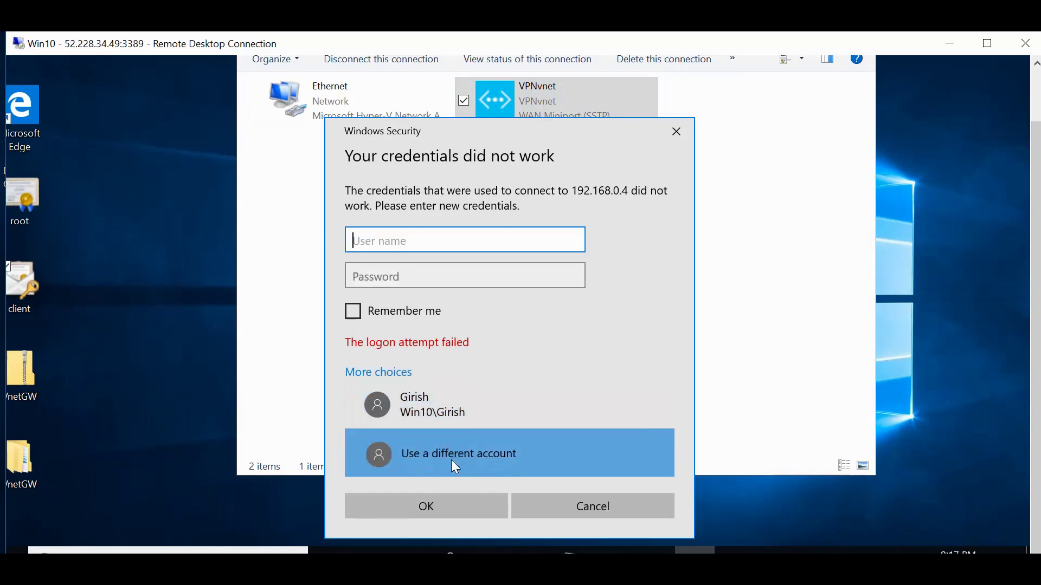
pyautogui.write('Girish')
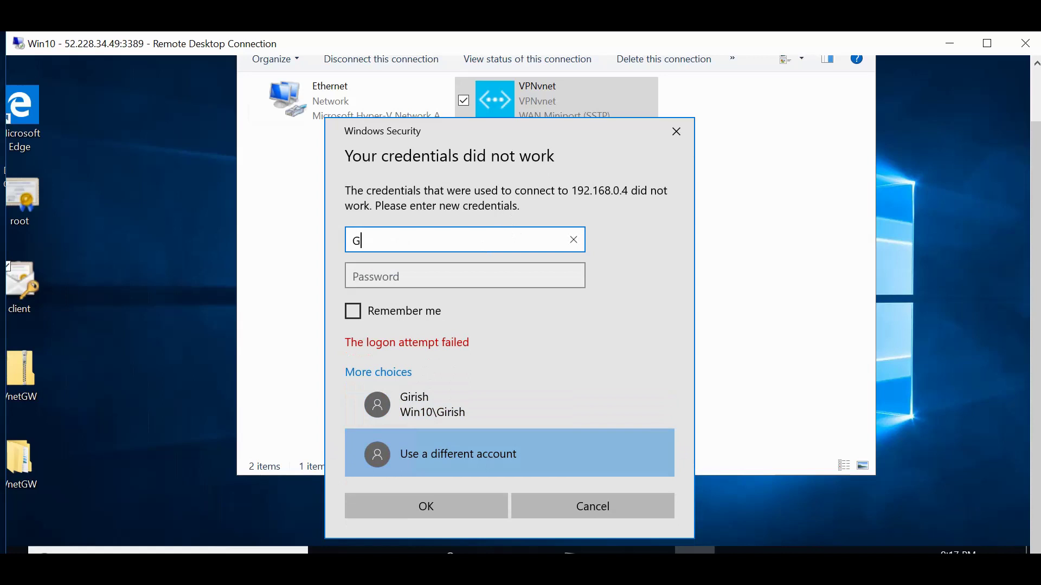
pyautogui.press('Tab')
pyautogui.write('********')
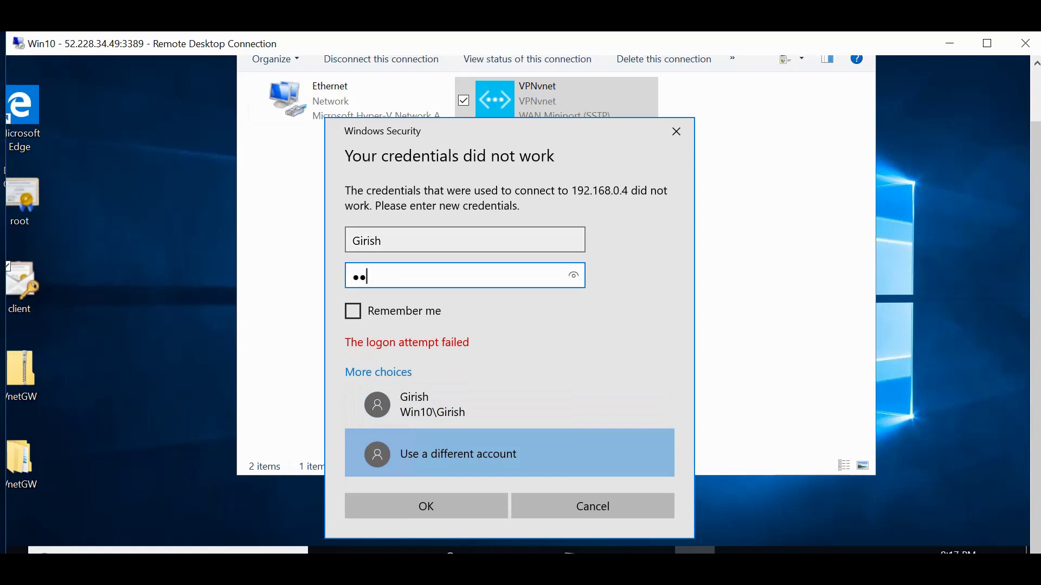
pyautogui.write('****')
pyautogui.click(455, 506)
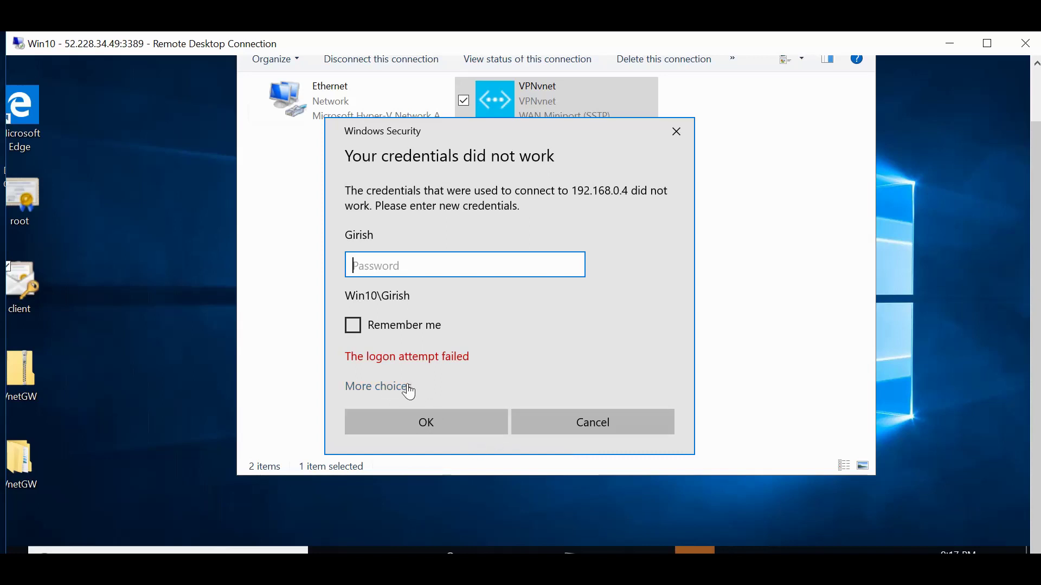
# Re-enter the password and bring up the pending connection's certificate warning for DC.
pyautogui.write('************')
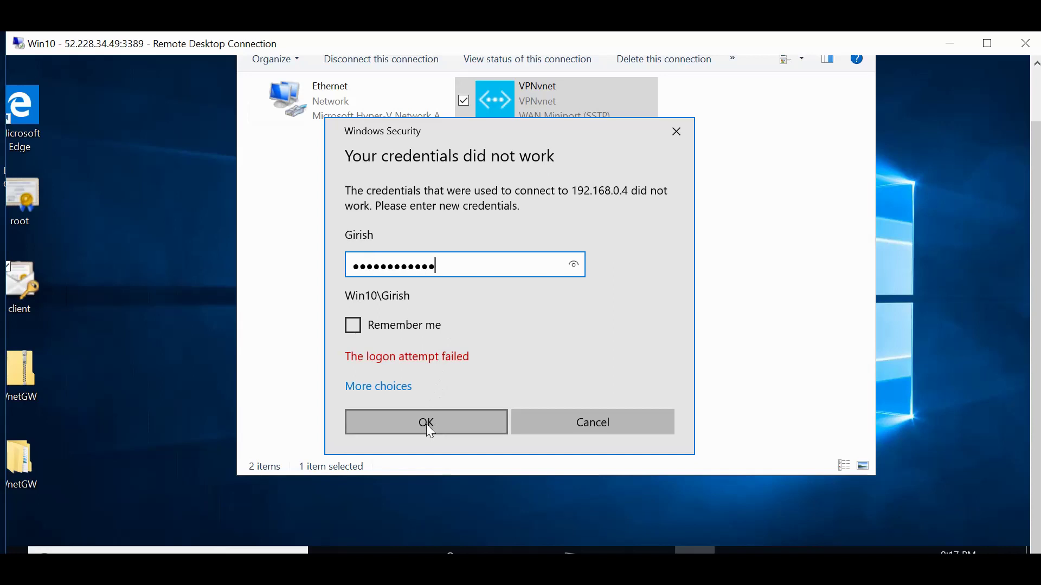
pyautogui.click(426, 424)
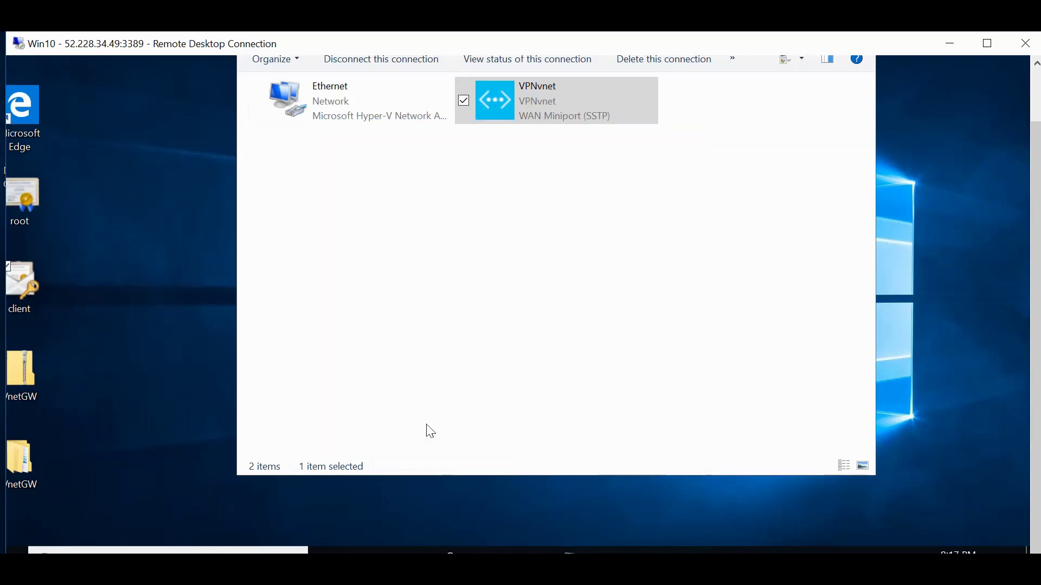
pyautogui.moveTo(570, 550)
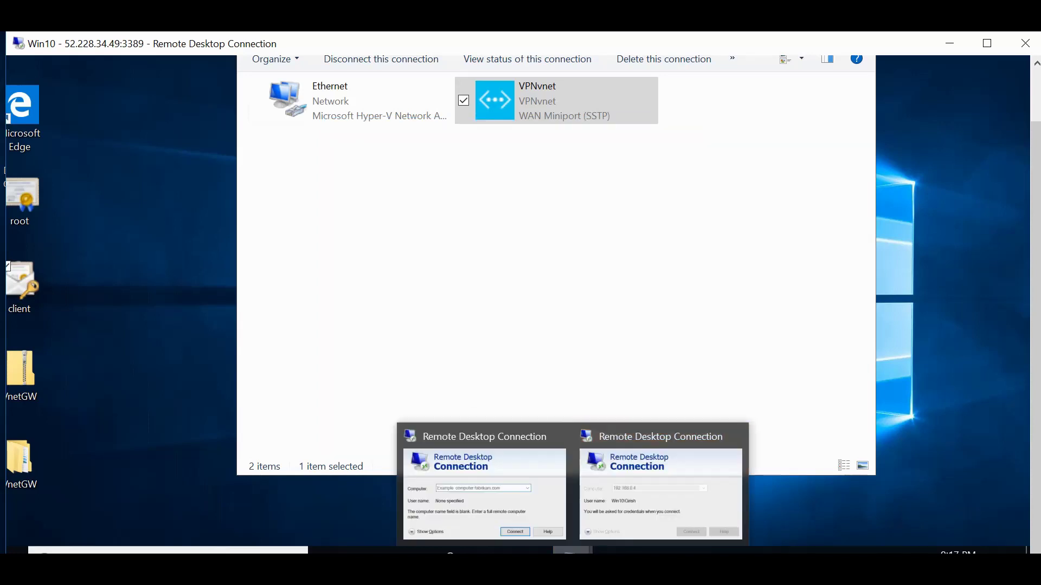
pyautogui.click(621, 503)
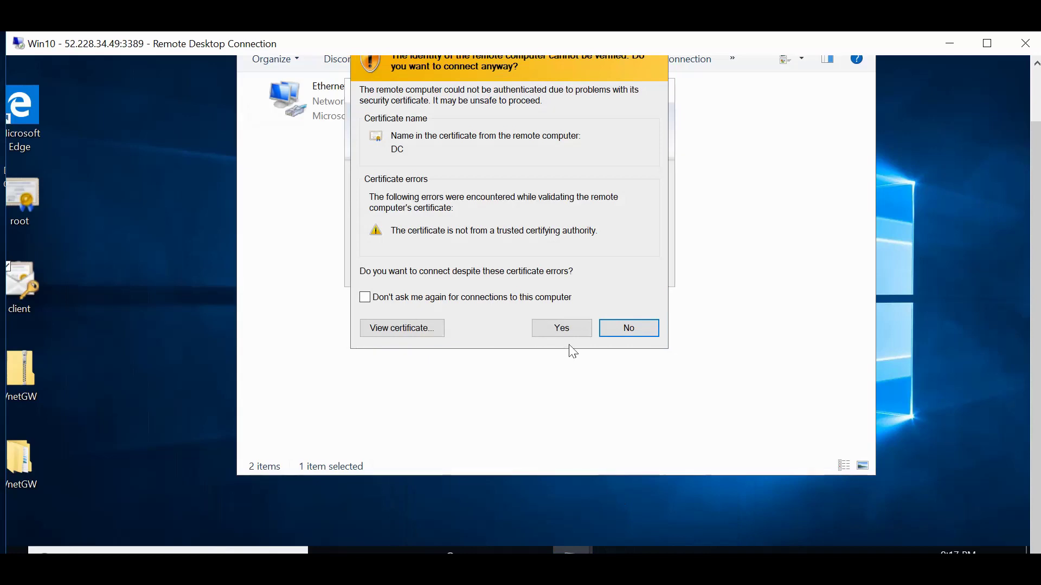
# Accept the untrusted certificate warning and let the connection to 192.168.0.4 proceed to sign-in.
pyautogui.click(562, 329)
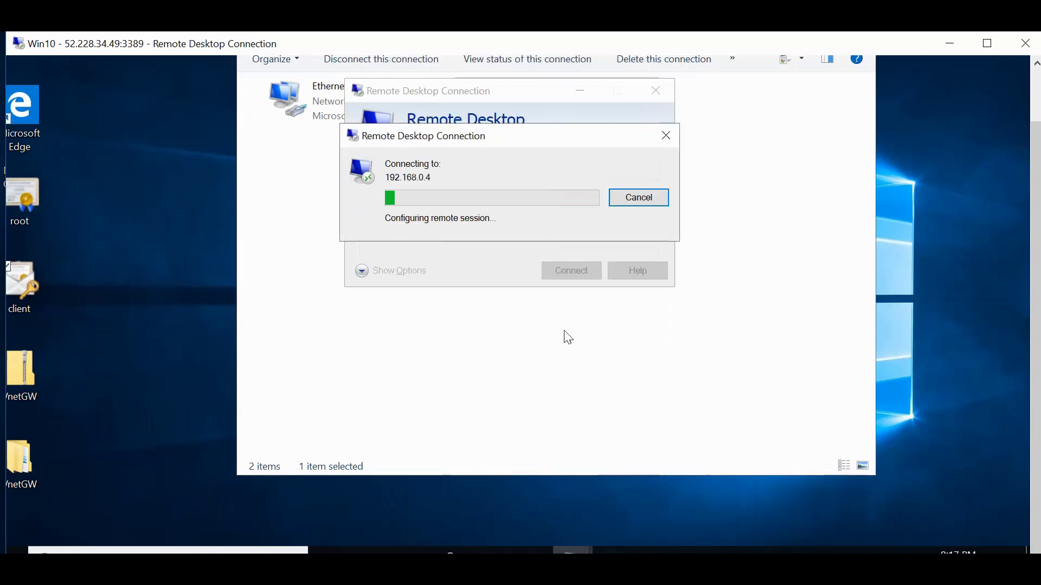
pyautogui.scroll(1, 1036, 184)
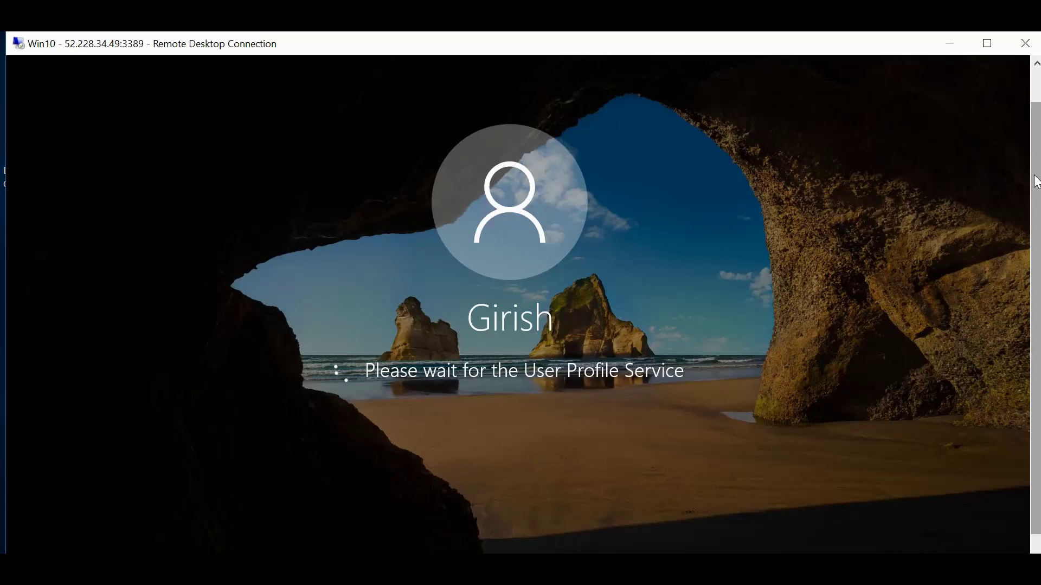
# Restore the full-screen 192.168.0.4 session to a window and resize it to nearly fill the screen.
pyautogui.moveTo(1037, 182); pyautogui.dragTo(1038, 151)
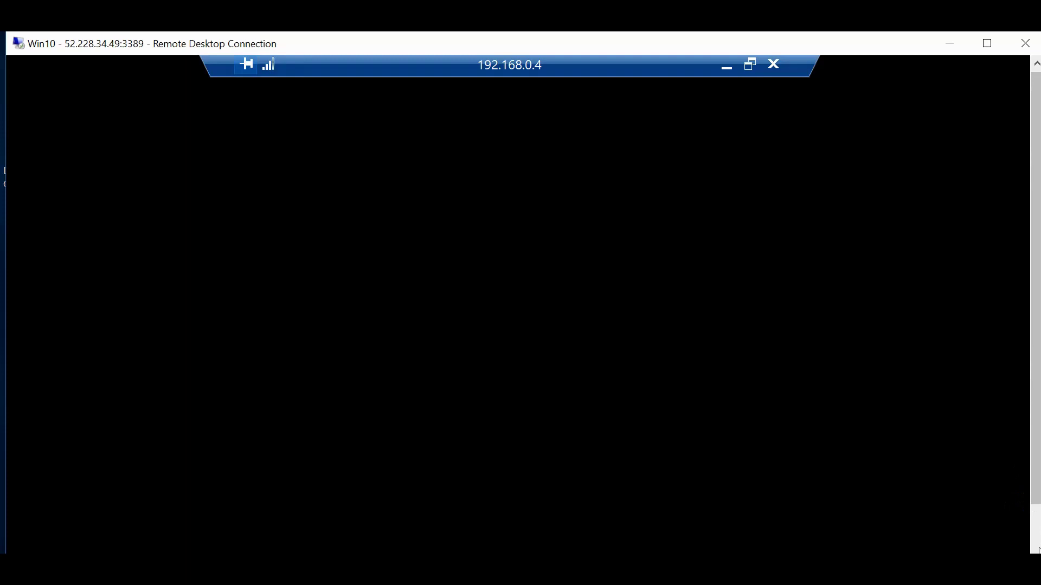
pyautogui.click(1037, 549)
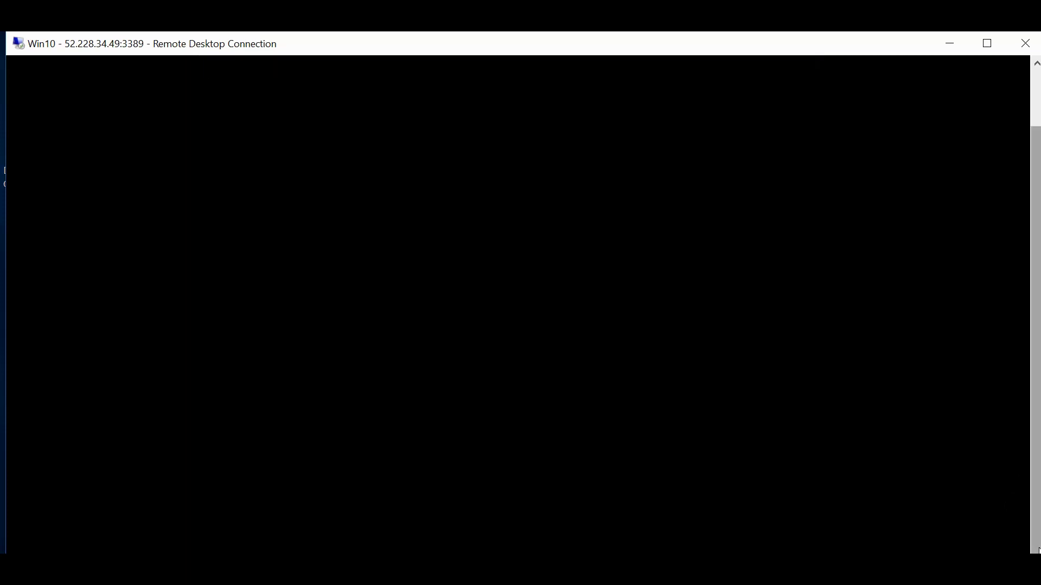
pyautogui.moveTo(1037, 470); pyautogui.dragTo(1038, 411)
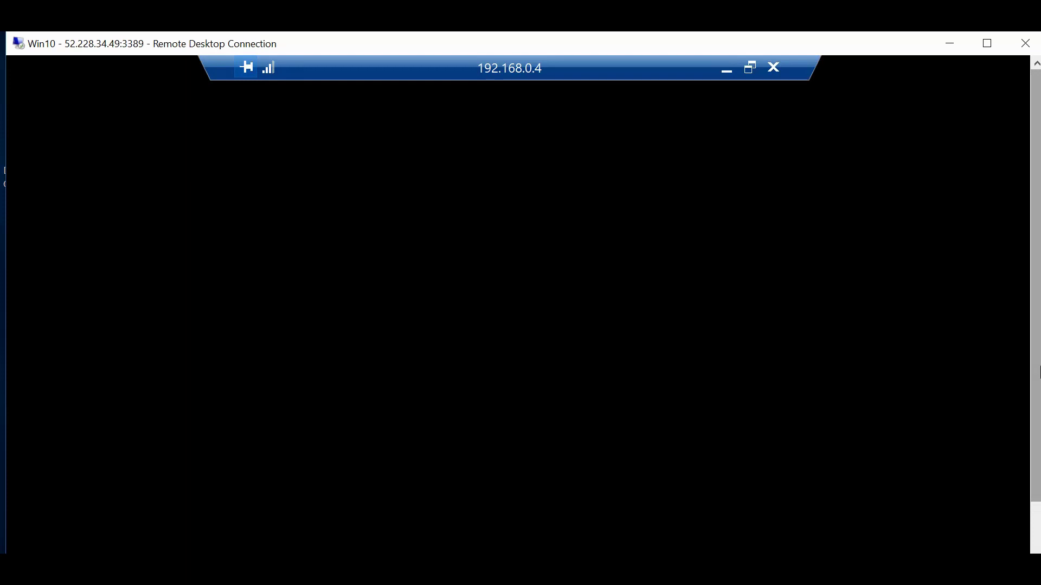
pyautogui.click(753, 71)
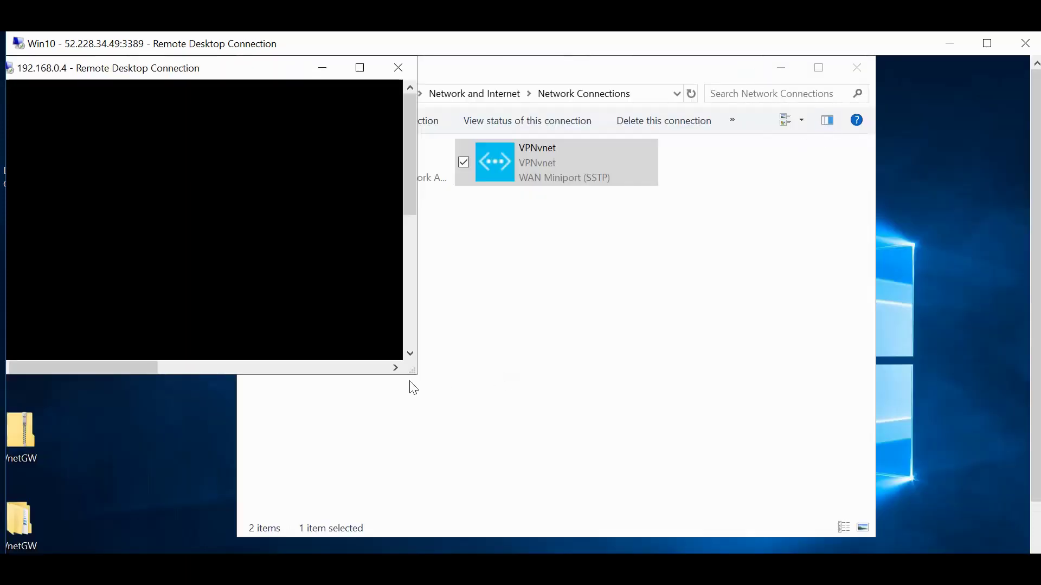
pyautogui.moveTo(415, 374); pyautogui.dragTo(1022, 552)
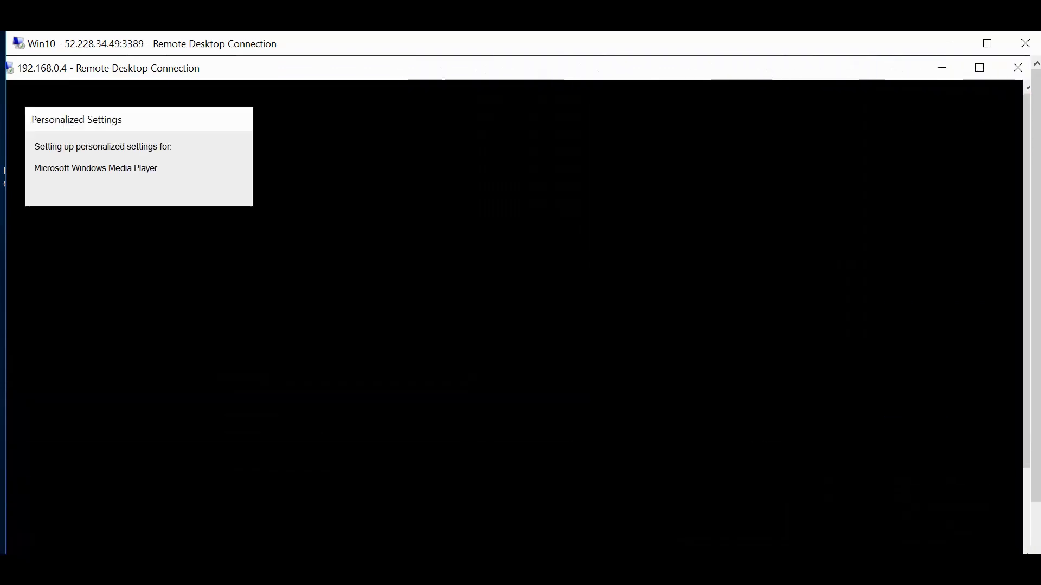